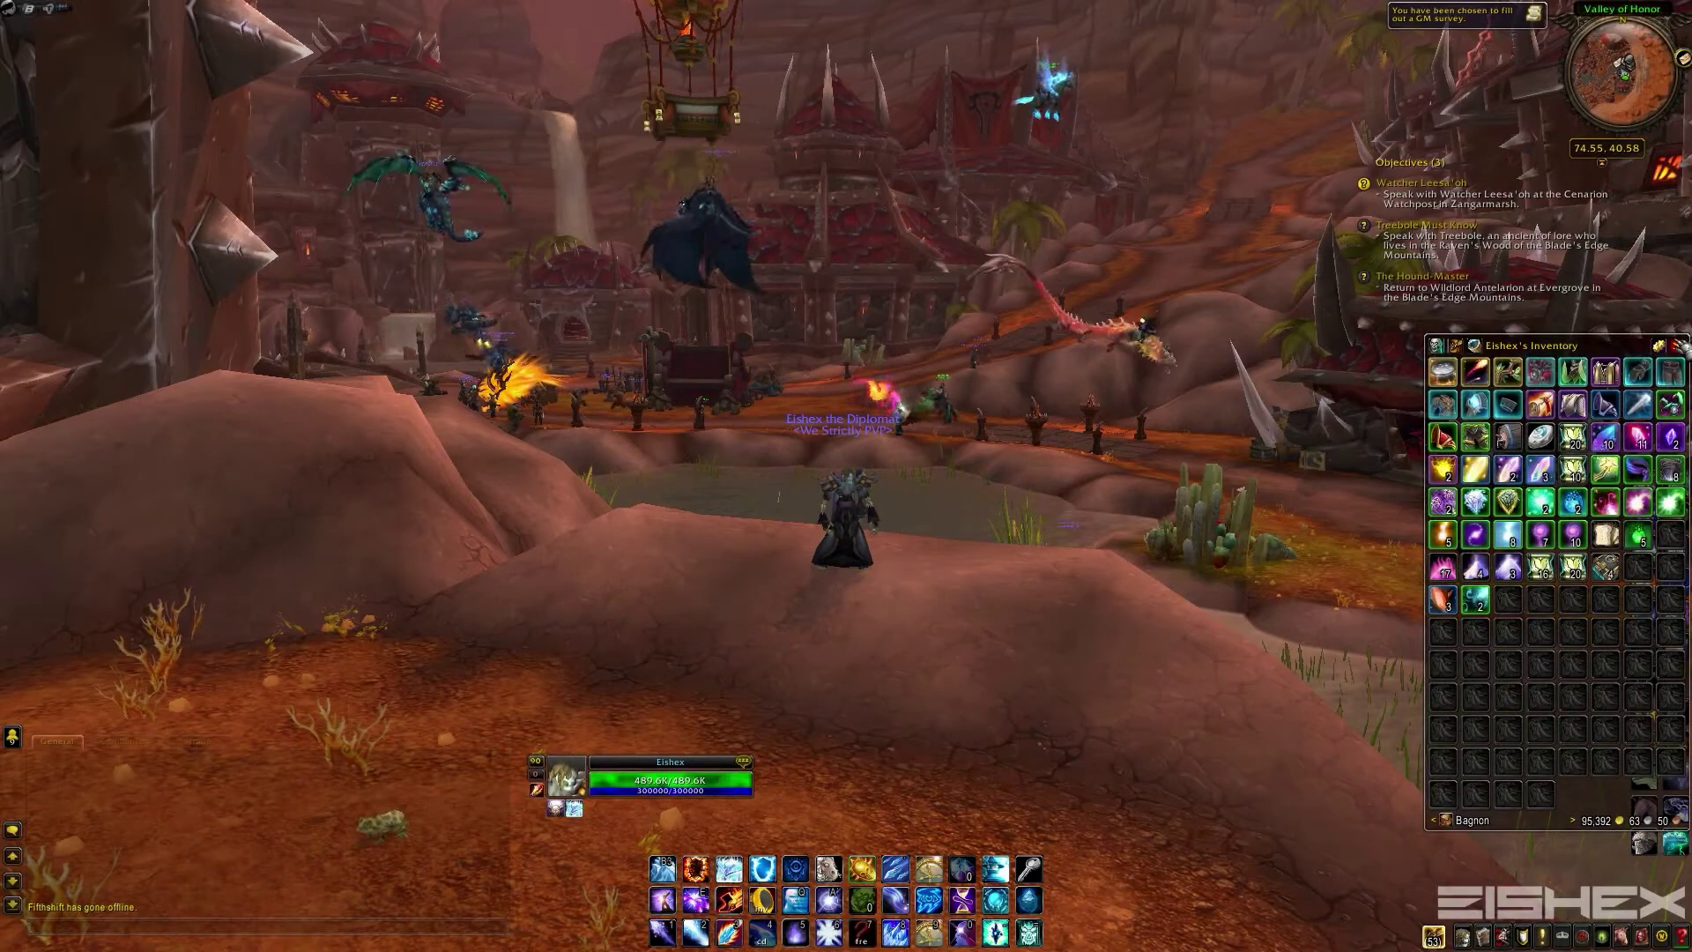
key("b")
Step: Open the bags, collapse the quest tracker and bring up the Enchanting crafting window
left_click(1602, 164)
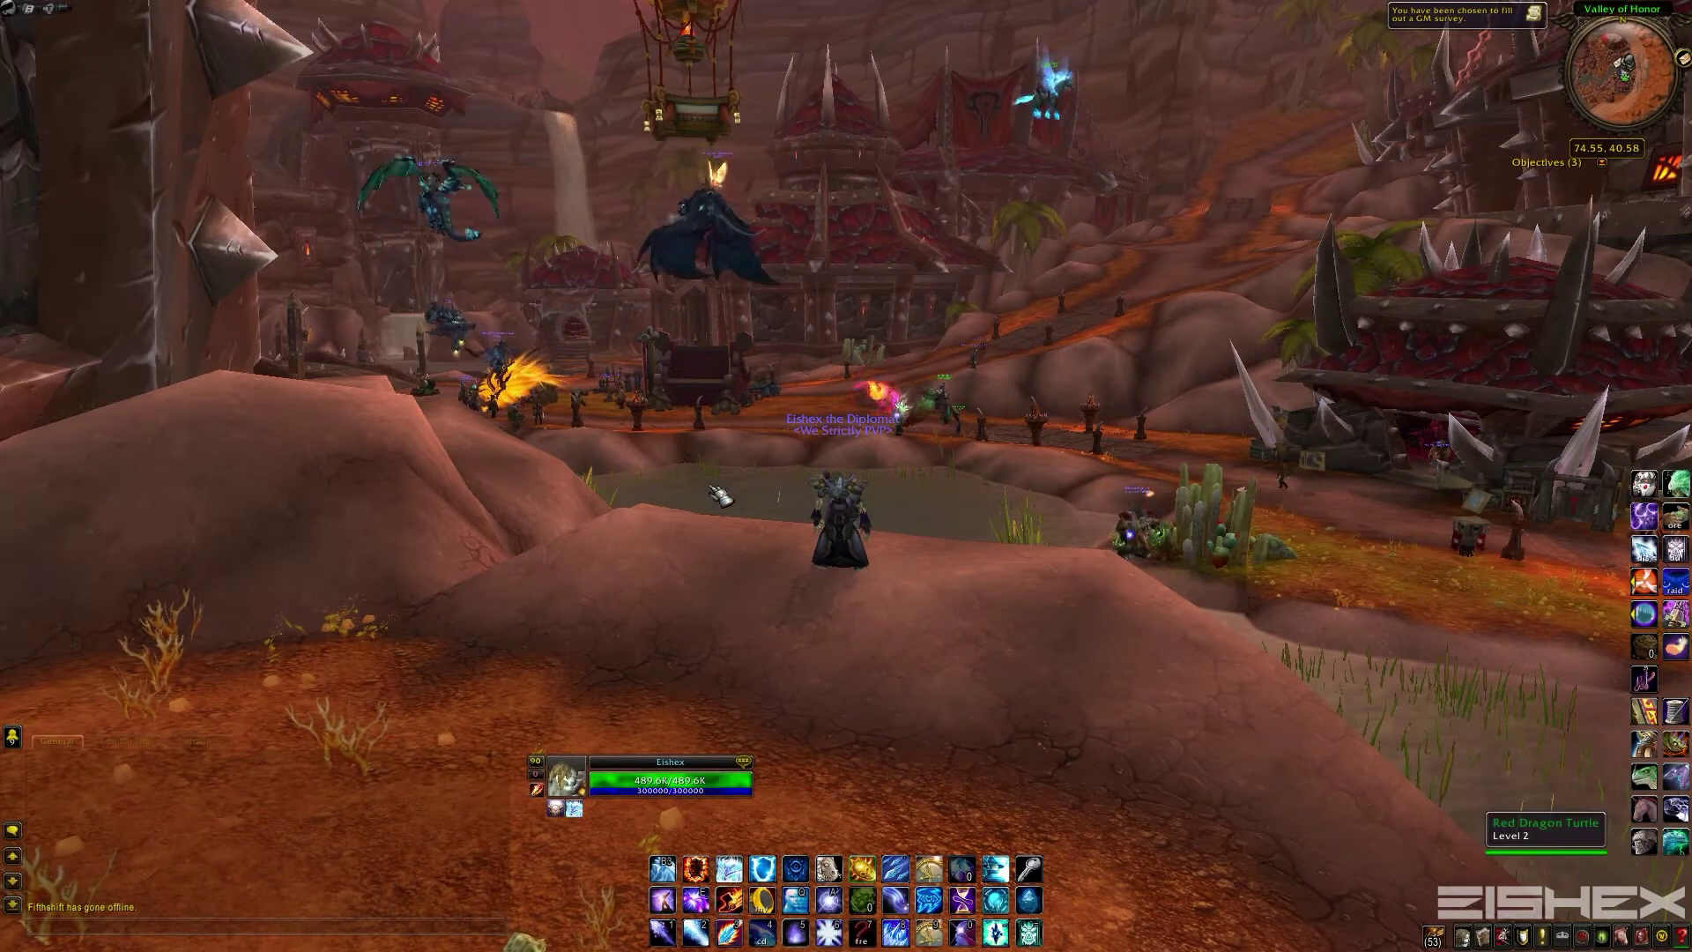
key("k")
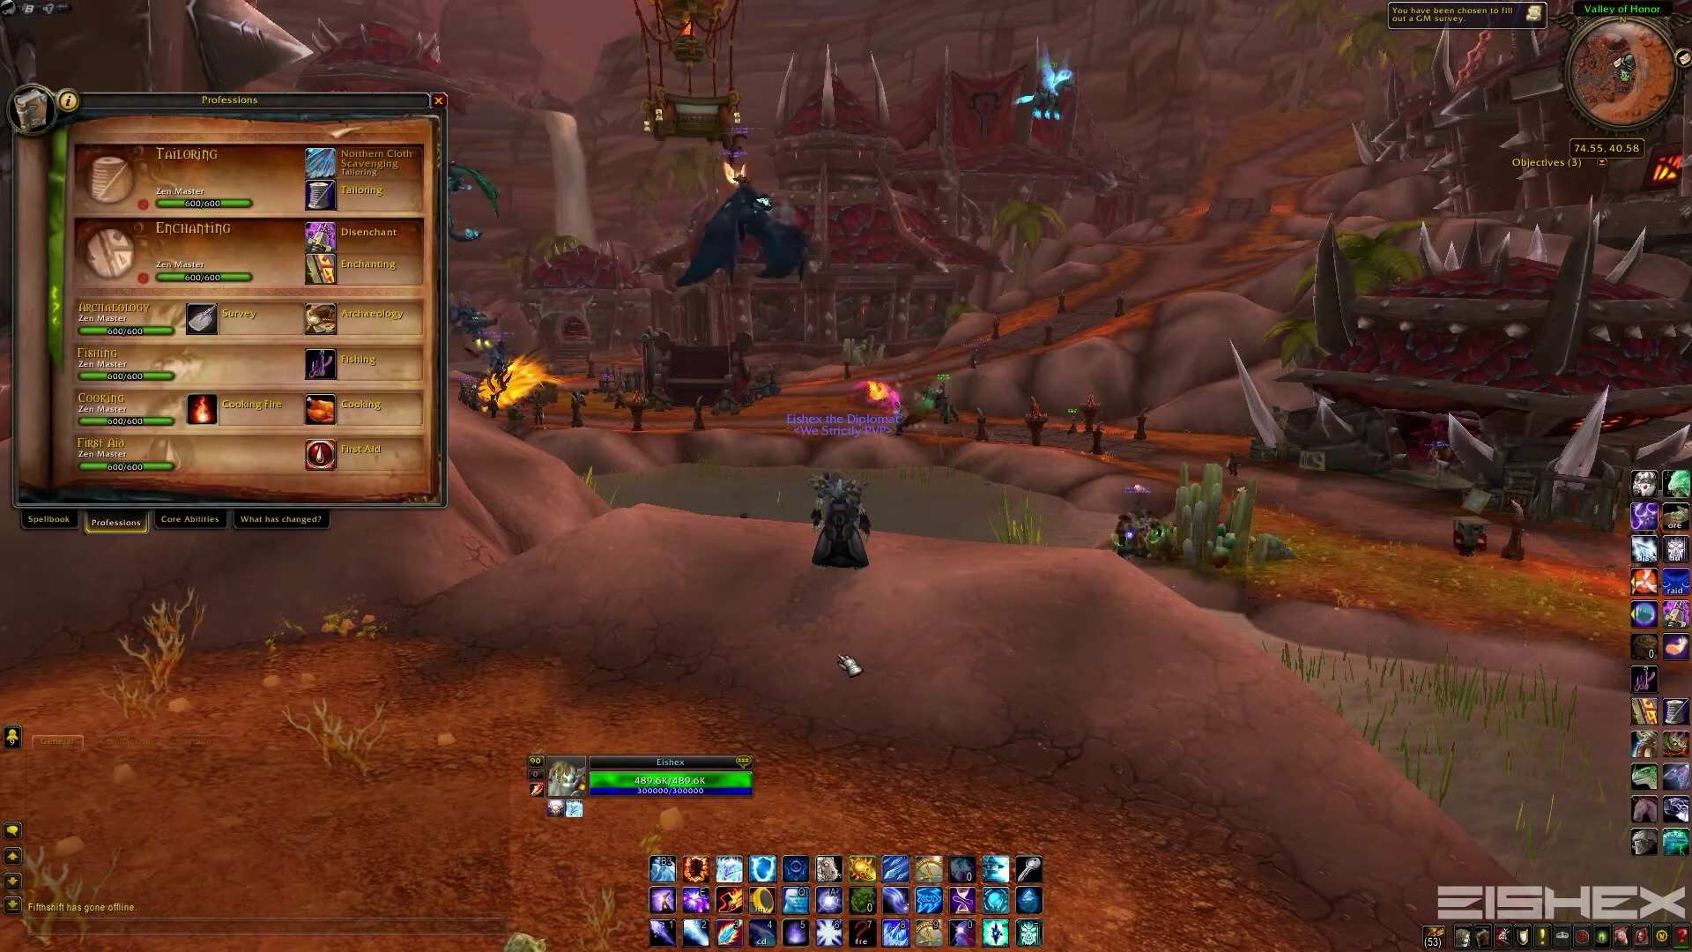
left_click(321, 269)
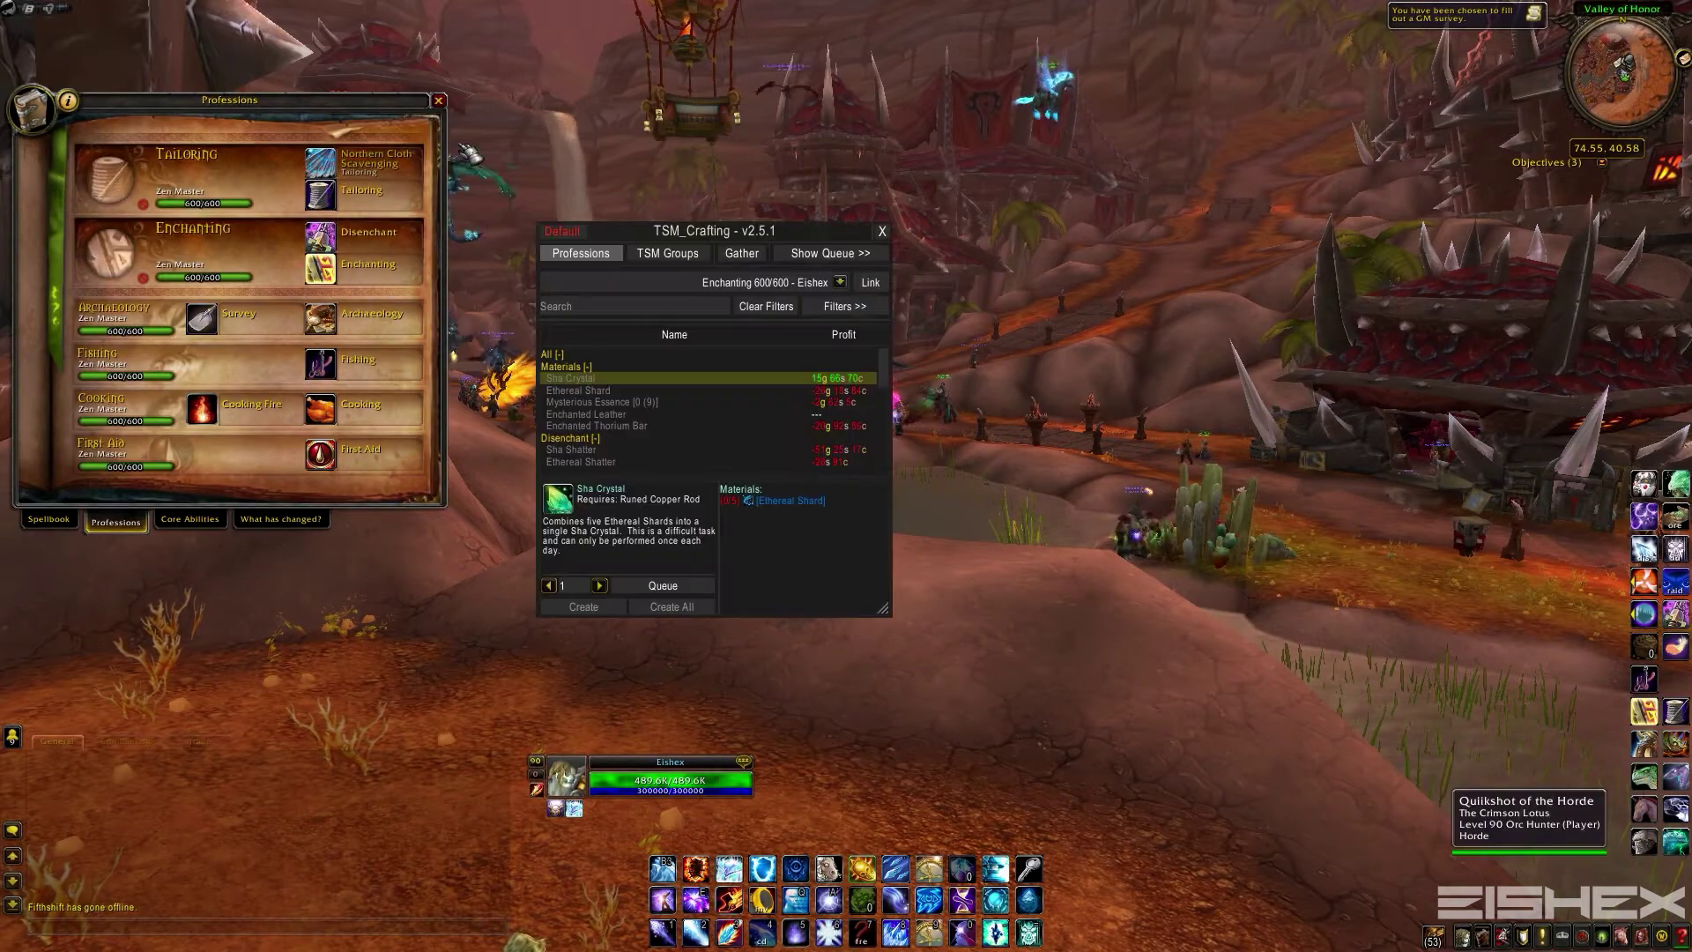
key("k")
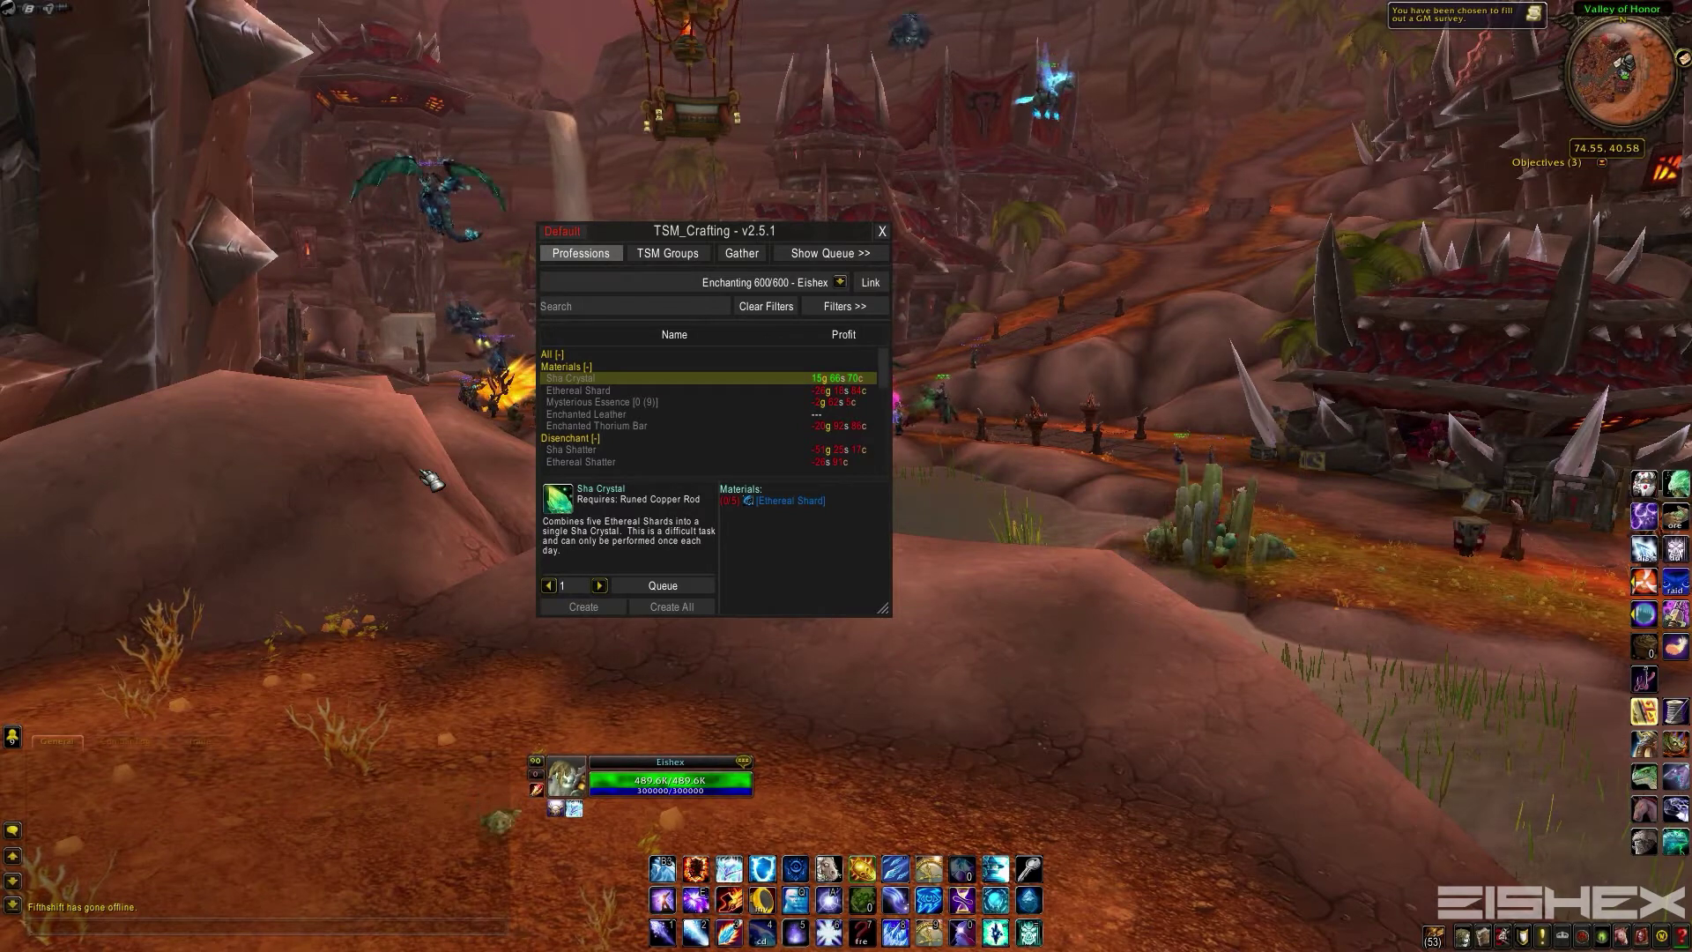
Step: Close the Enchanting window and open TradeSkillMaster with the /tsm command
left_click(883, 233)
type("/tsm")
key("Return")
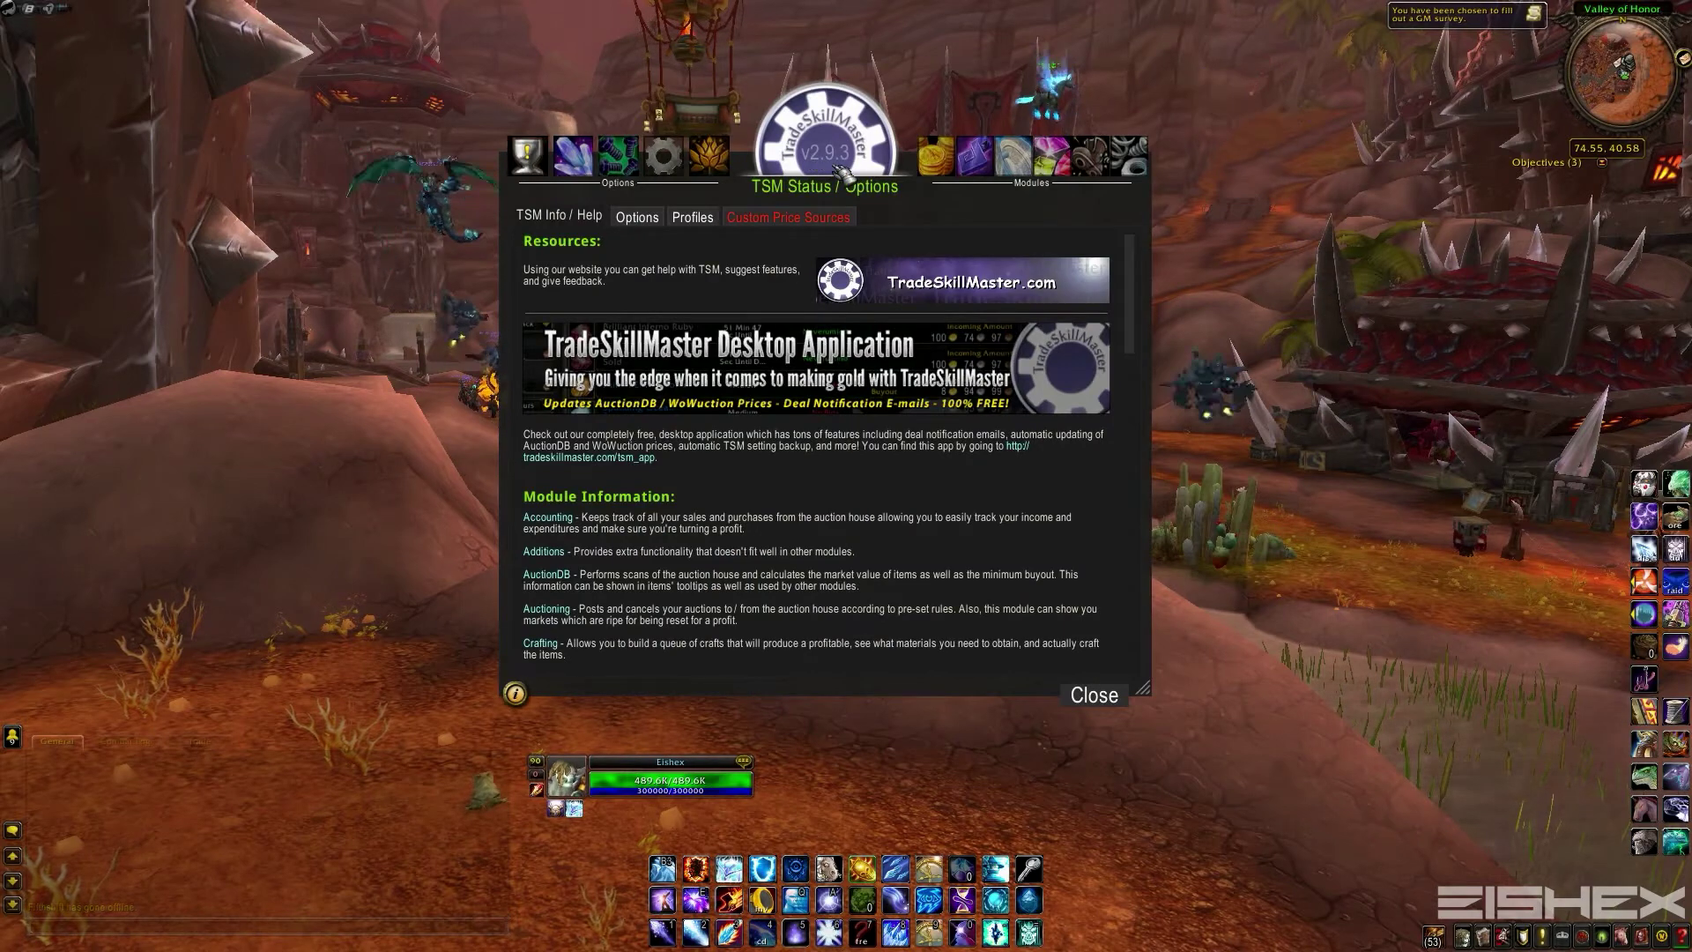
Step: Go to the TSM Groups page and select the Enchanting Crafts group
left_click(582, 167)
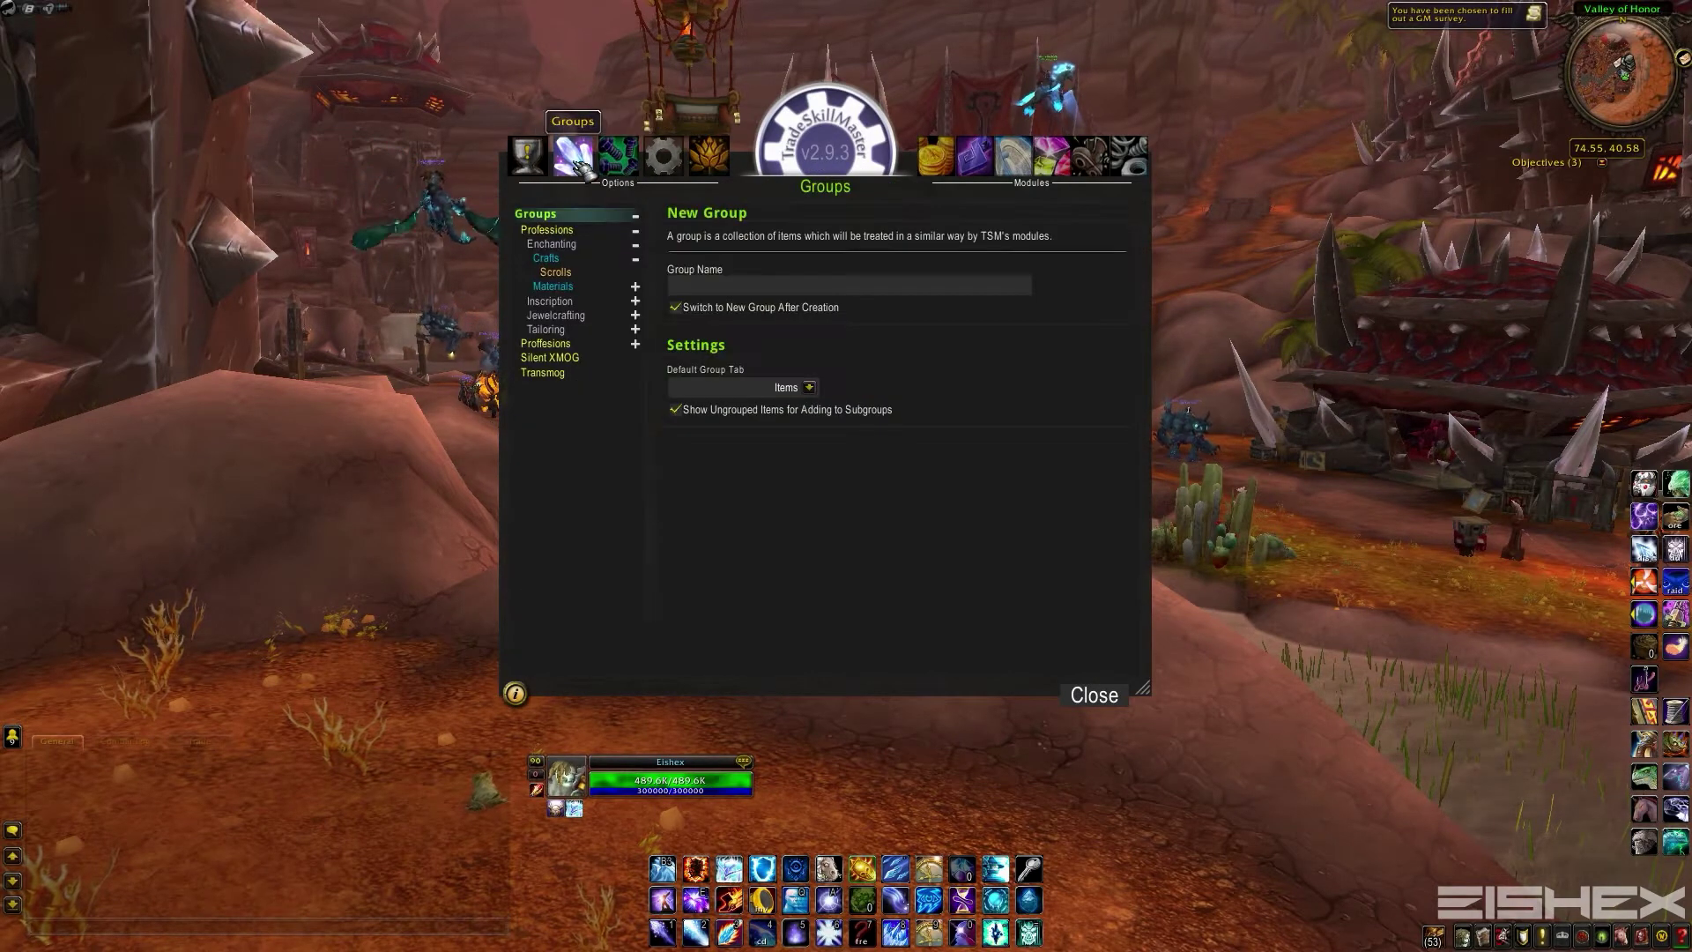
left_click(634, 216)
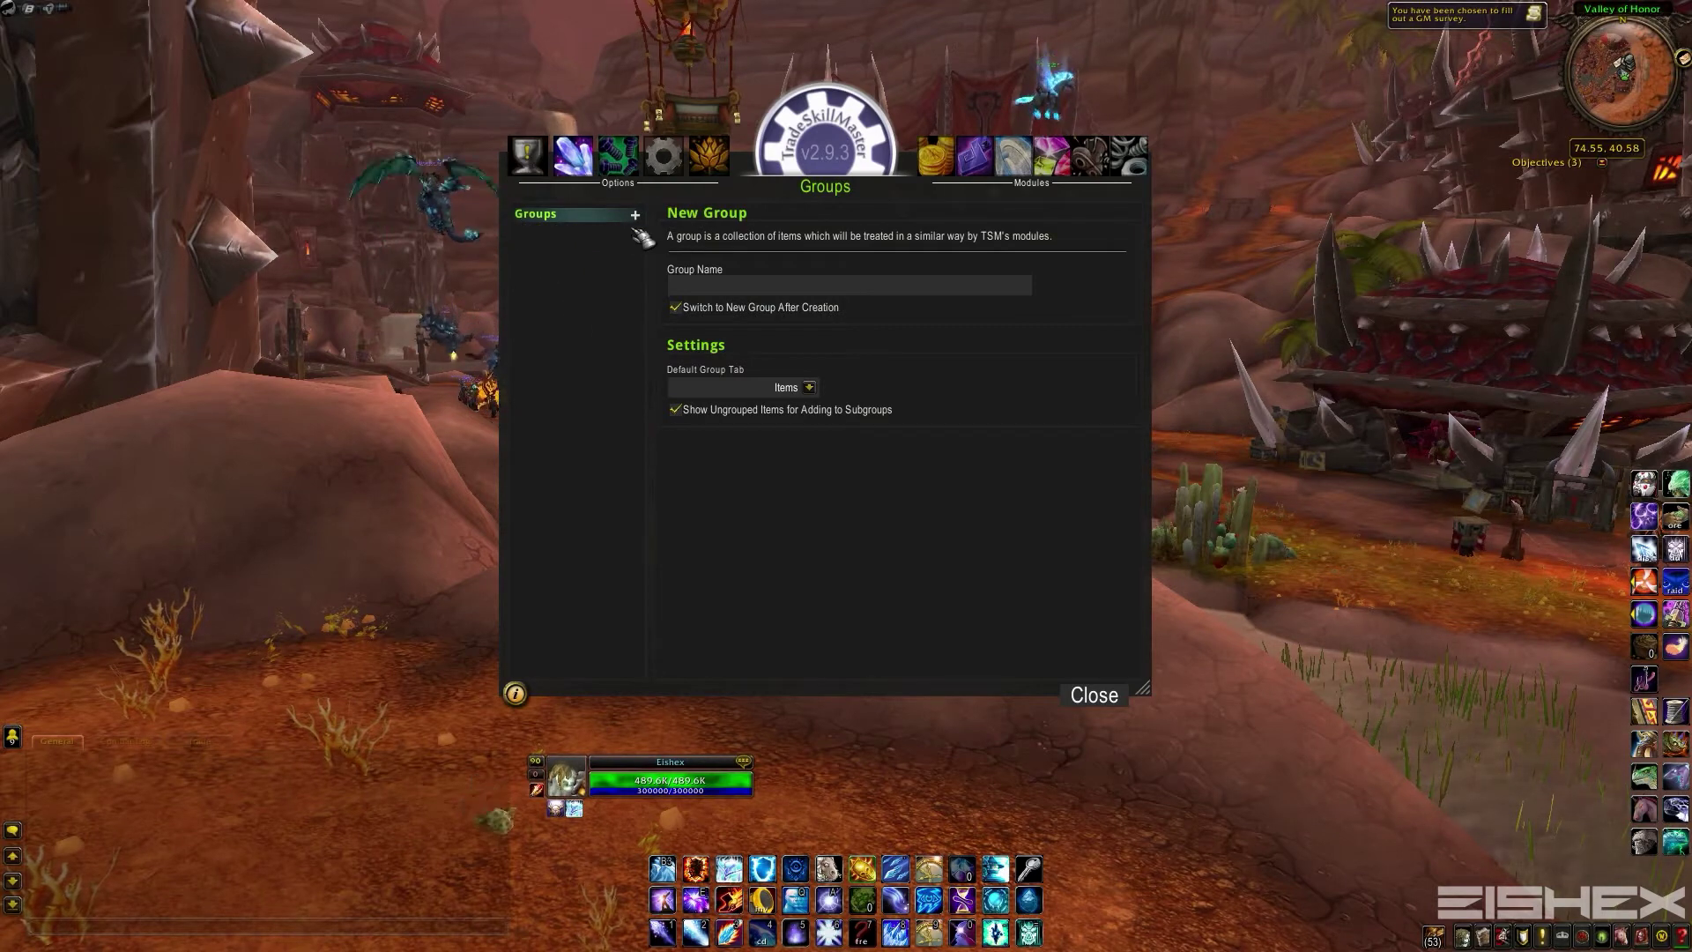
left_click(636, 215)
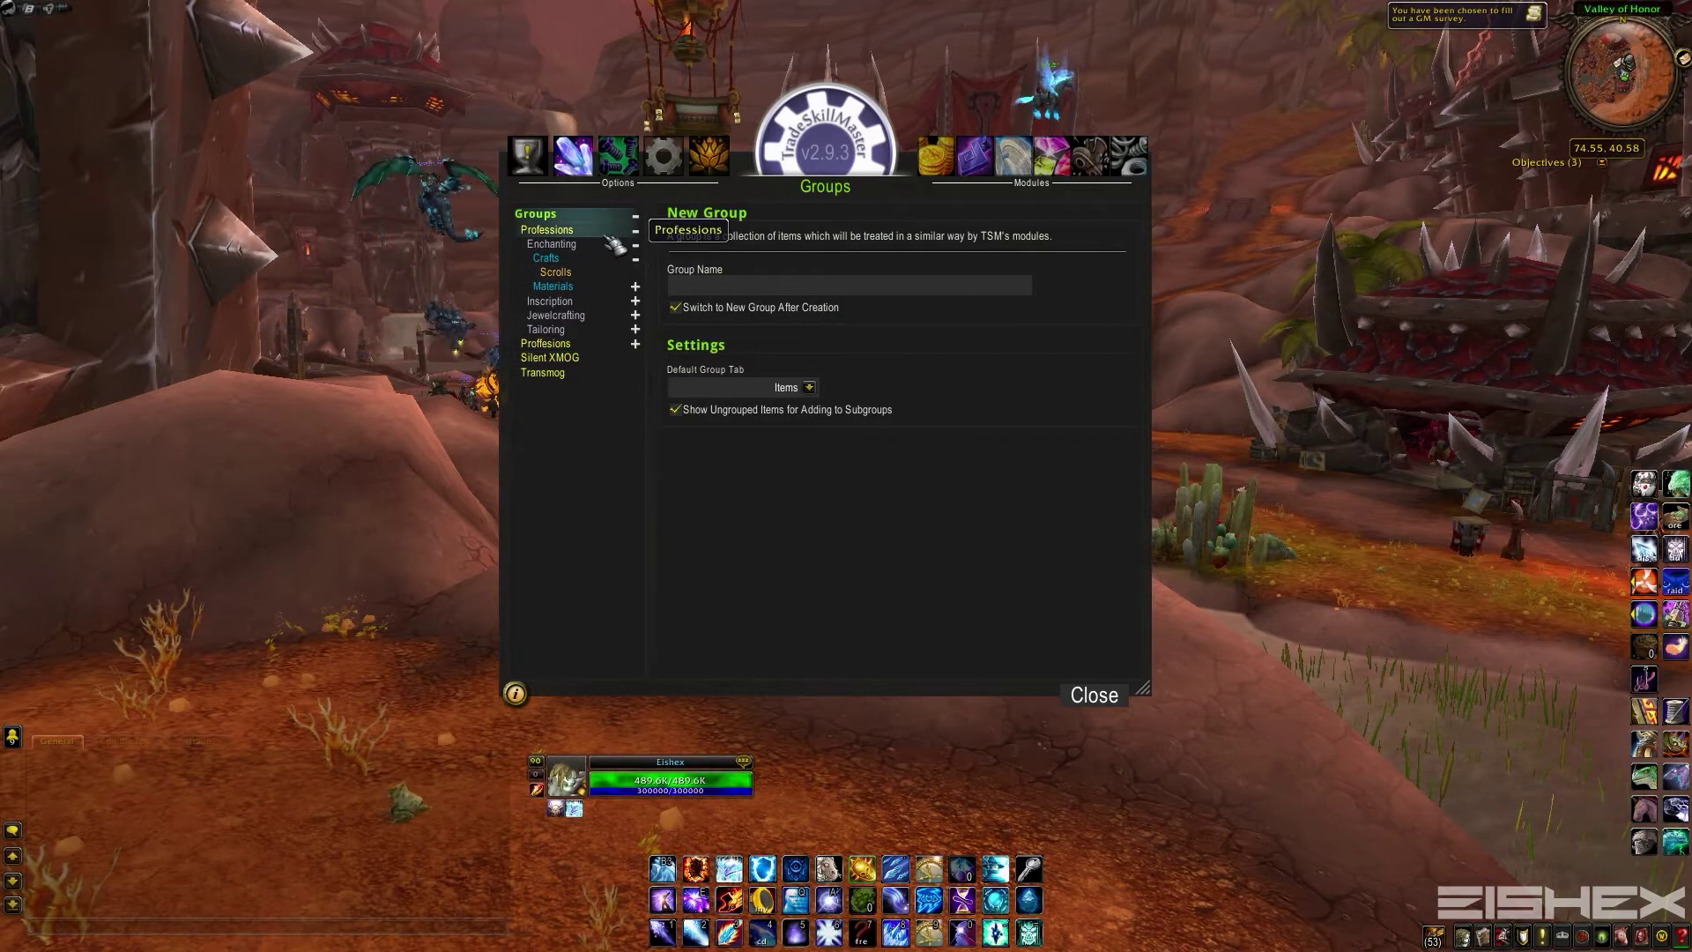
left_click(635, 258)
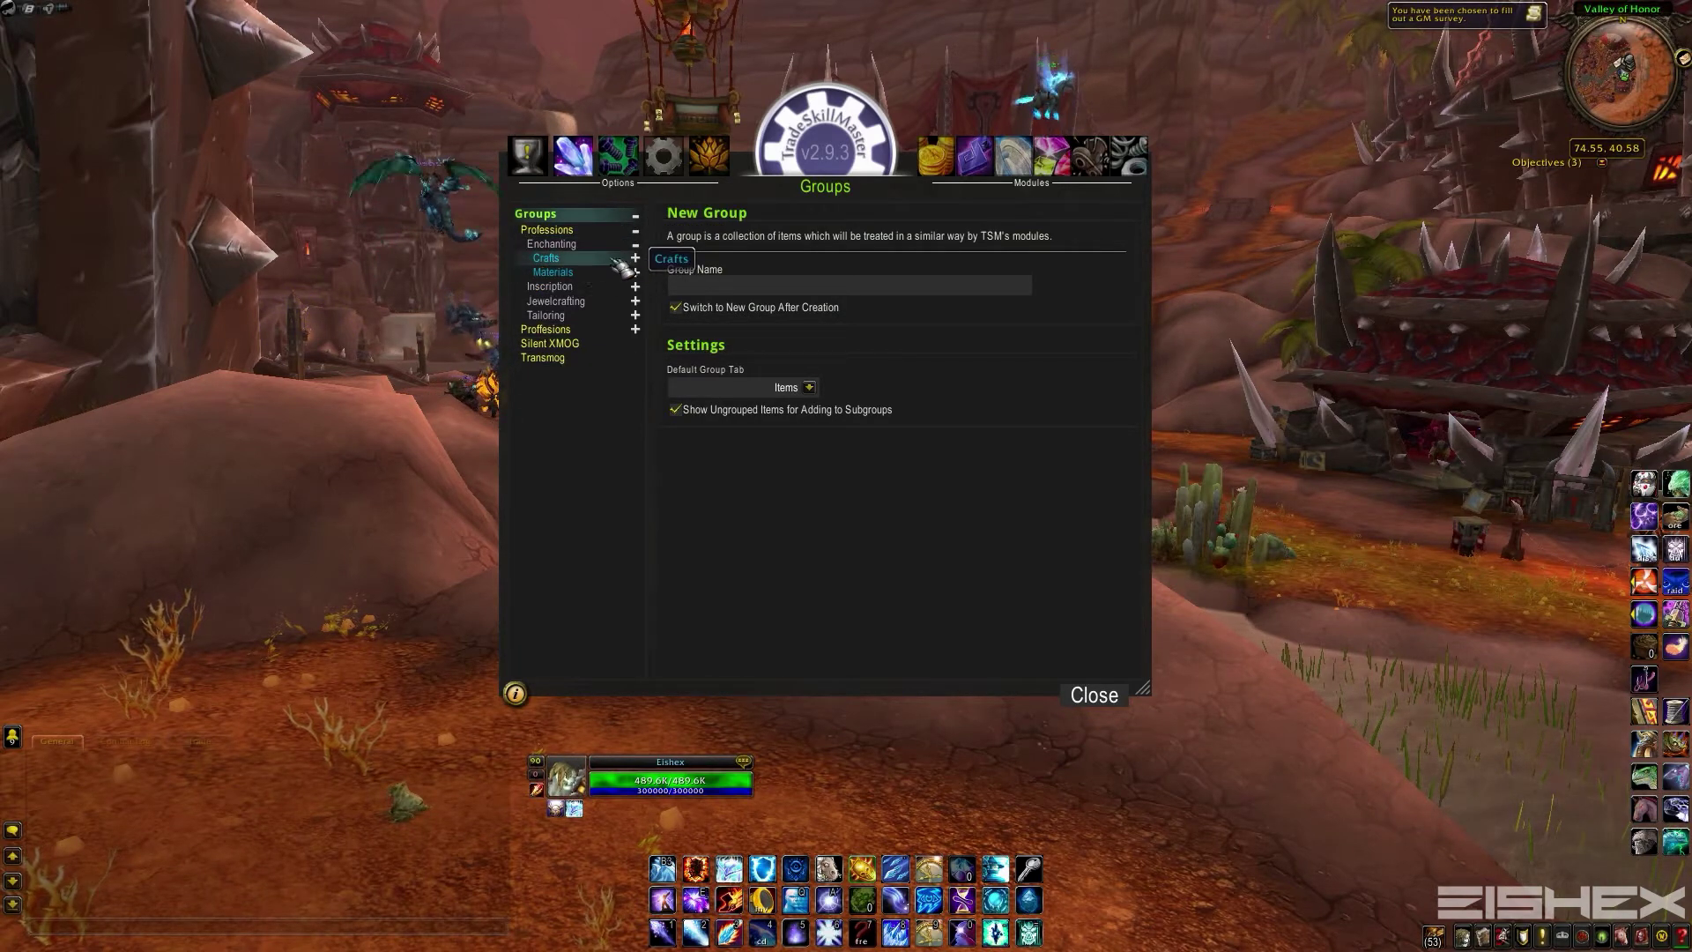
left_click(590, 258)
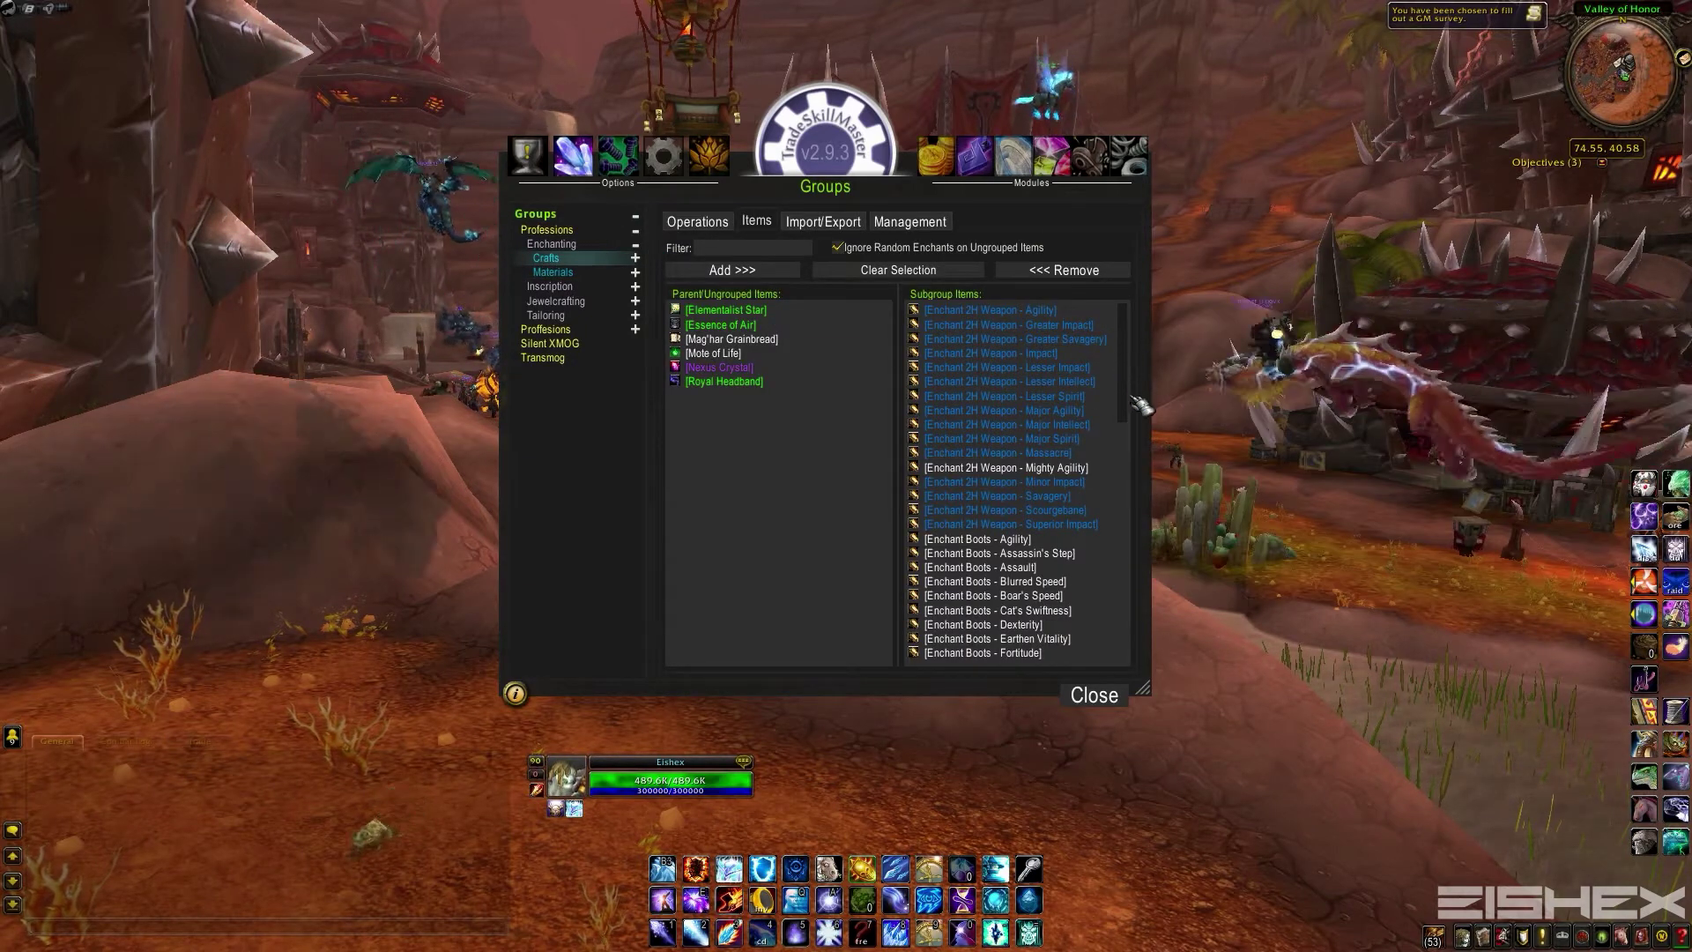
Step: Look through the Materials group's items, then return to the Crafts group's items
mouse_move(1124, 325)
left_mouse_down()
mouse_move(1152, 498)
mouse_move(1134, 595)
mouse_move(1123, 309)
left_mouse_up()
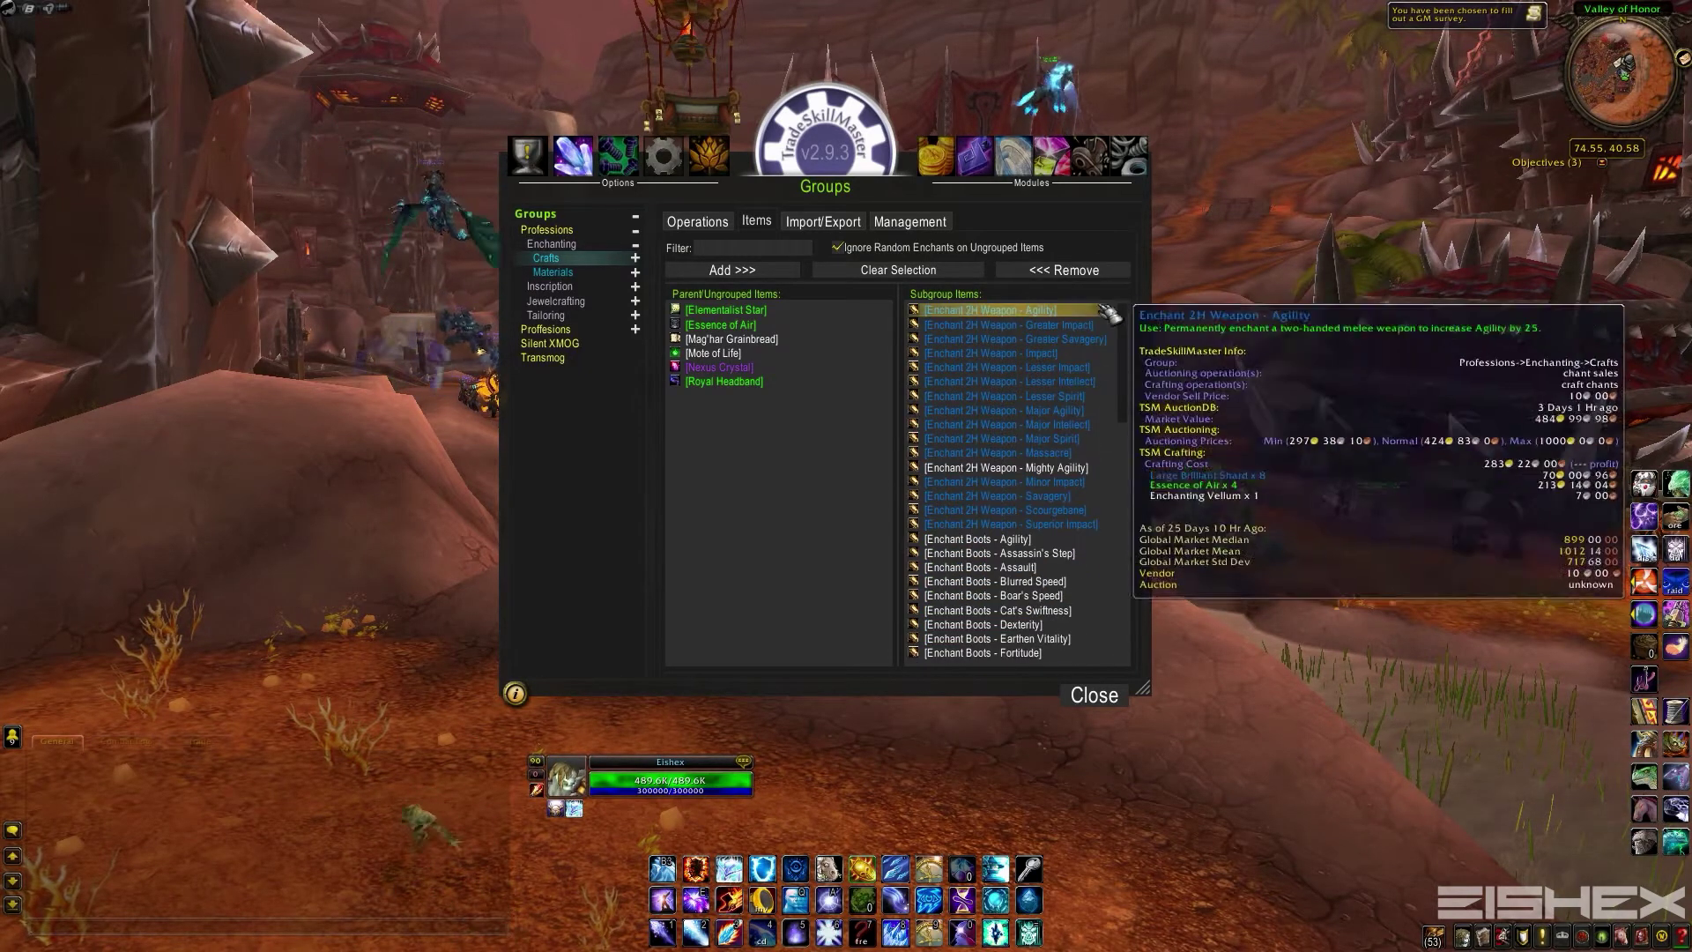
left_click(620, 276)
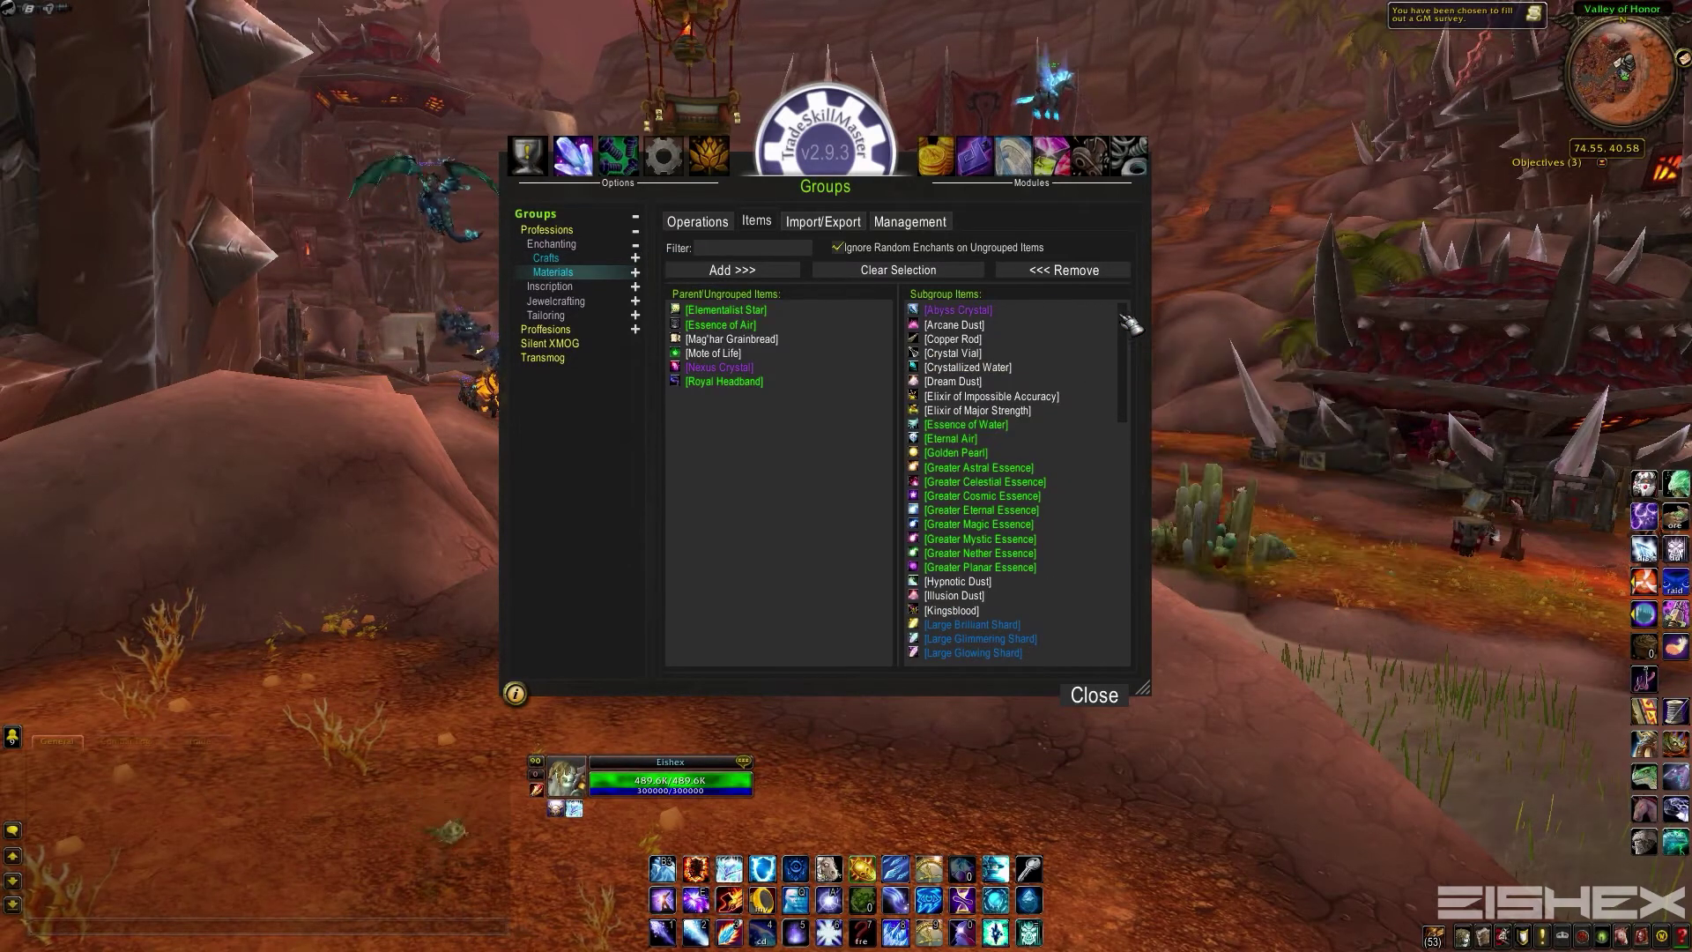
left_click_drag(1137, 366, 1137, 572)
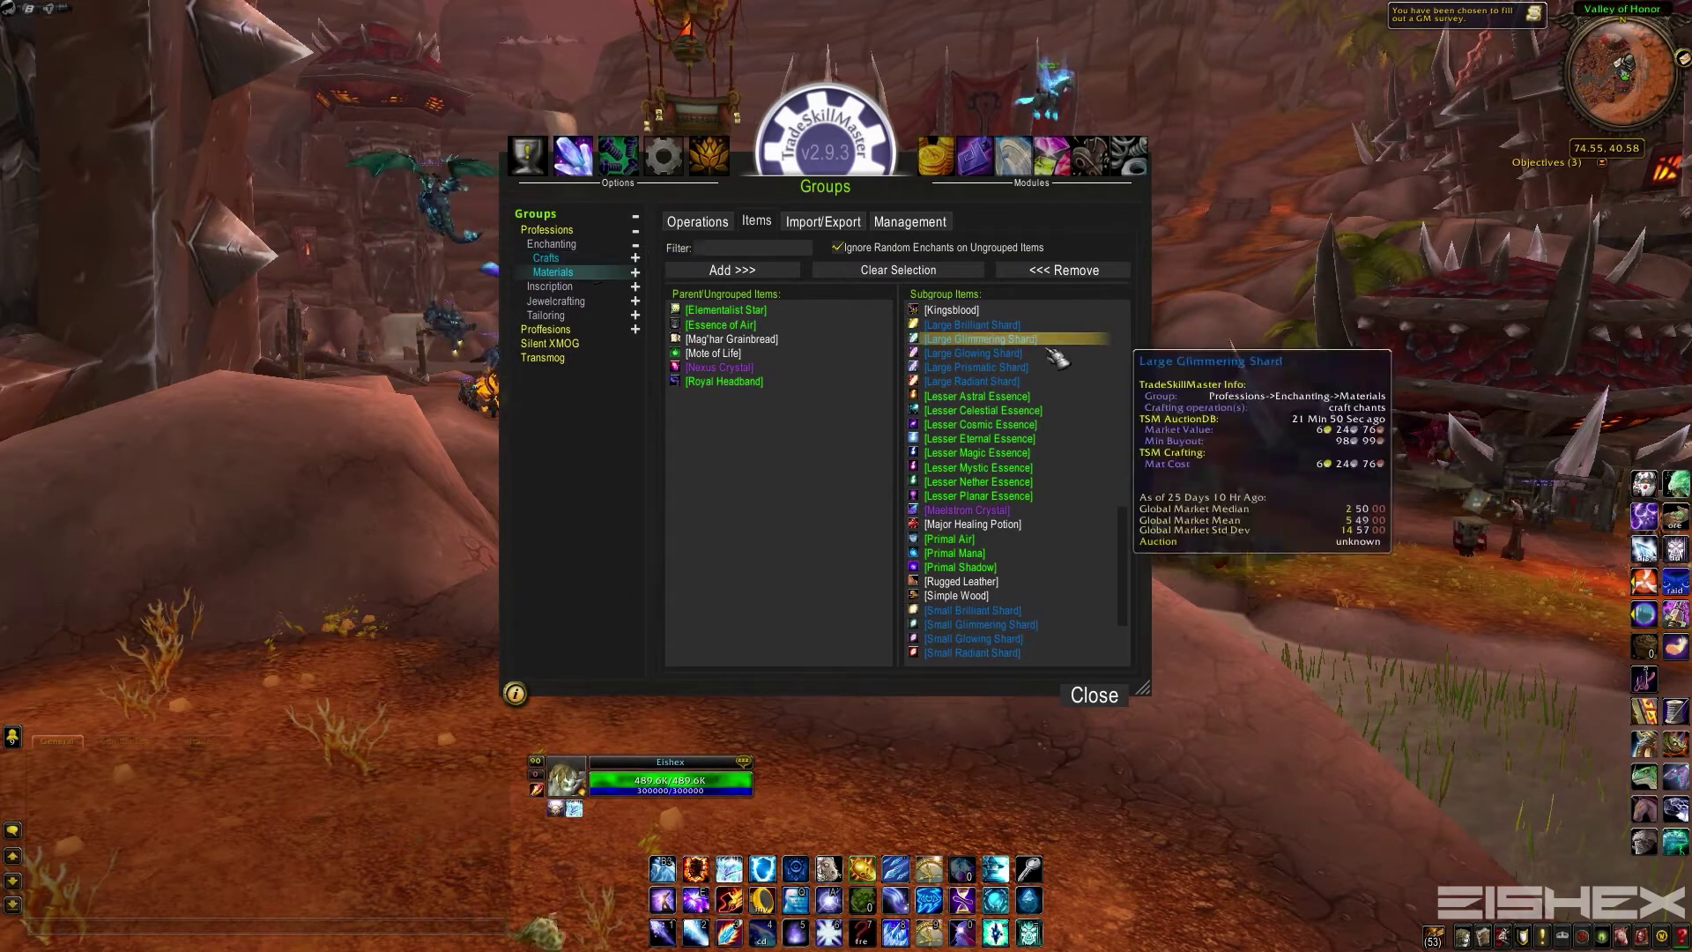
left_click(543, 257)
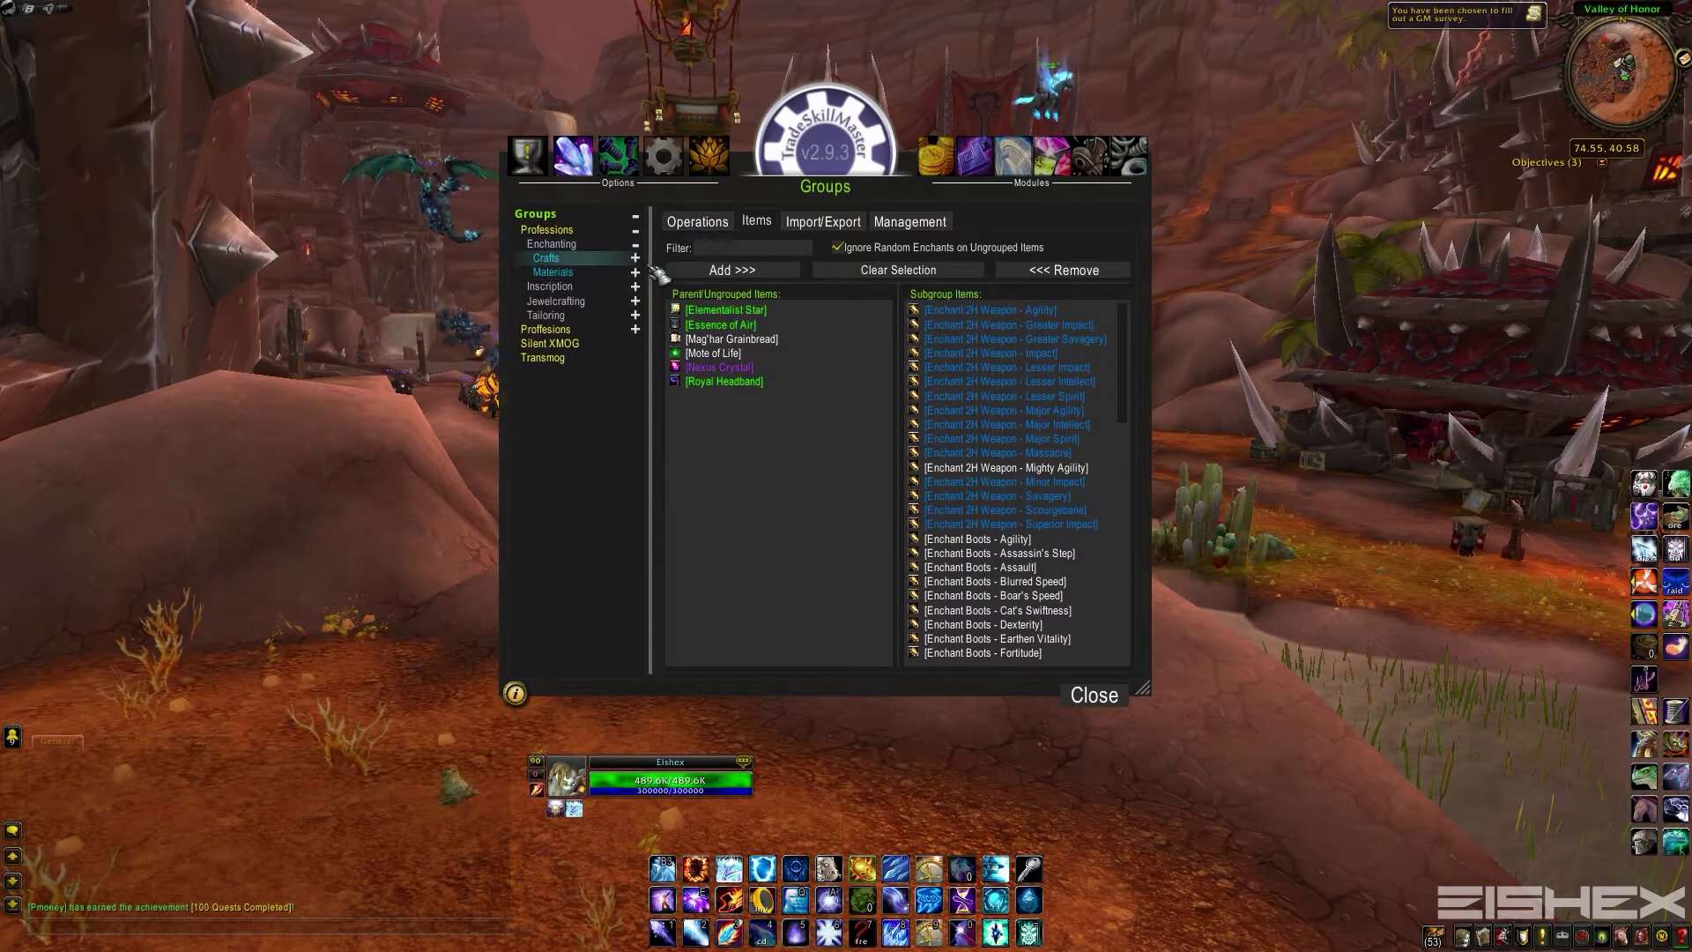
Step: Create a new subgroup named 'scrolls' under the Crafts group
left_click(930, 223)
left_click(844, 312)
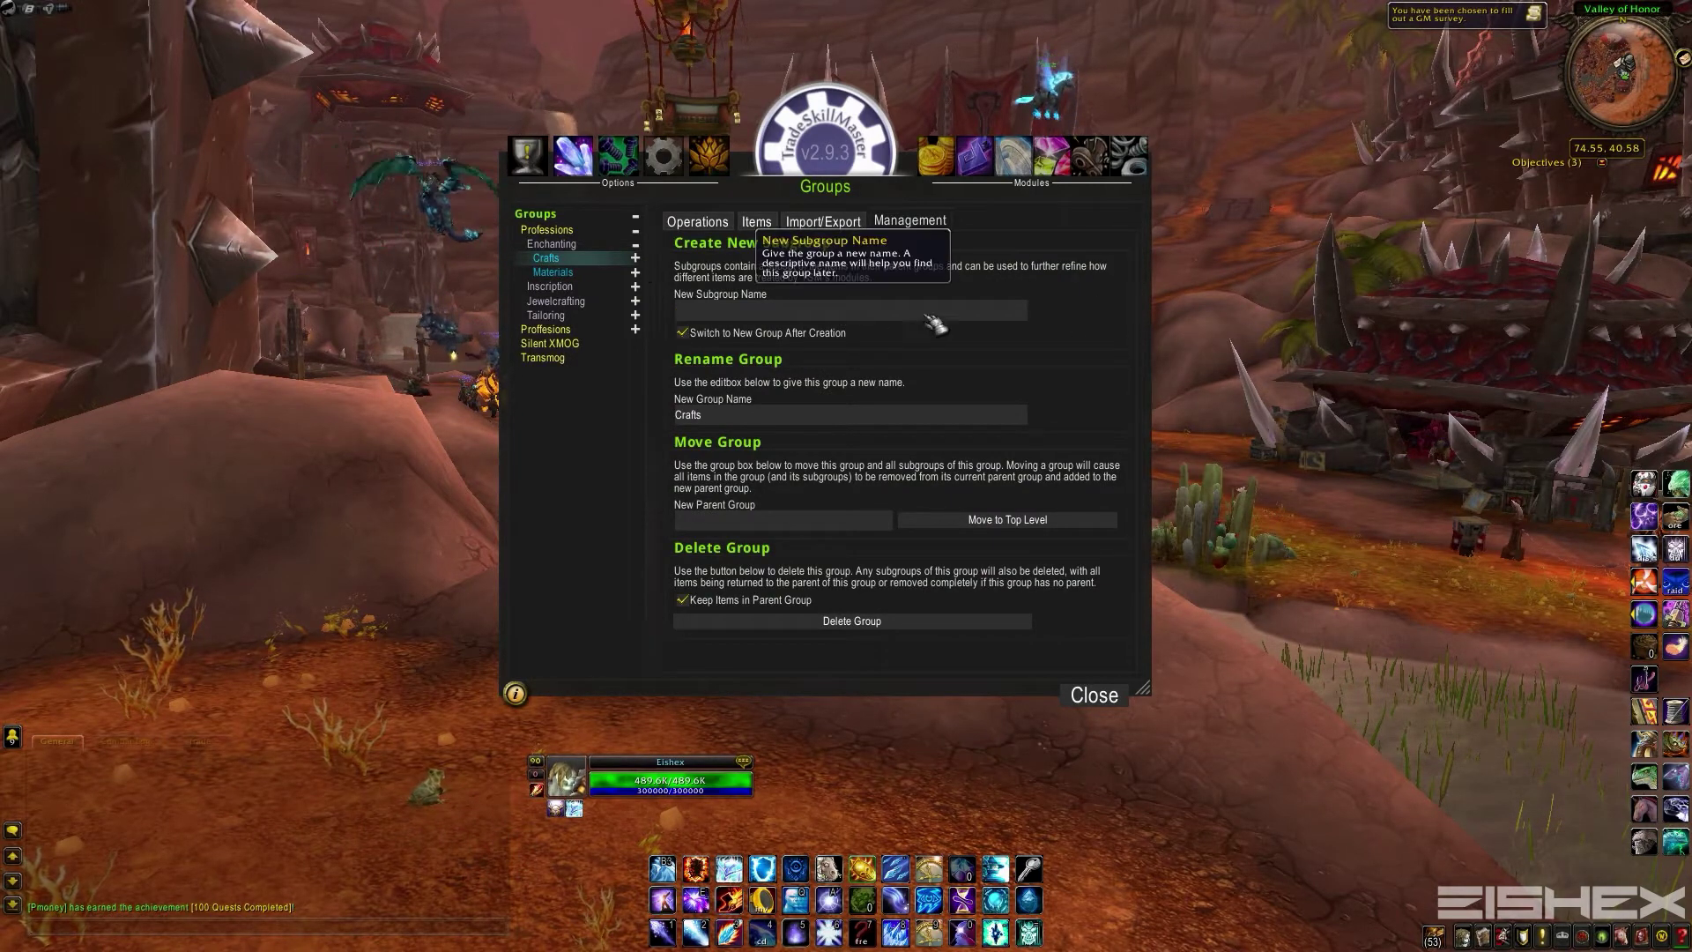
type("scrolls")
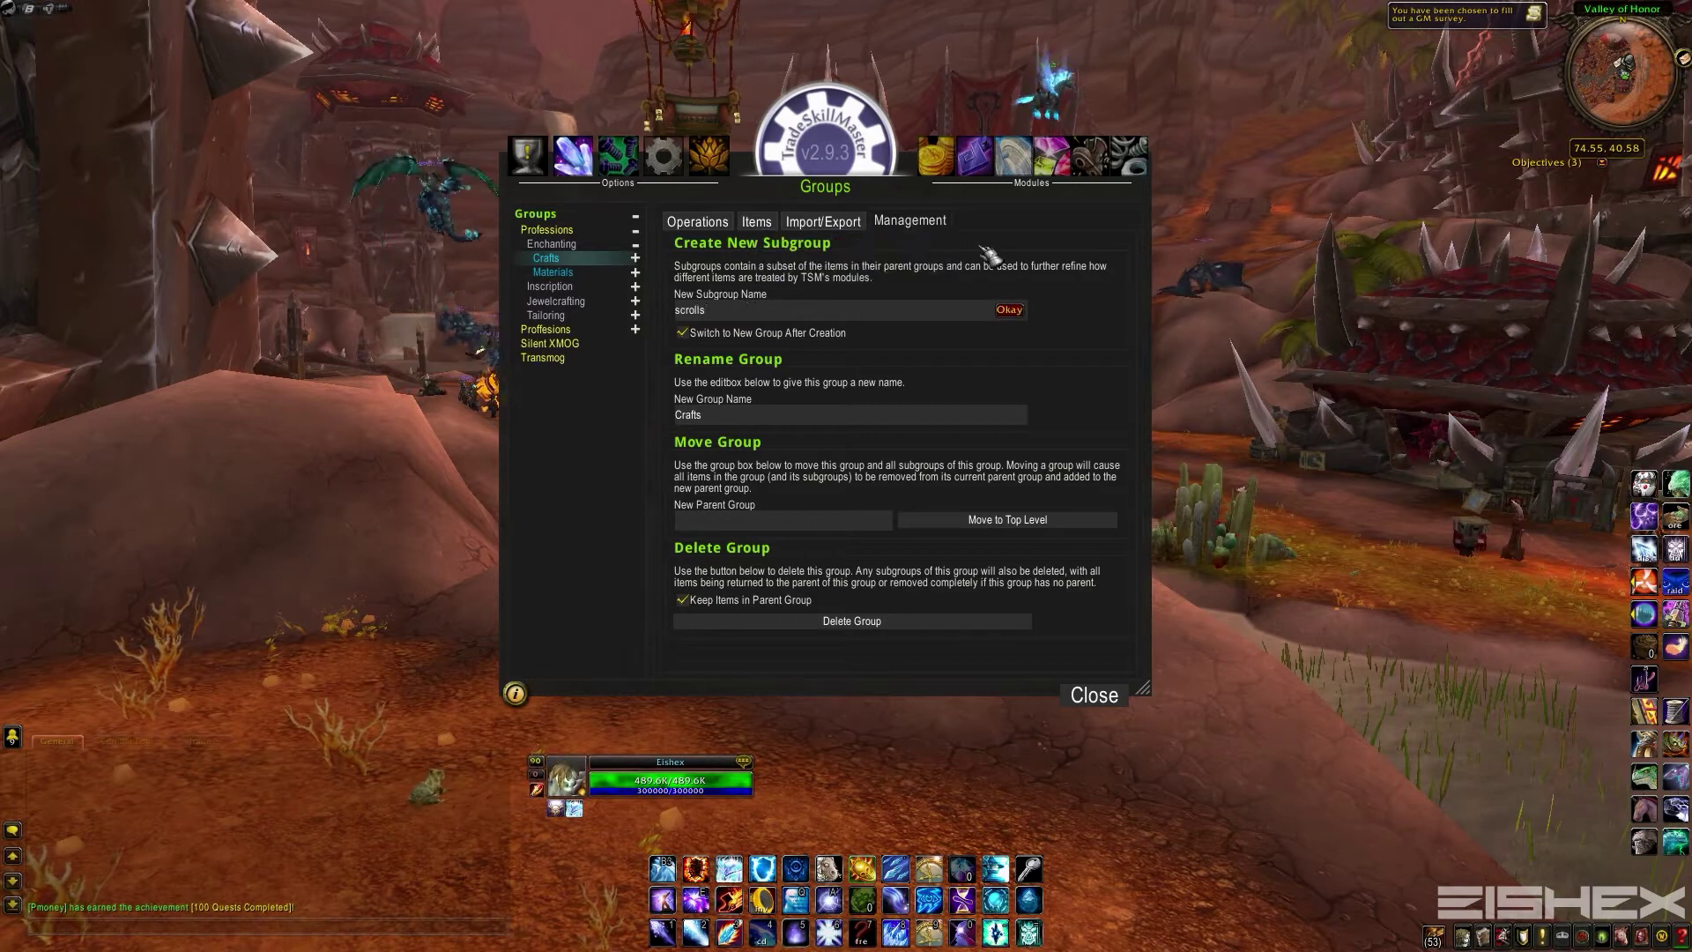
left_click(1011, 312)
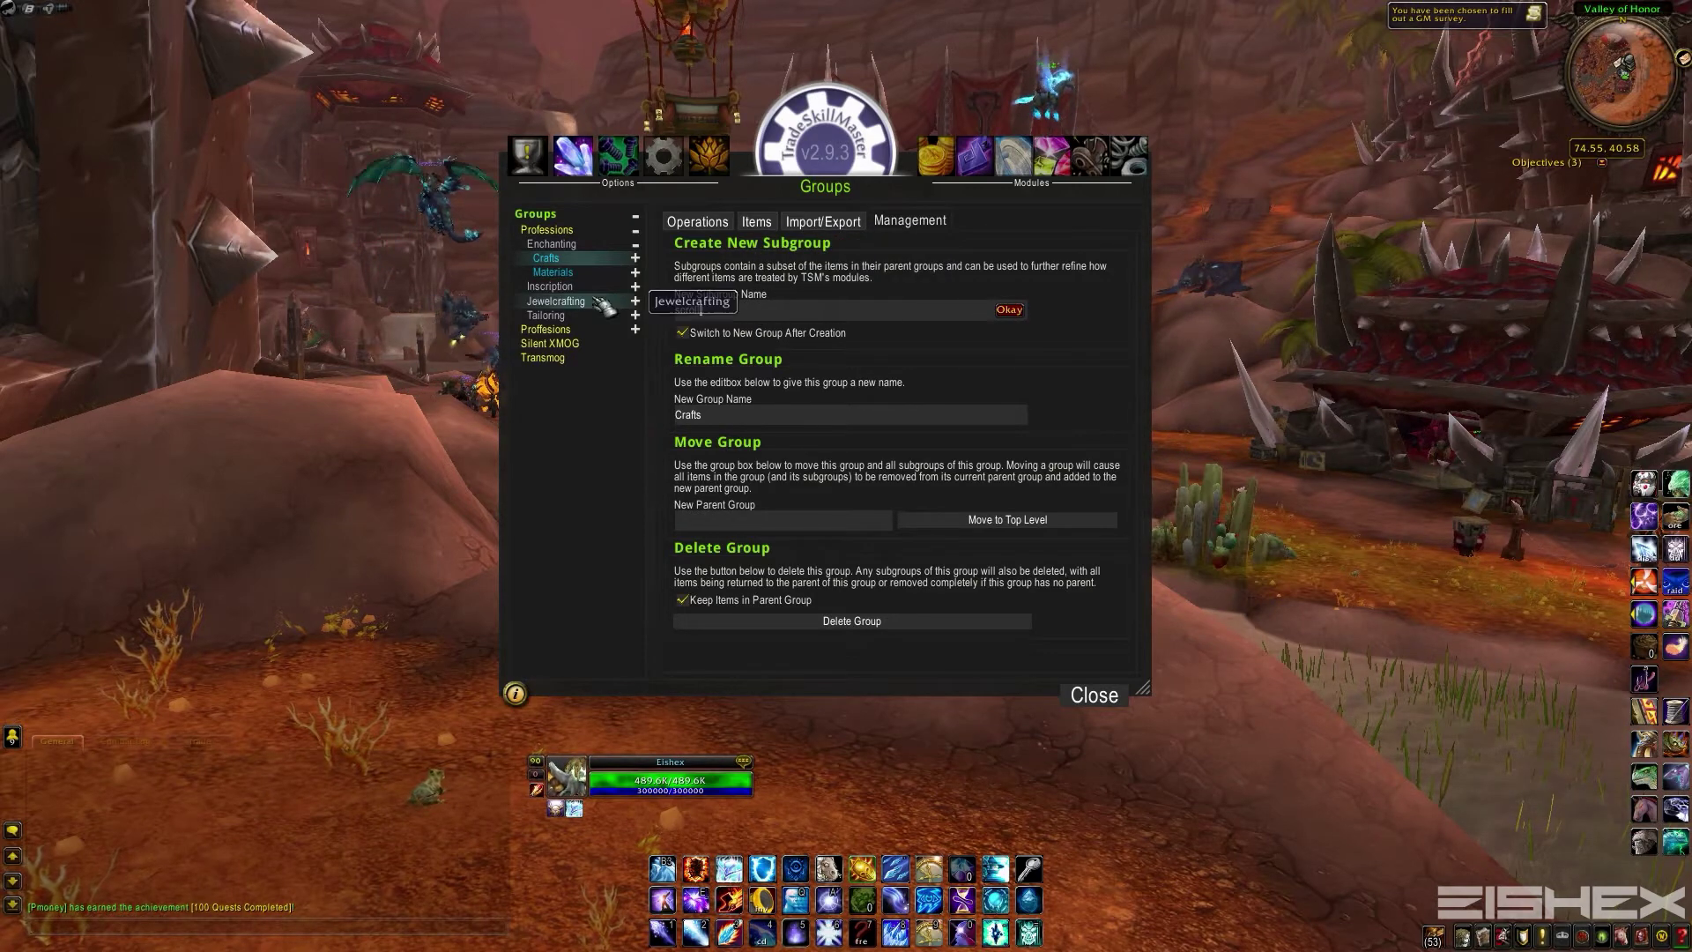
Step: Select the new Scrolls subgroup and look through its items list
left_click(635, 258)
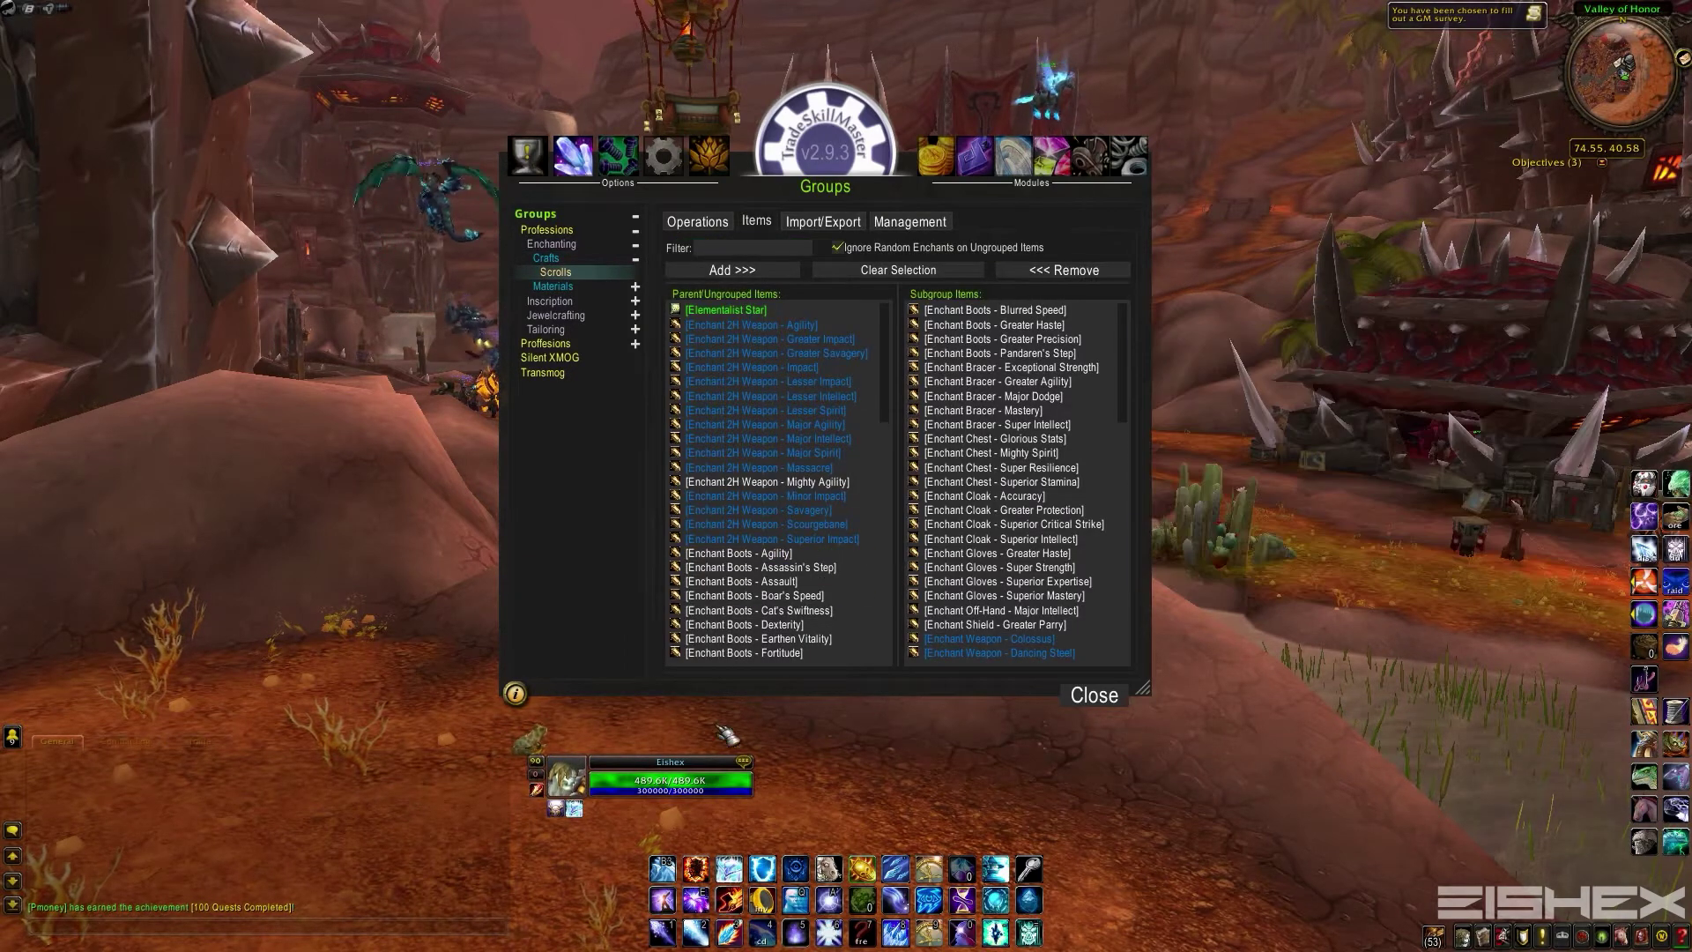
scroll(760, 476, "down", 8)
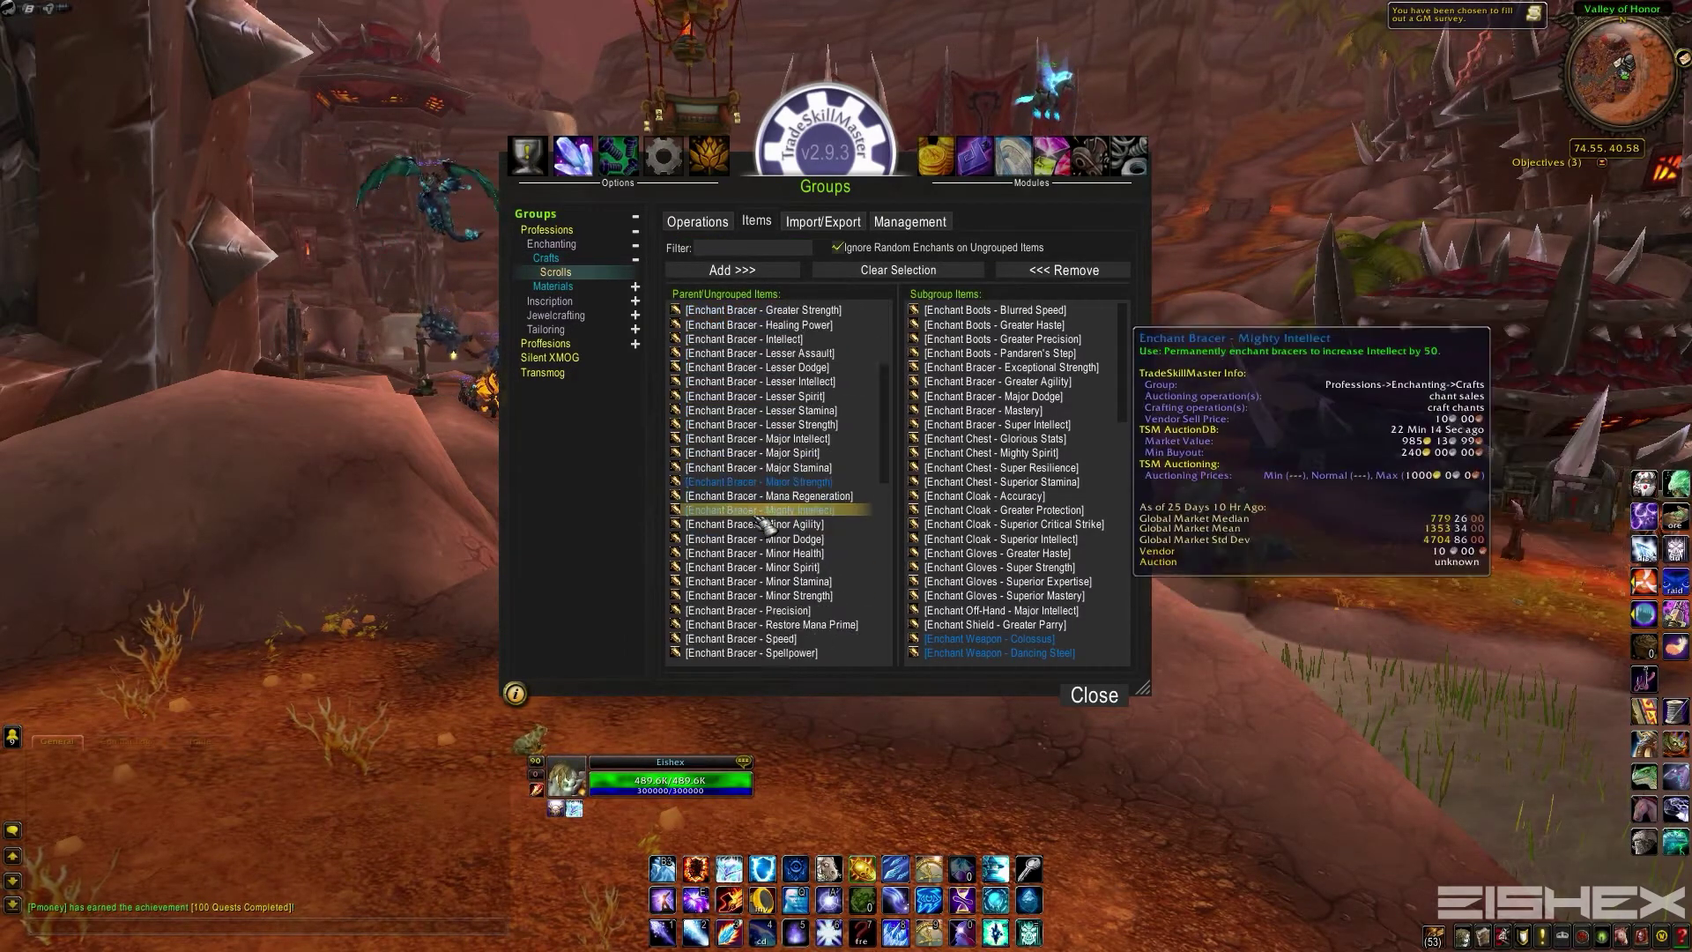
scroll(761, 489, "down", 10)
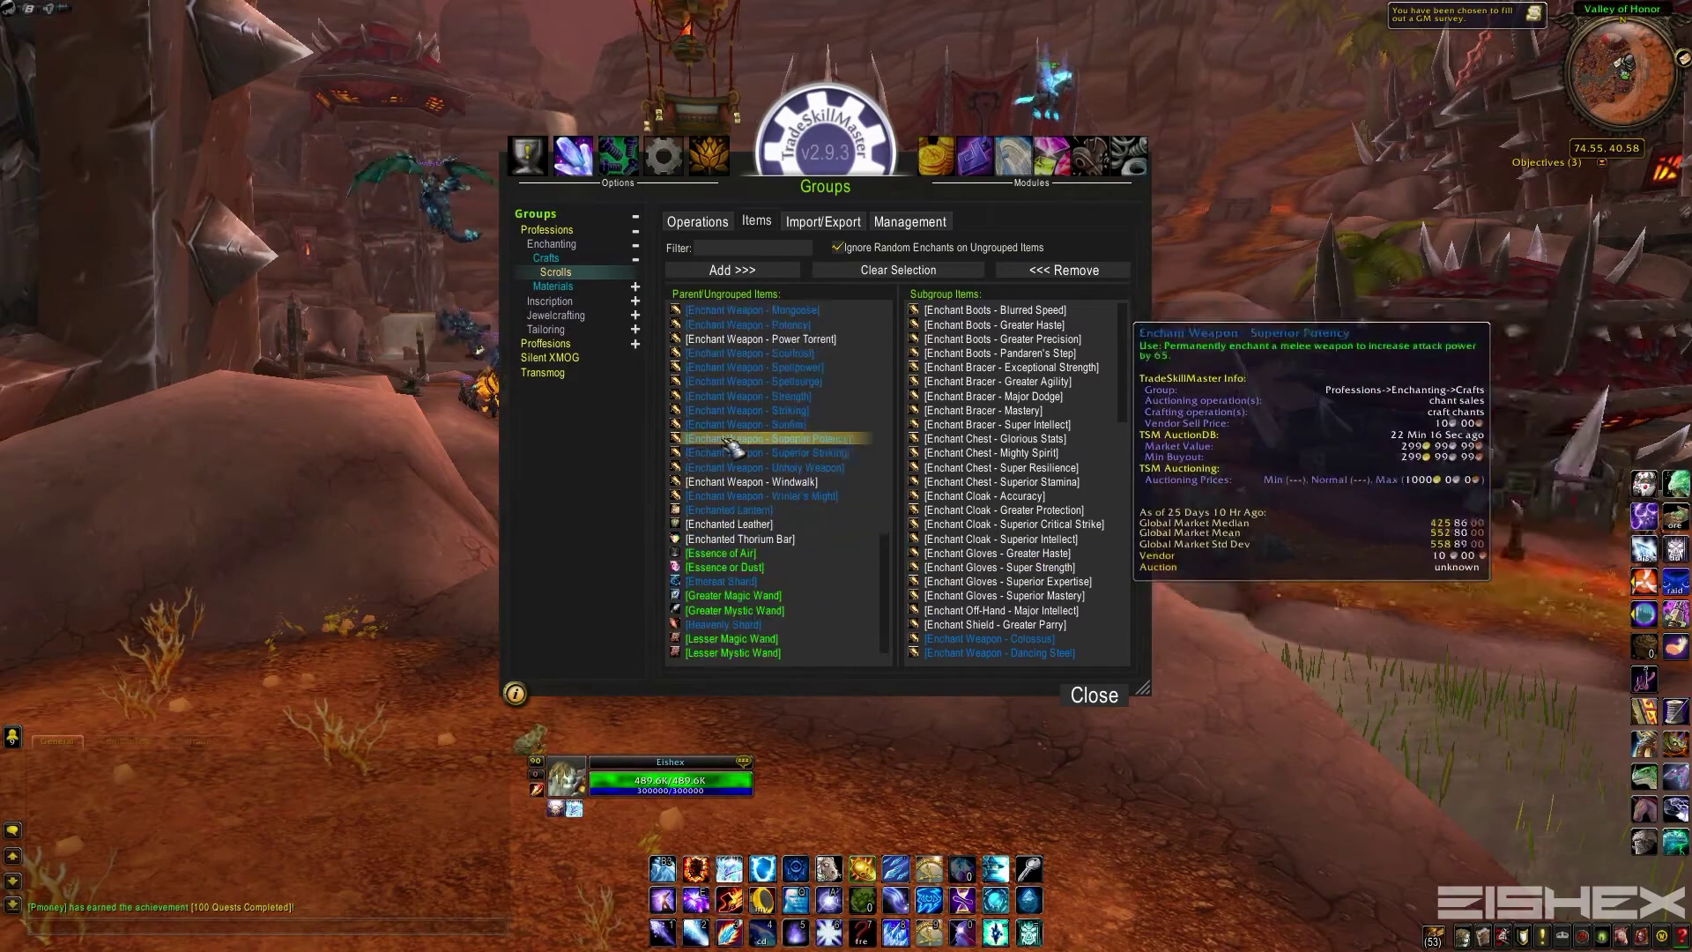
scroll(1084, 529, "down", 2)
scroll(1085, 529, "up", 2)
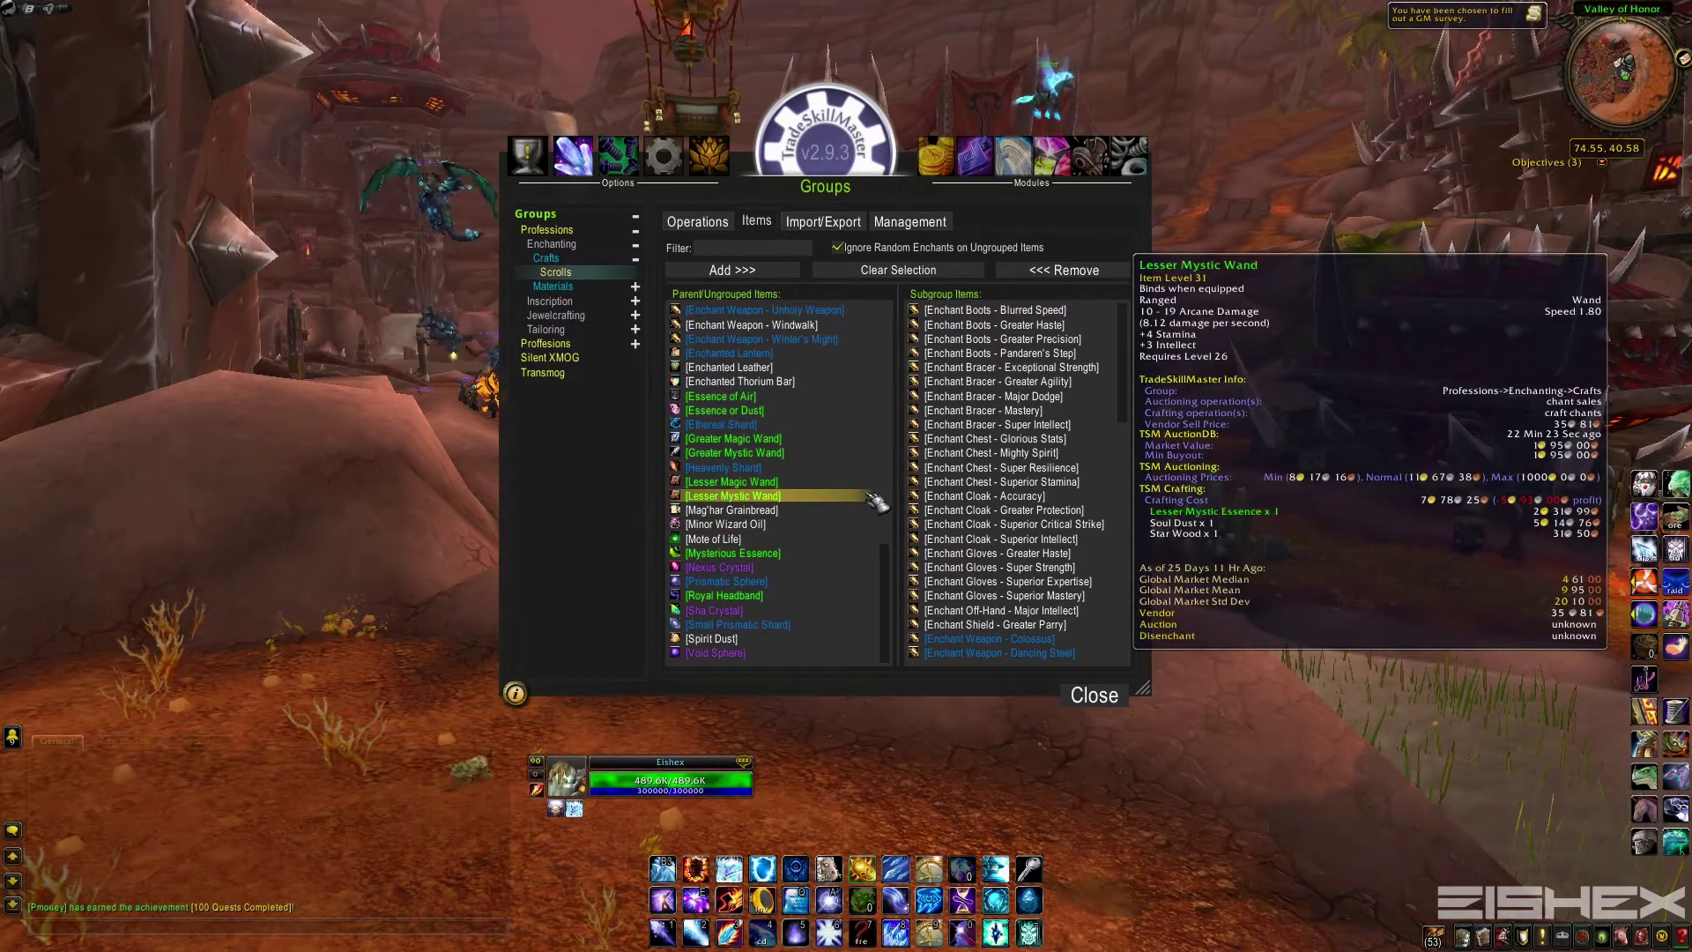
Step: Export the Scrolls group's item ID list and copy it
left_click(821, 224)
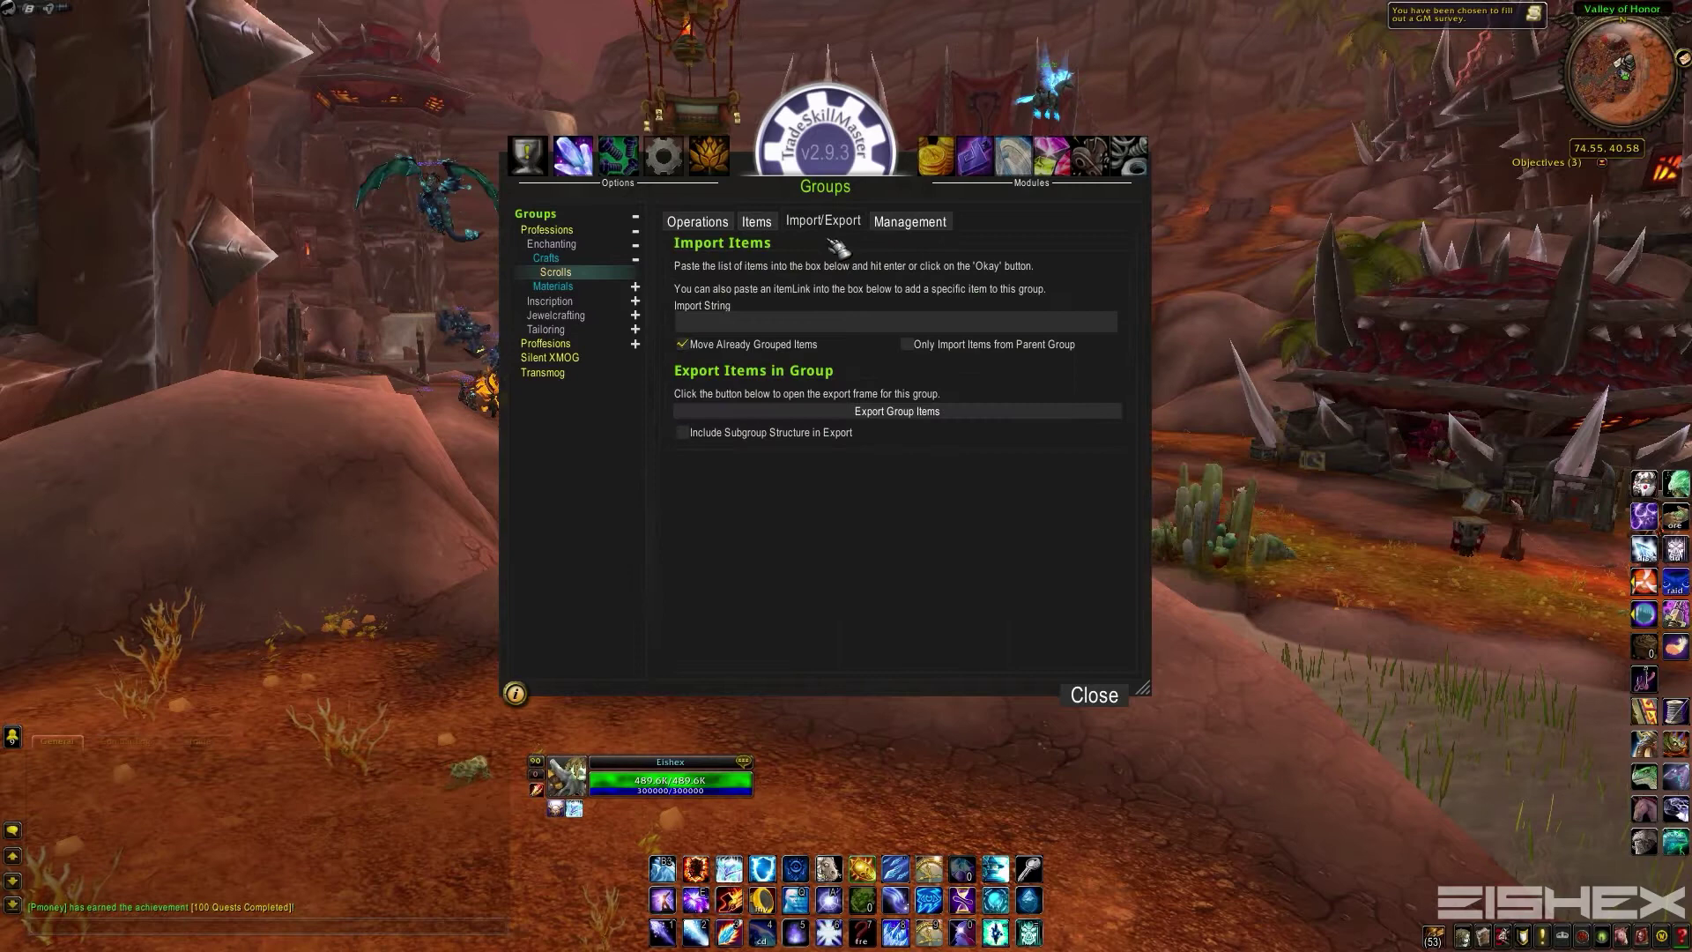
left_click(908, 410)
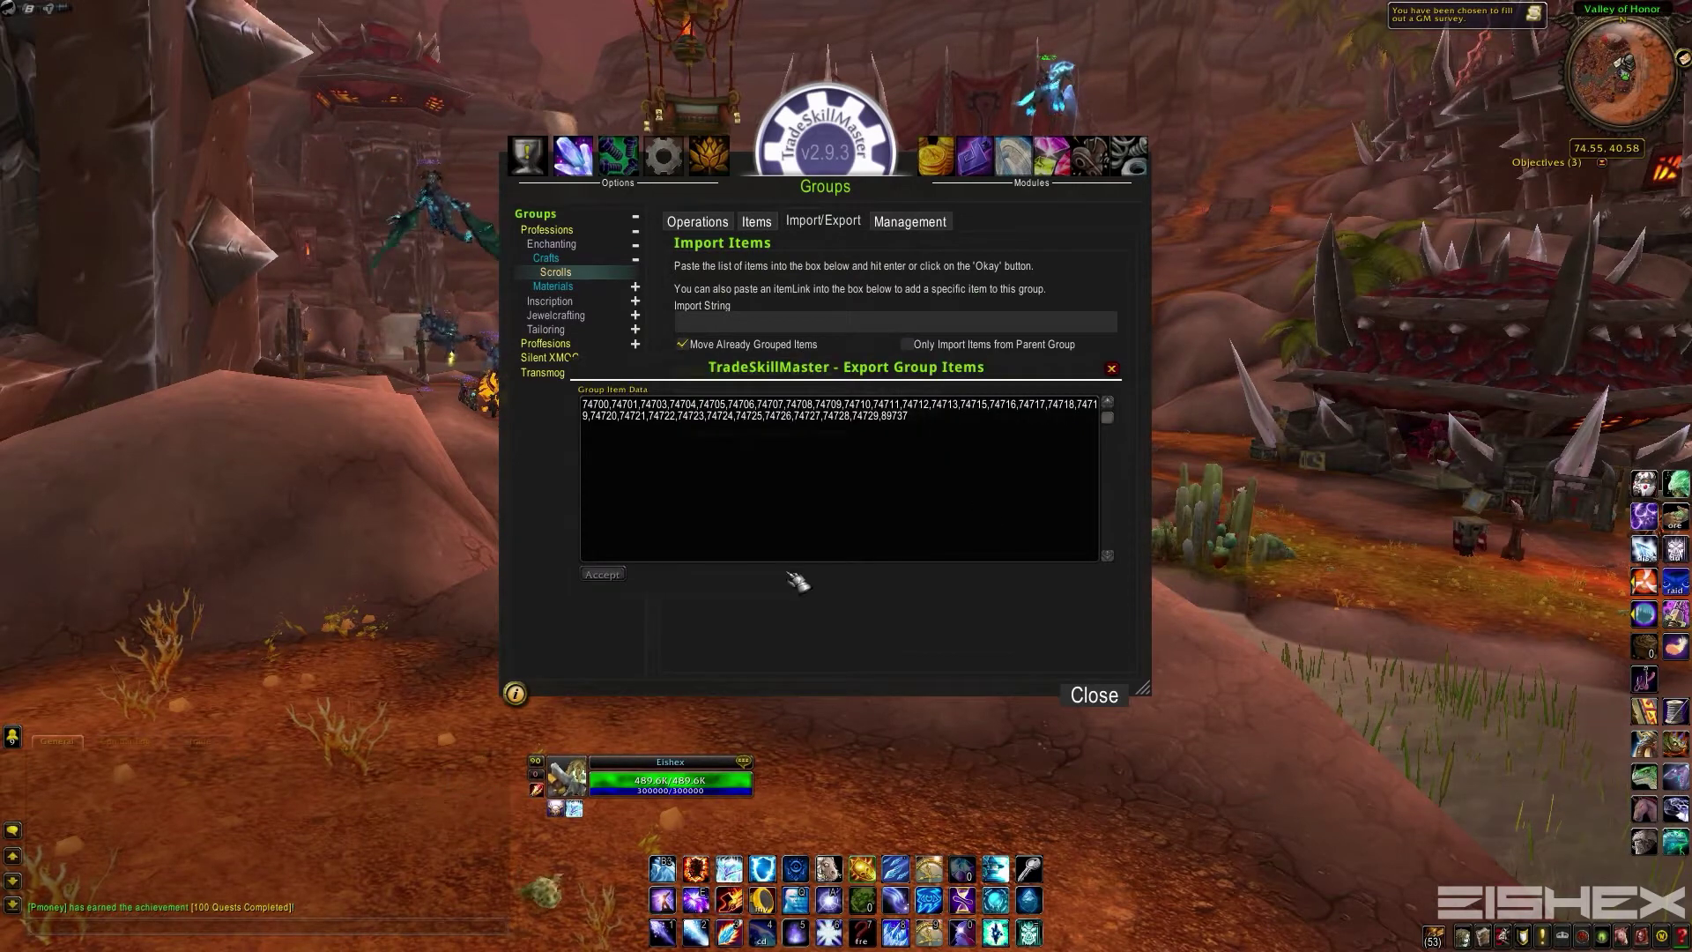
left_click(1008, 427)
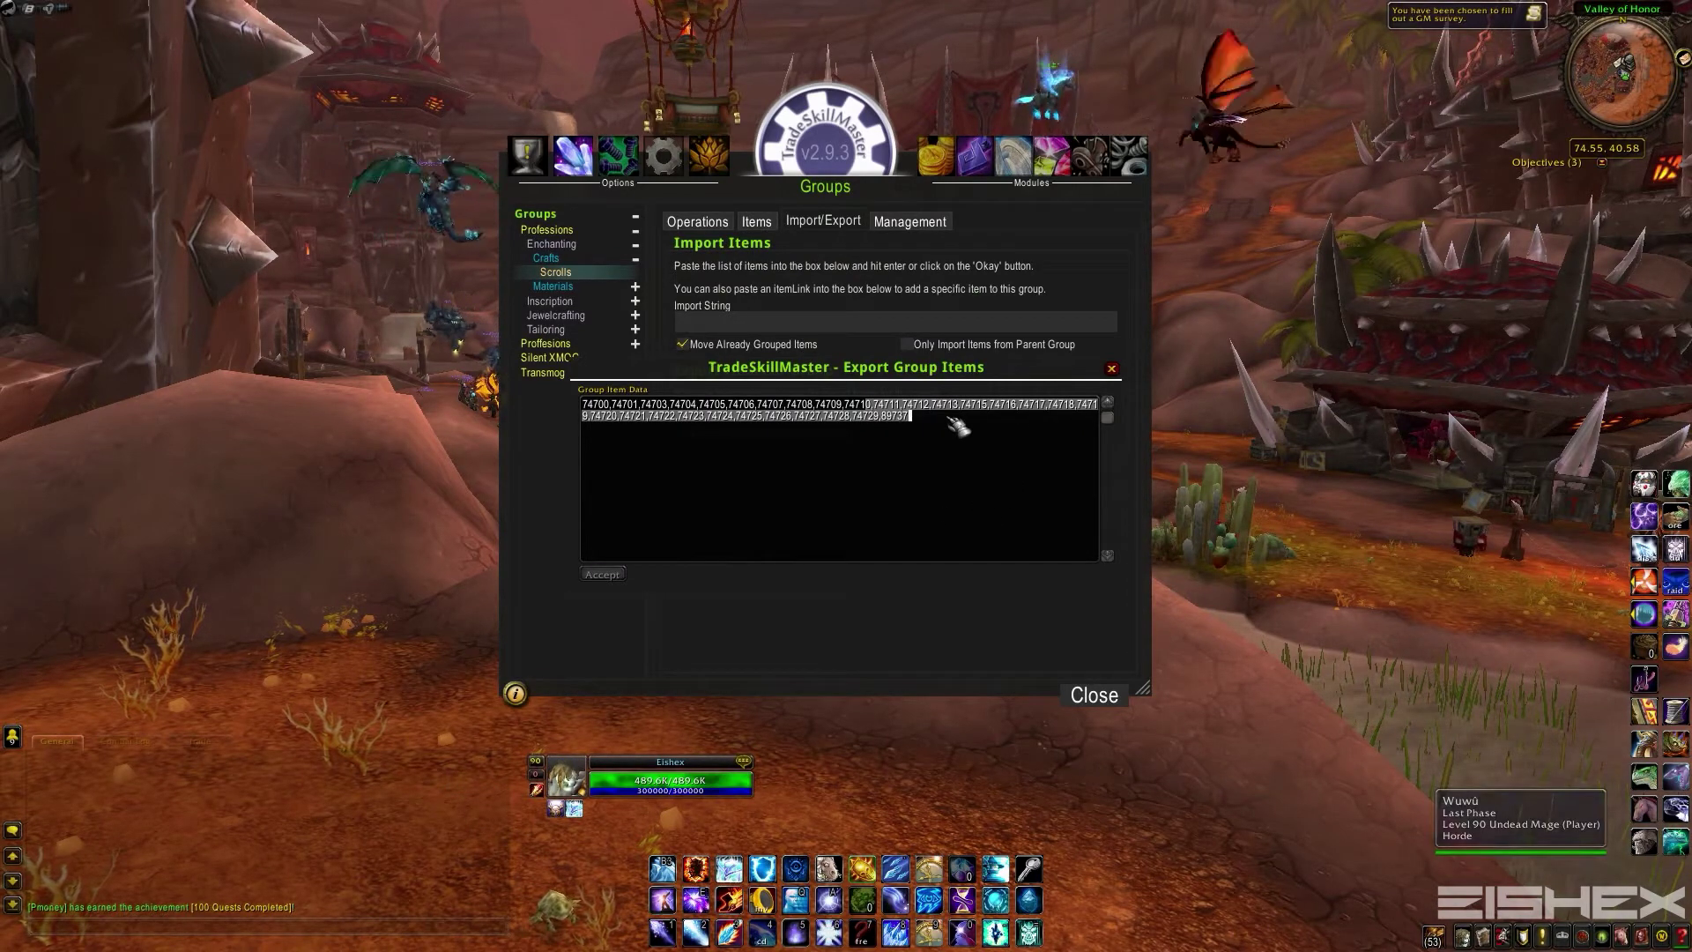
key("Escape")
Step: Enter the import string 25512,56561,1651,56, for the Scrolls group
left_click(1040, 321)
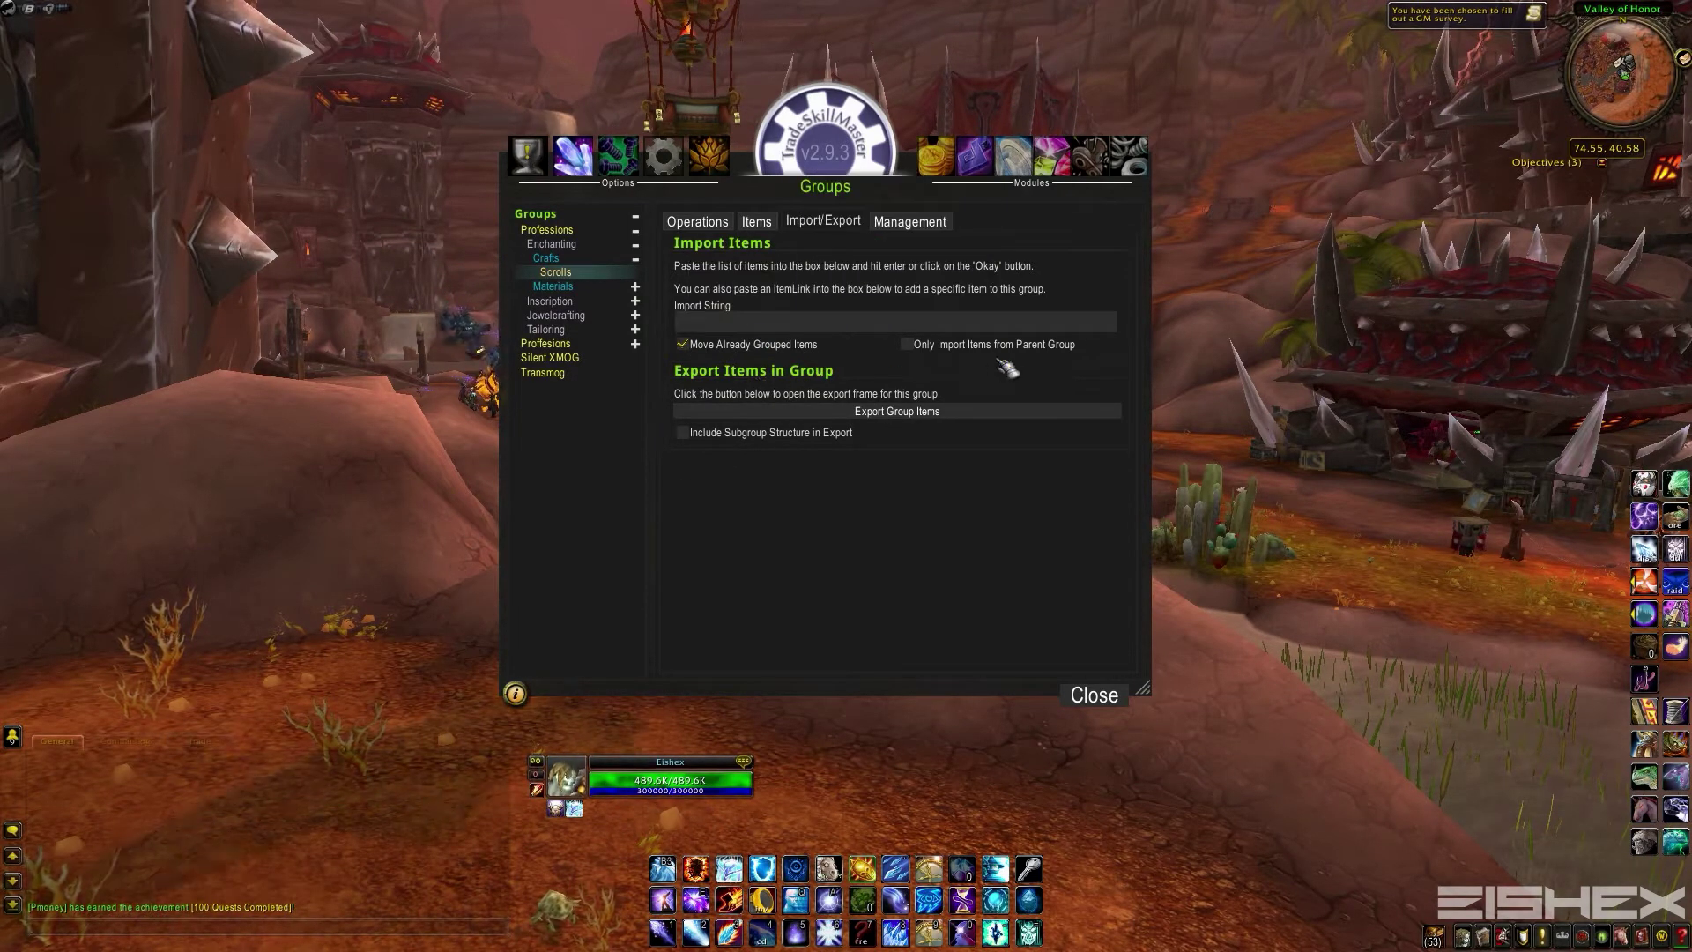
left_click(732, 321)
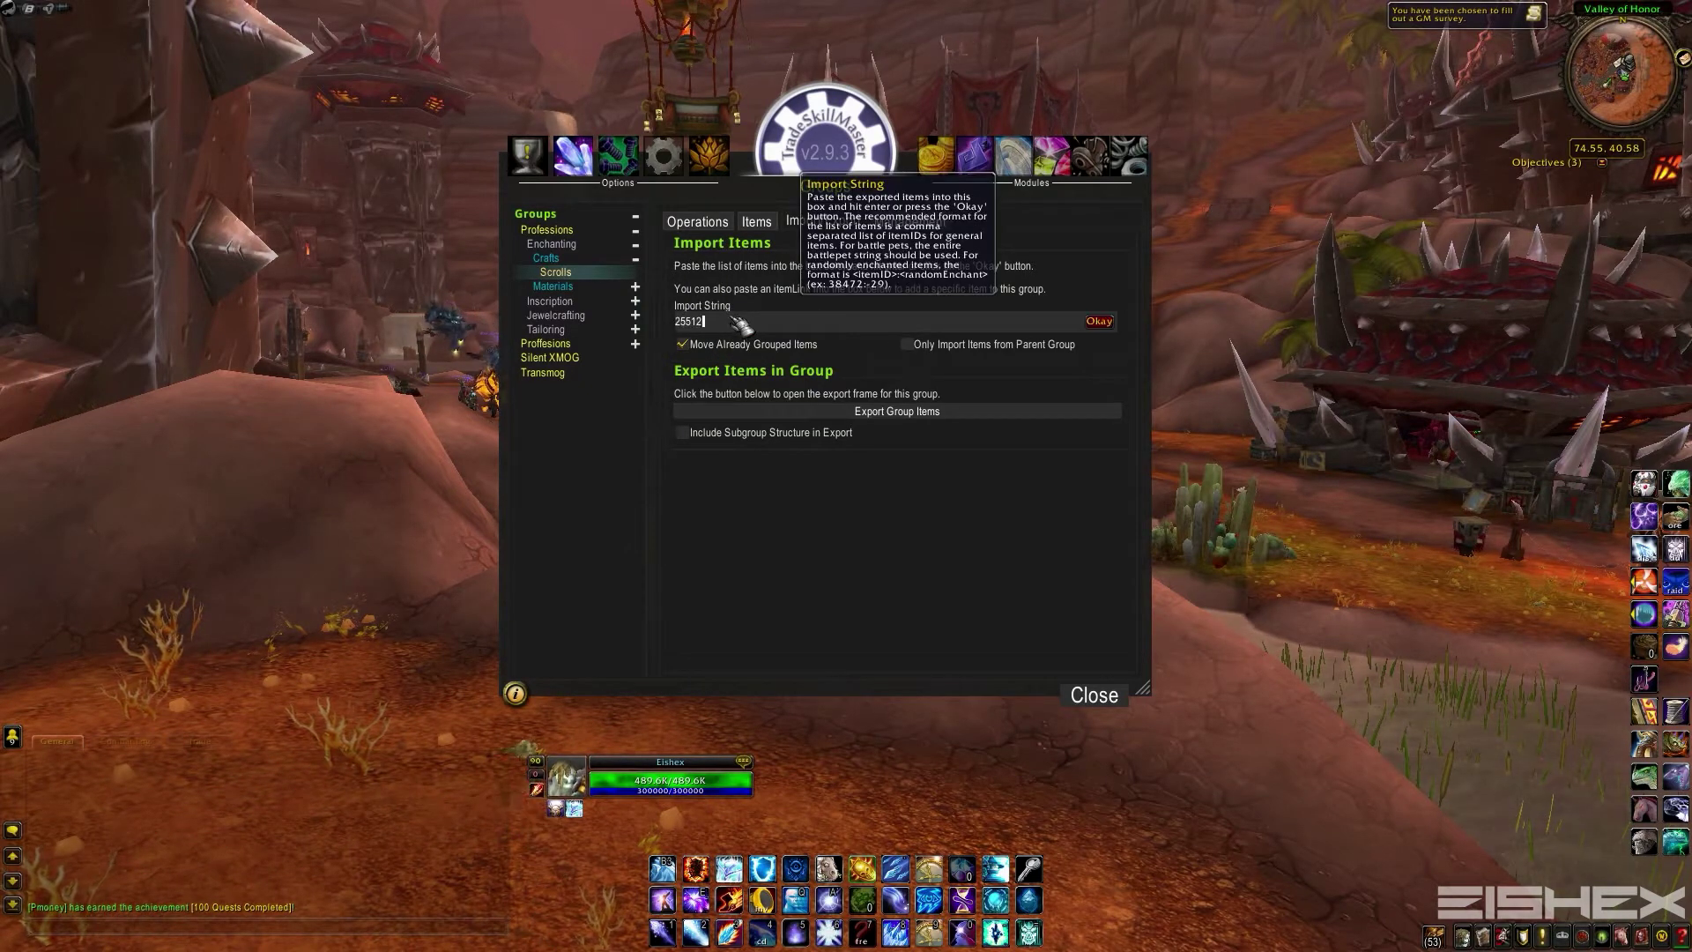
type("25512,56561,1651,56,")
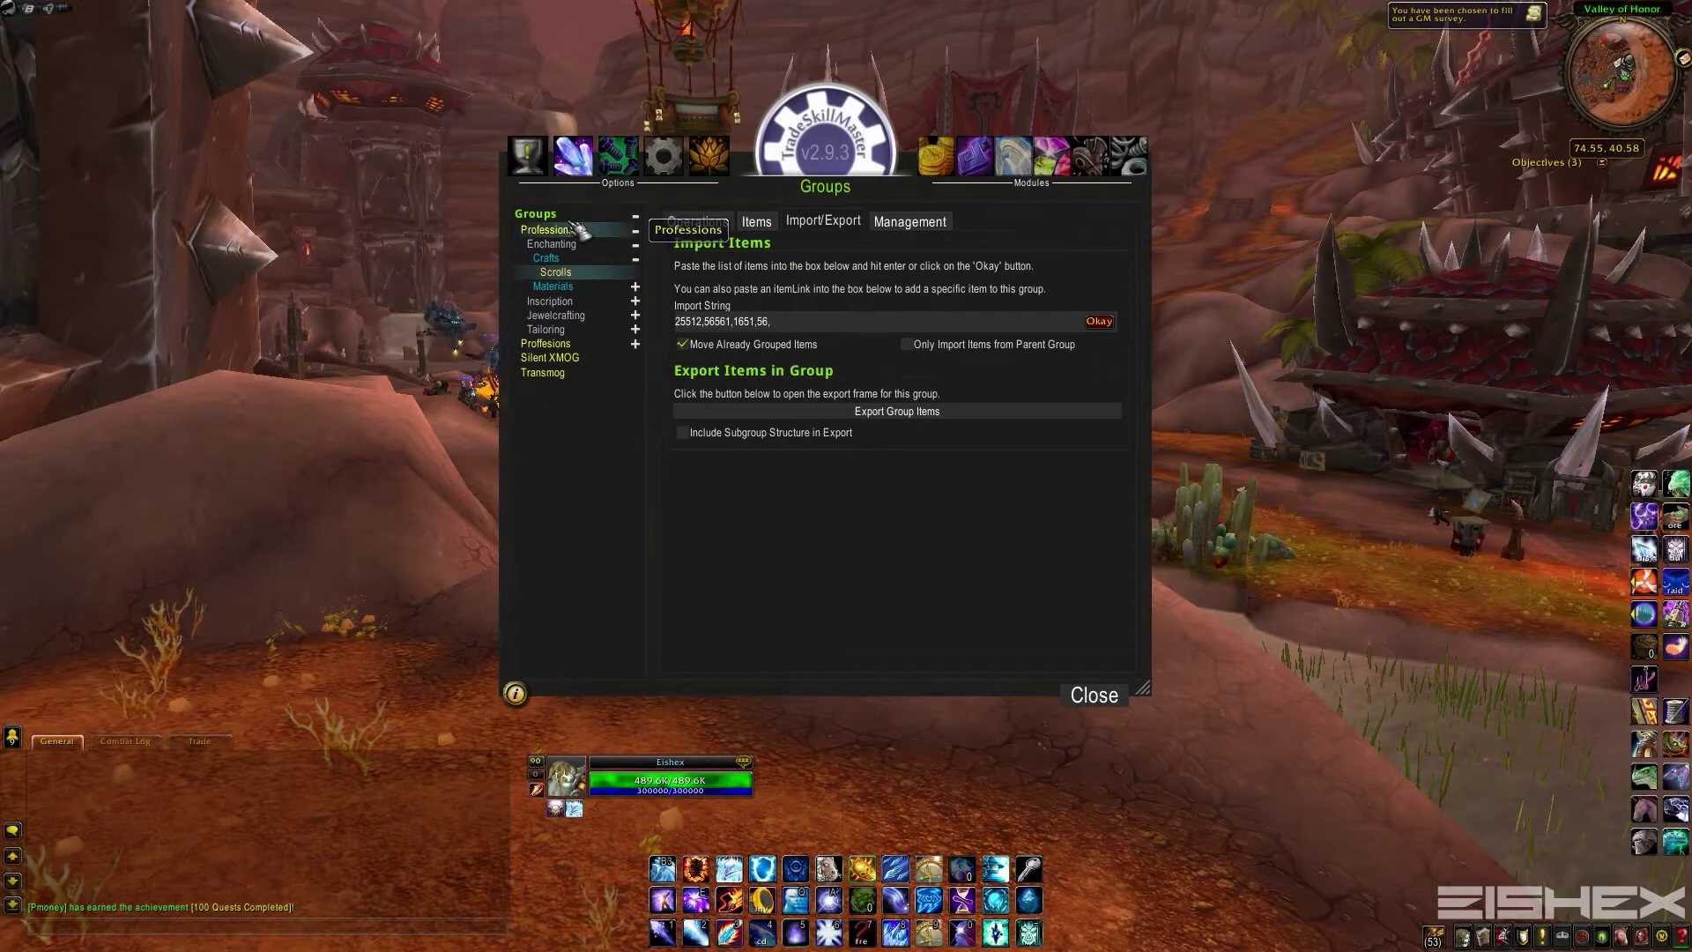
Step: Review the Scrolls items, then view its chant sales and Craft Chants operations
left_click(756, 221)
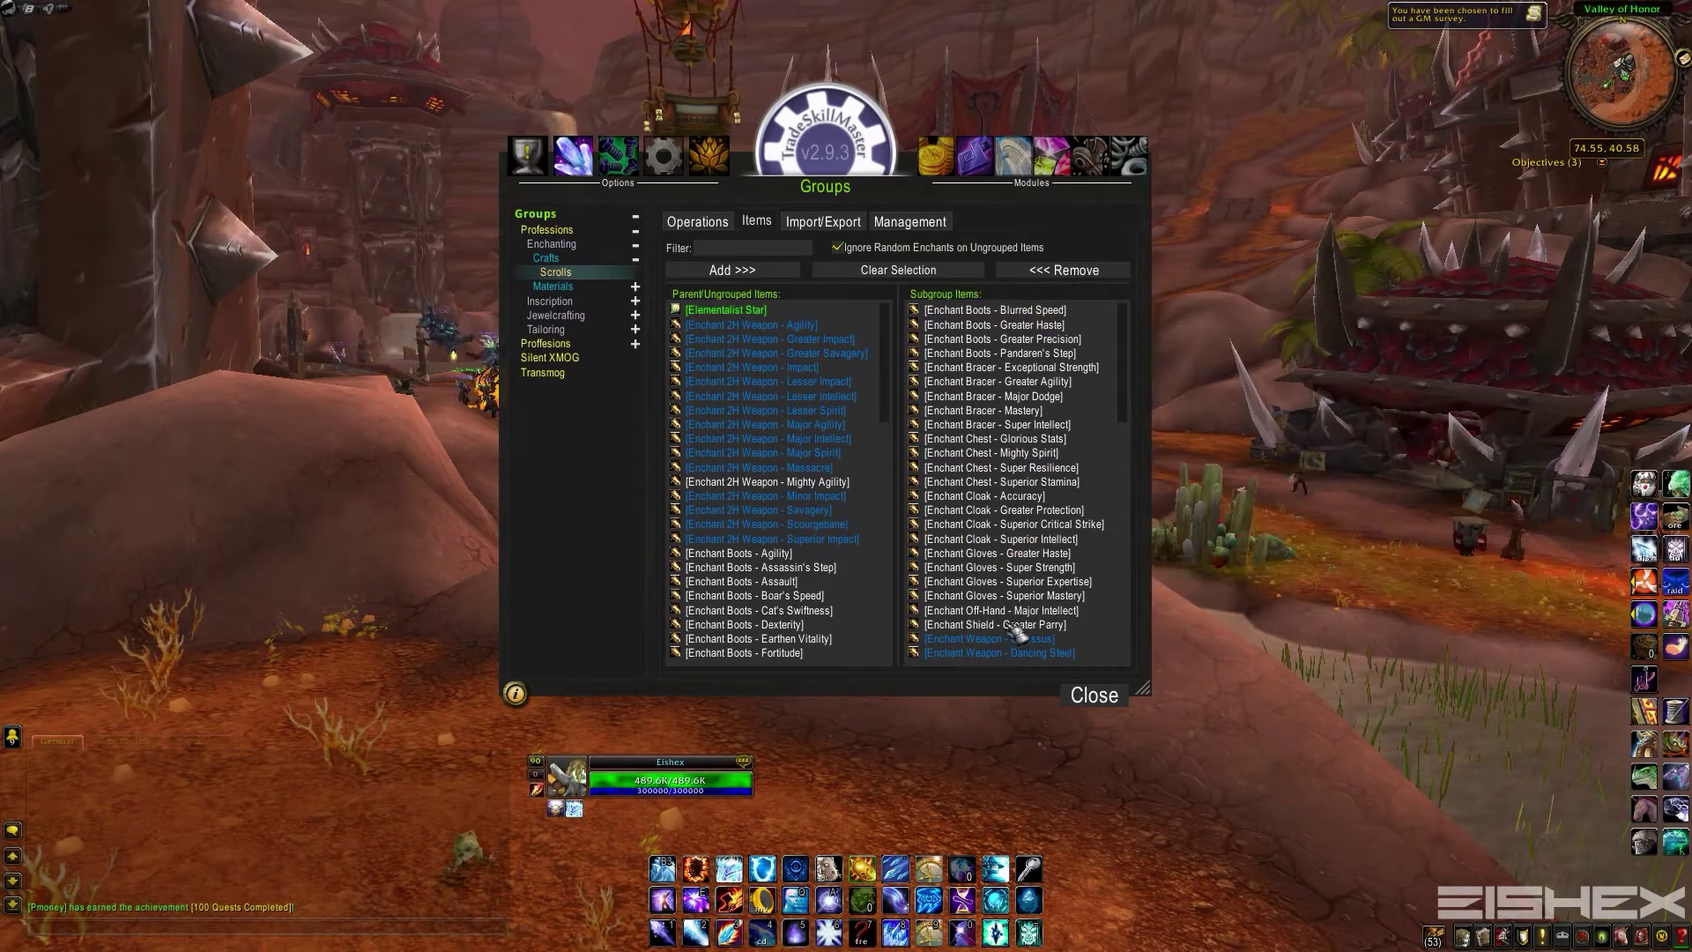
scroll(1044, 572, "down", 2)
scroll(1005, 330, "up", 2)
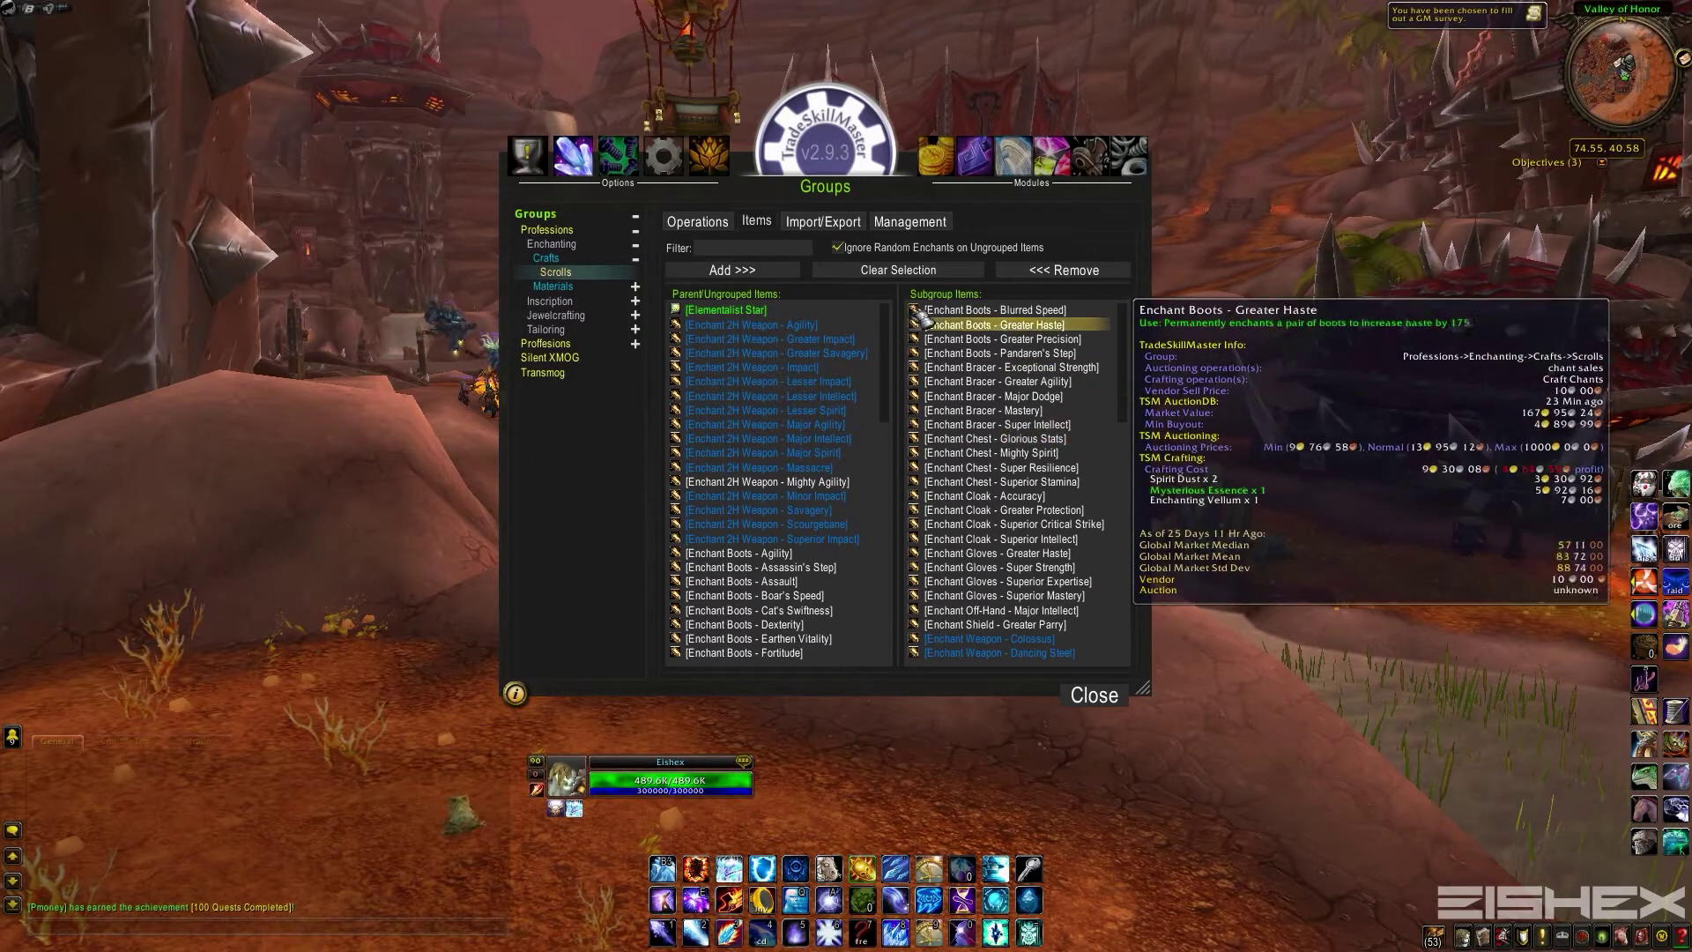
left_click(721, 230)
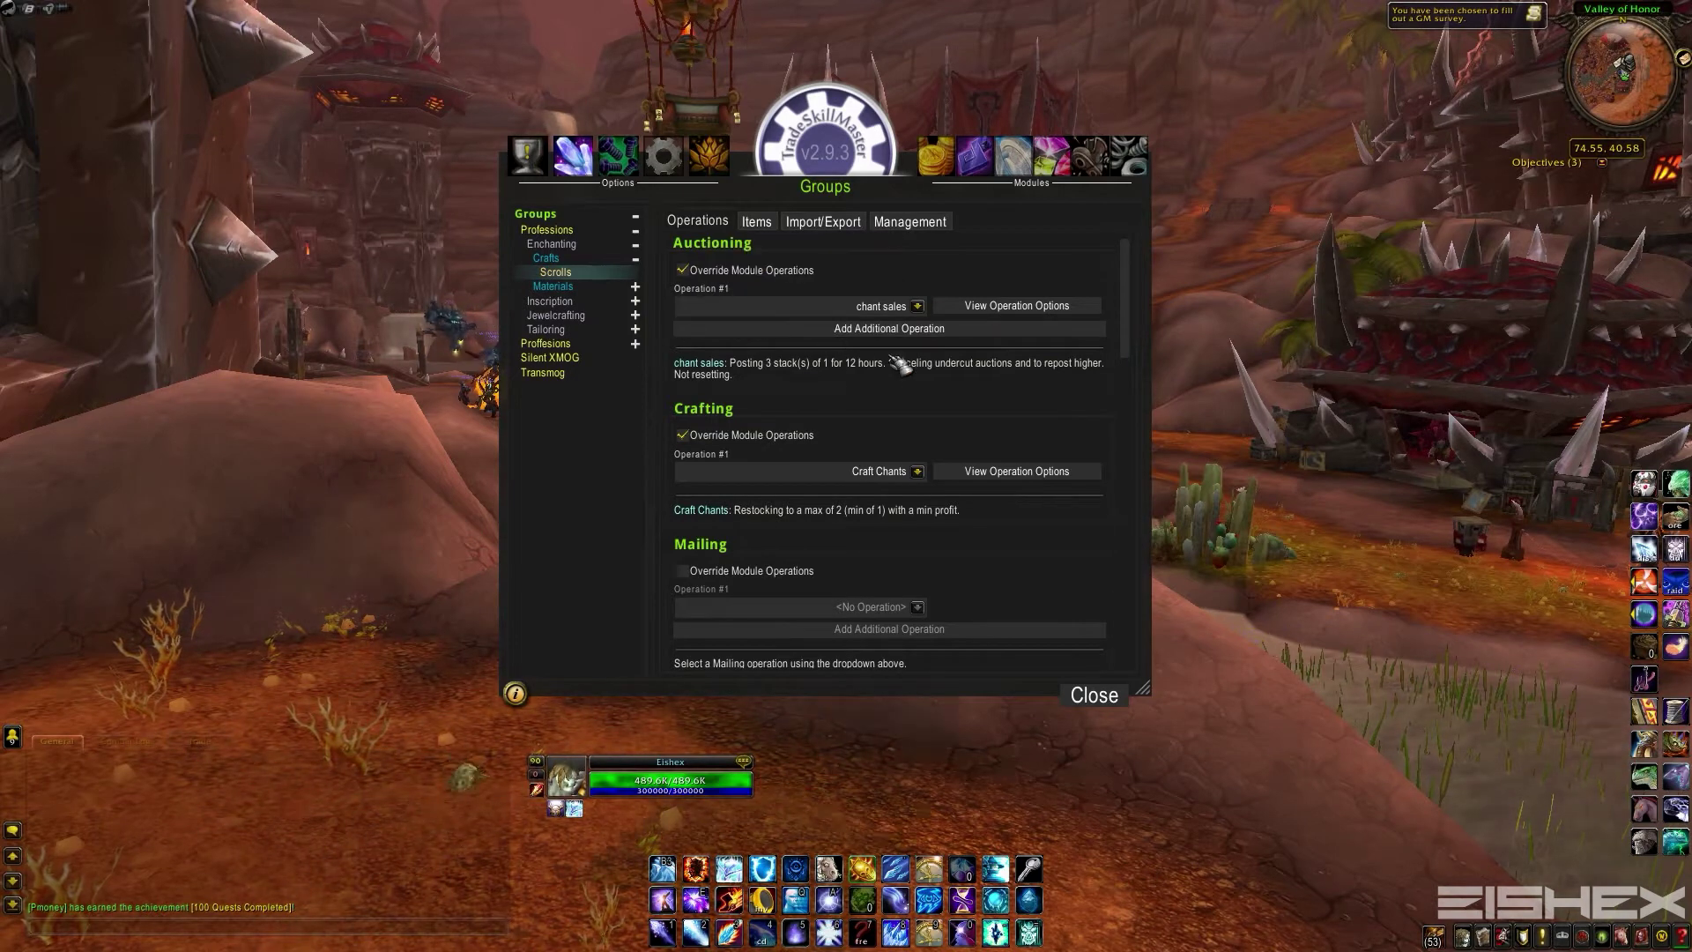
Step: Open chant sales' Post settings and keep the auction duration at 12 Hours
left_click(1000, 305)
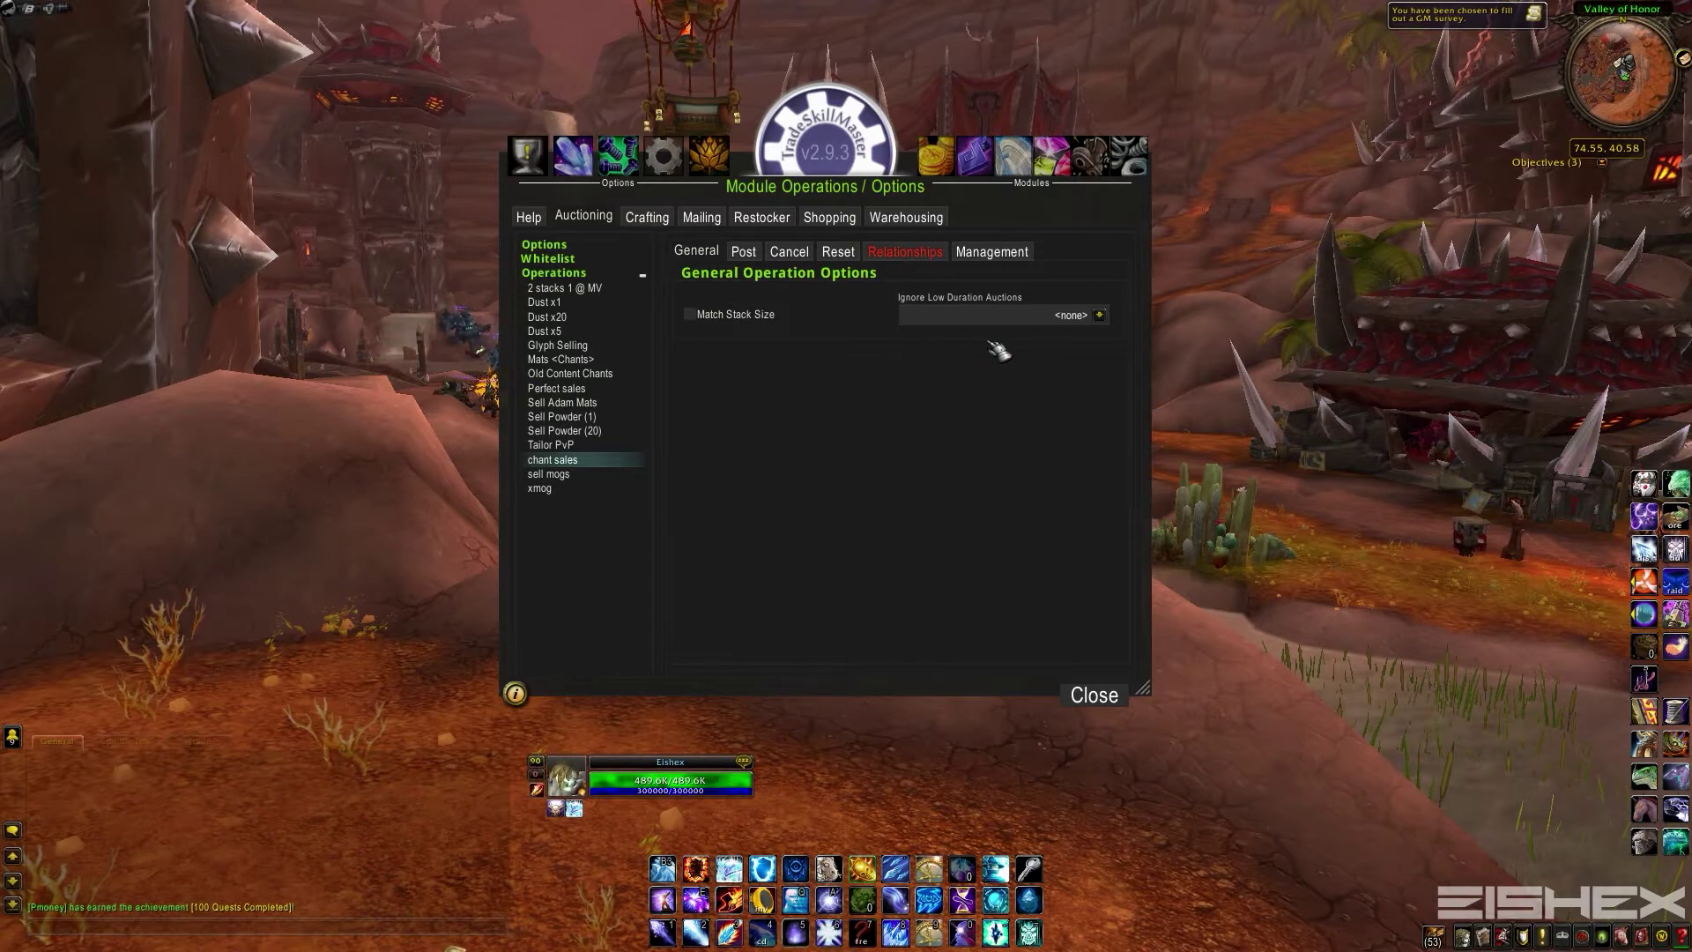
left_click(744, 251)
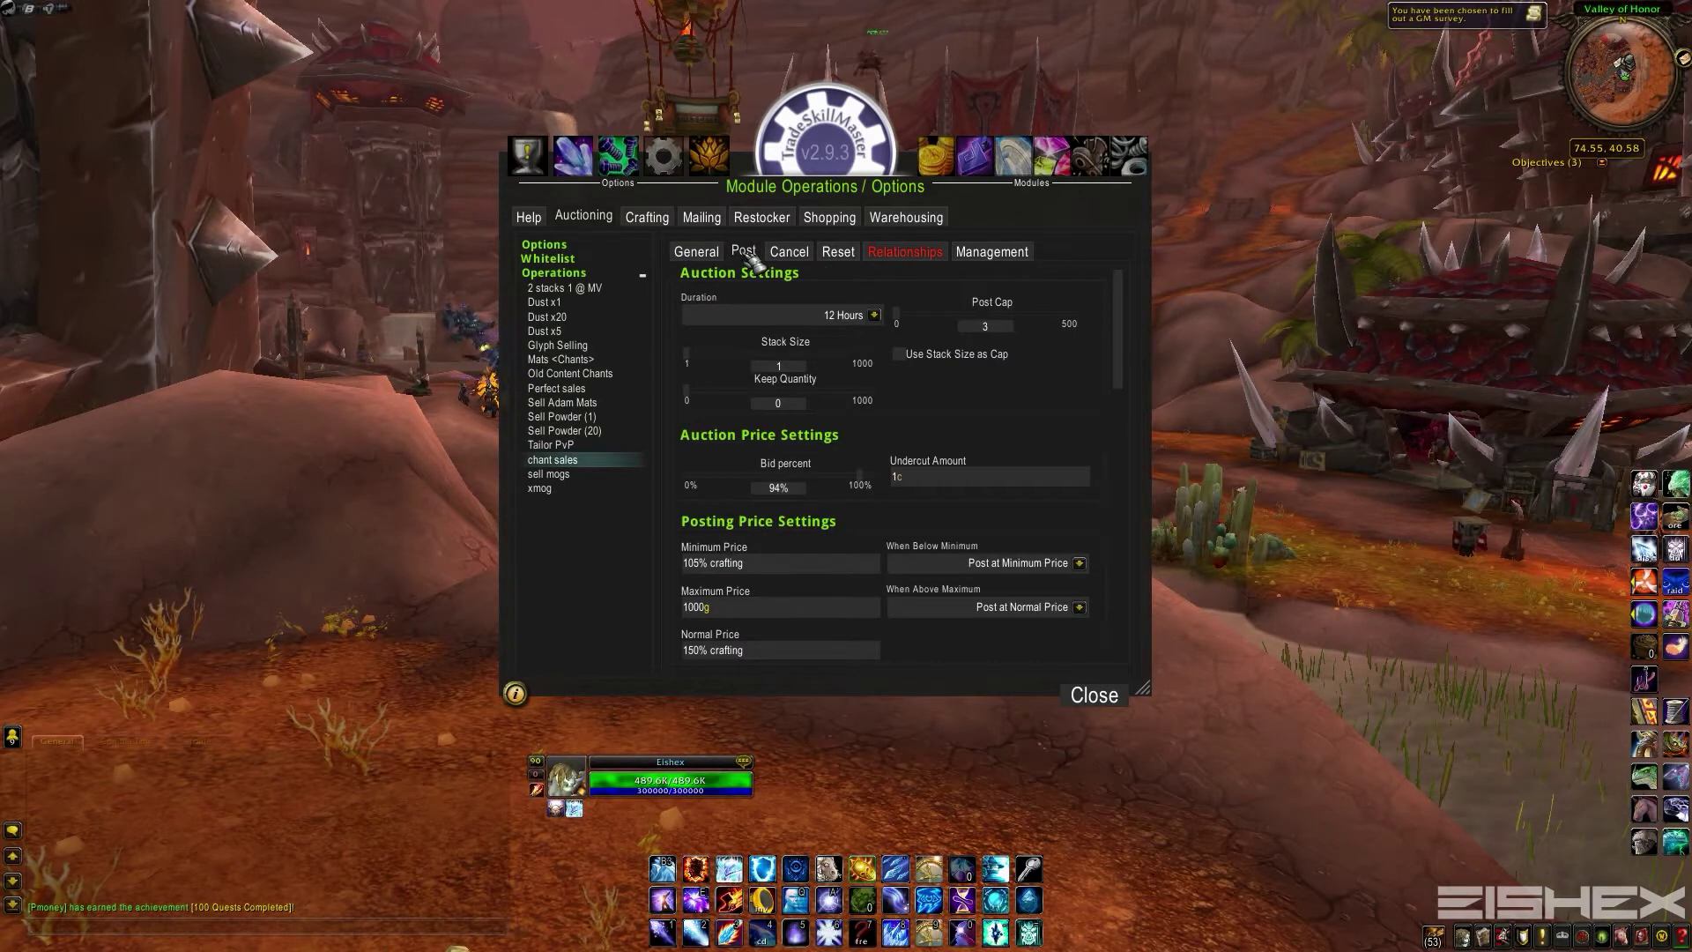
left_click(875, 315)
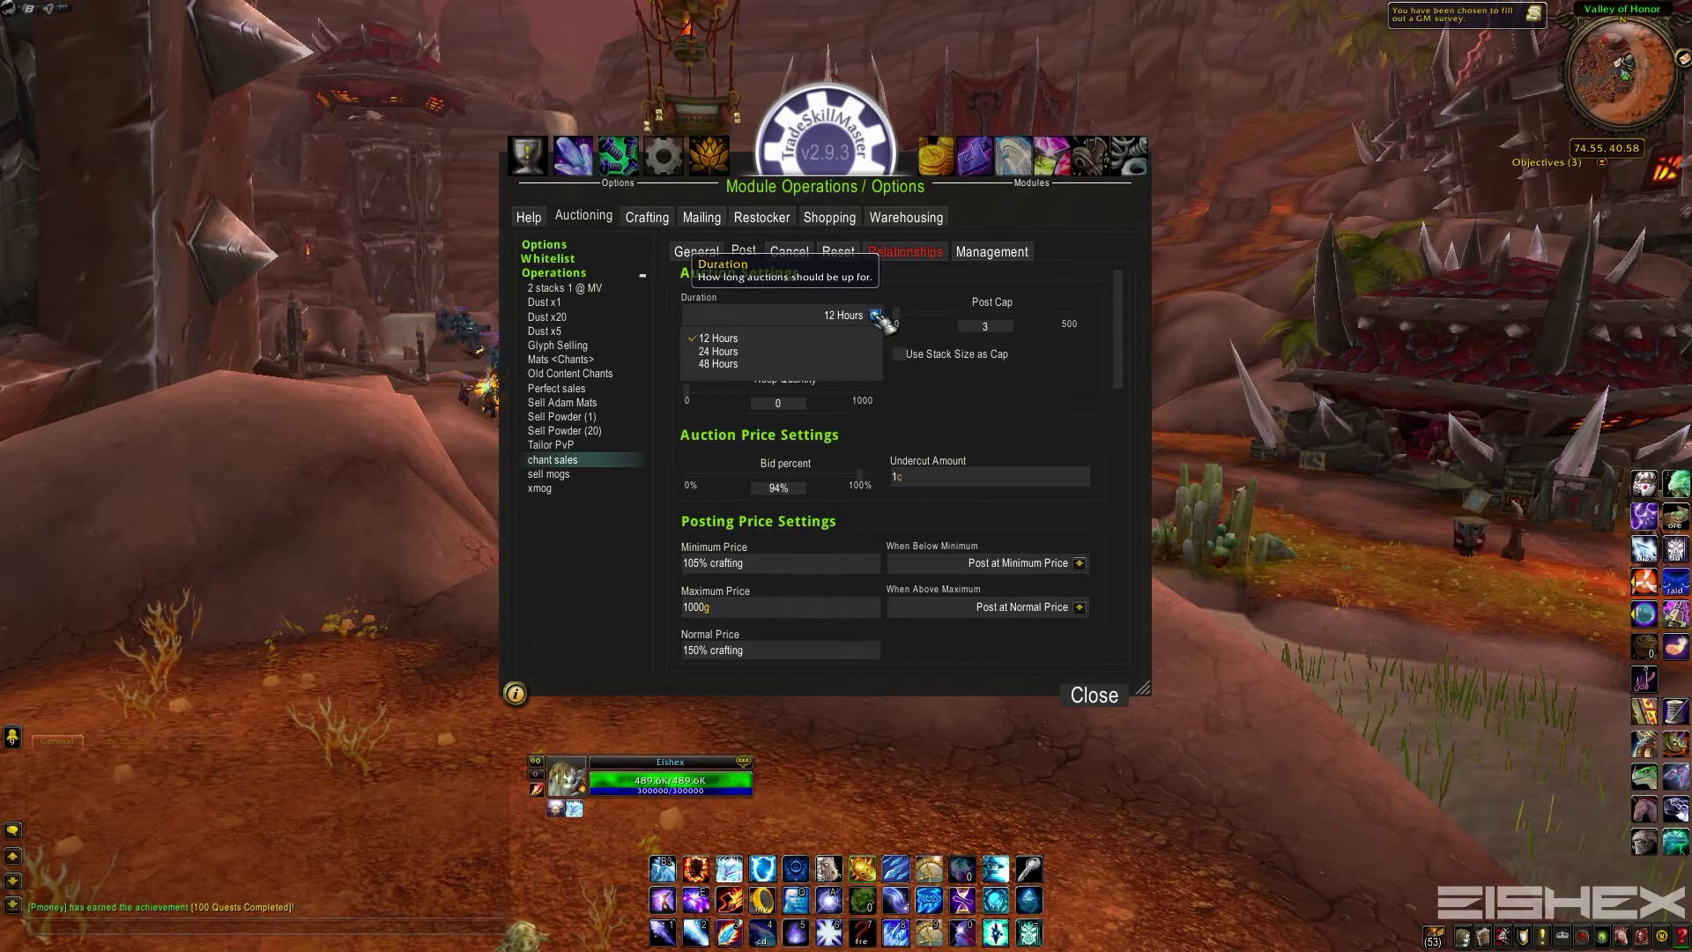
left_click(874, 315)
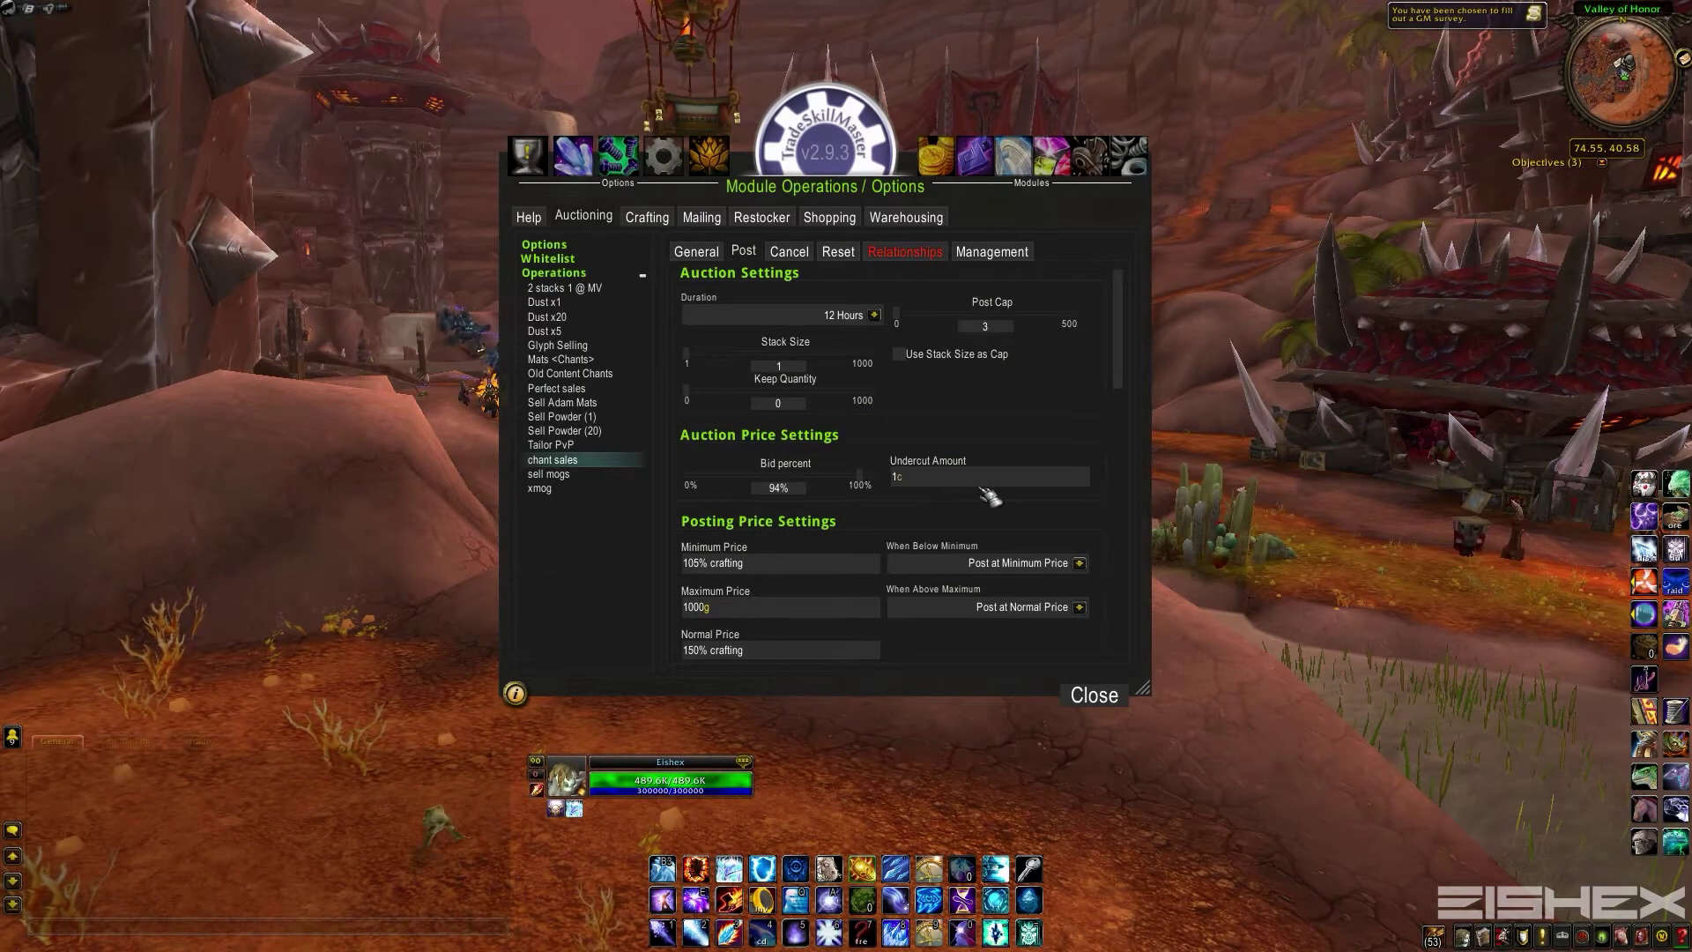
mouse_move(965, 474)
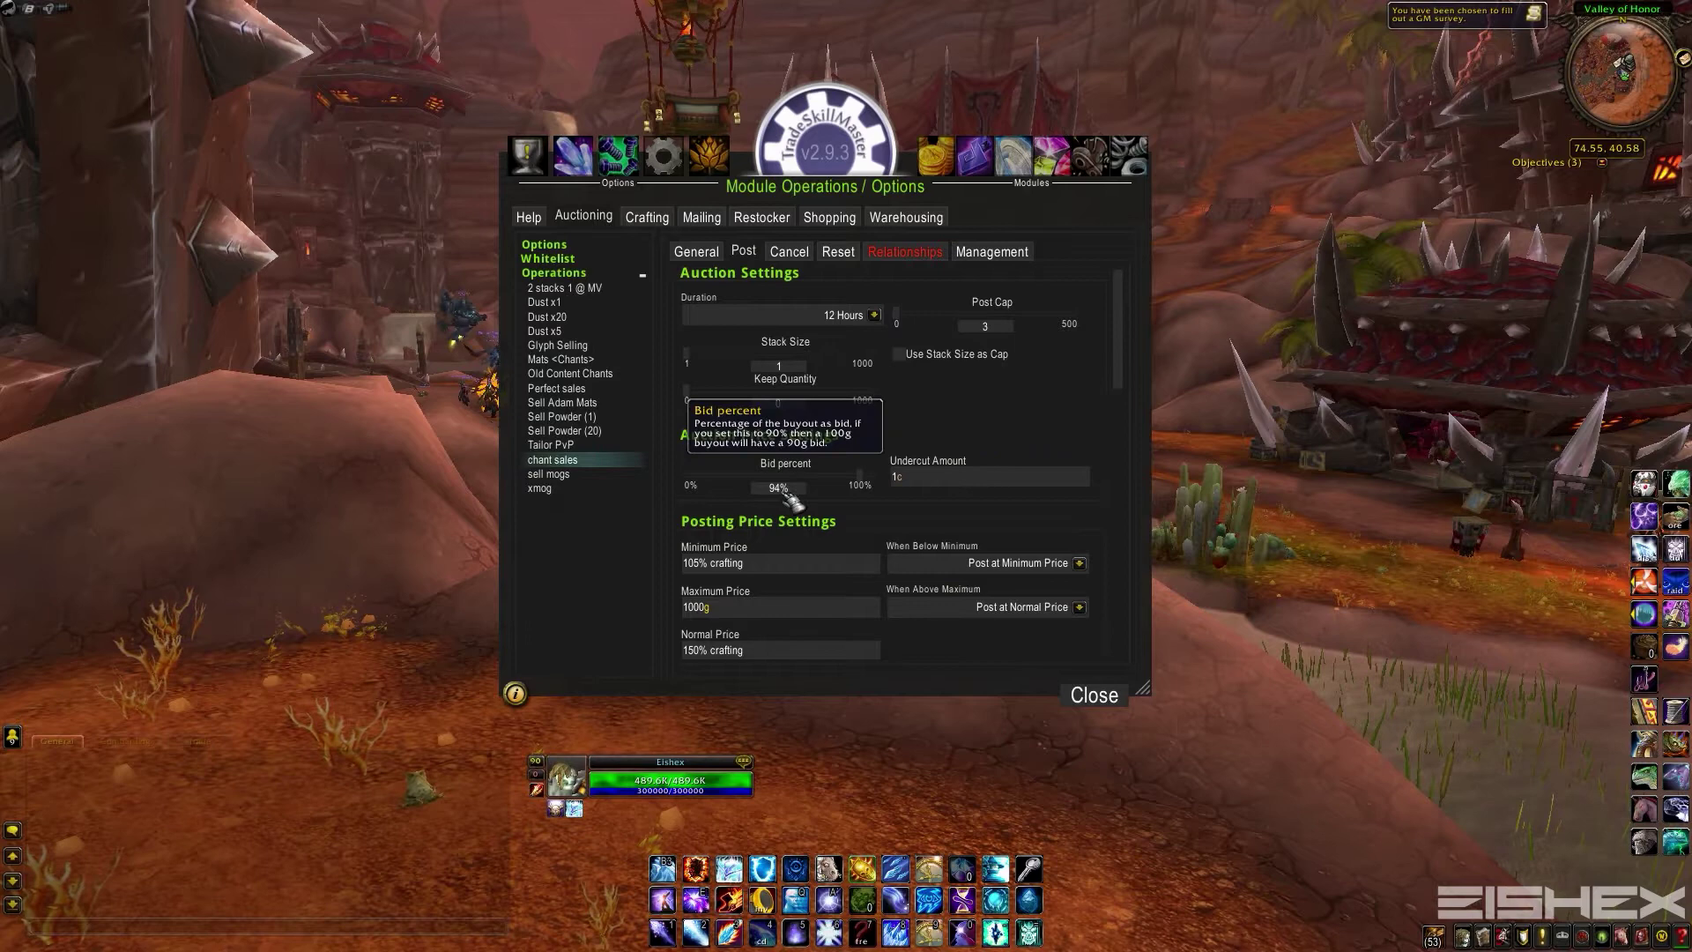
scroll(881, 423, "down", 1)
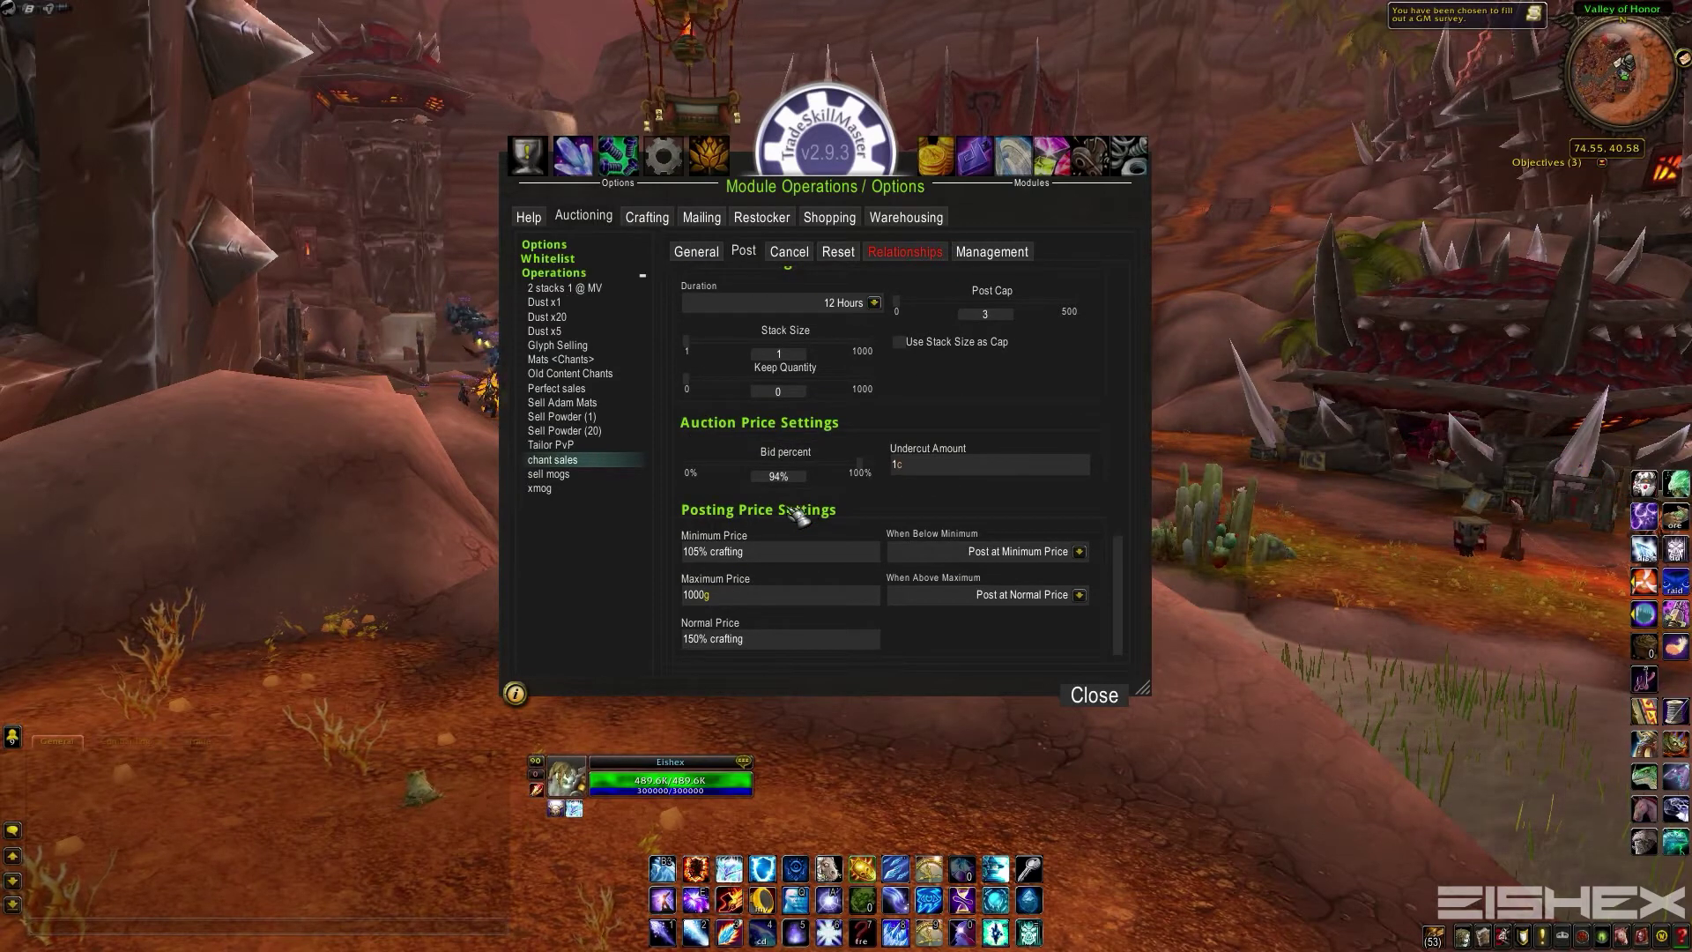
mouse_move(711, 555)
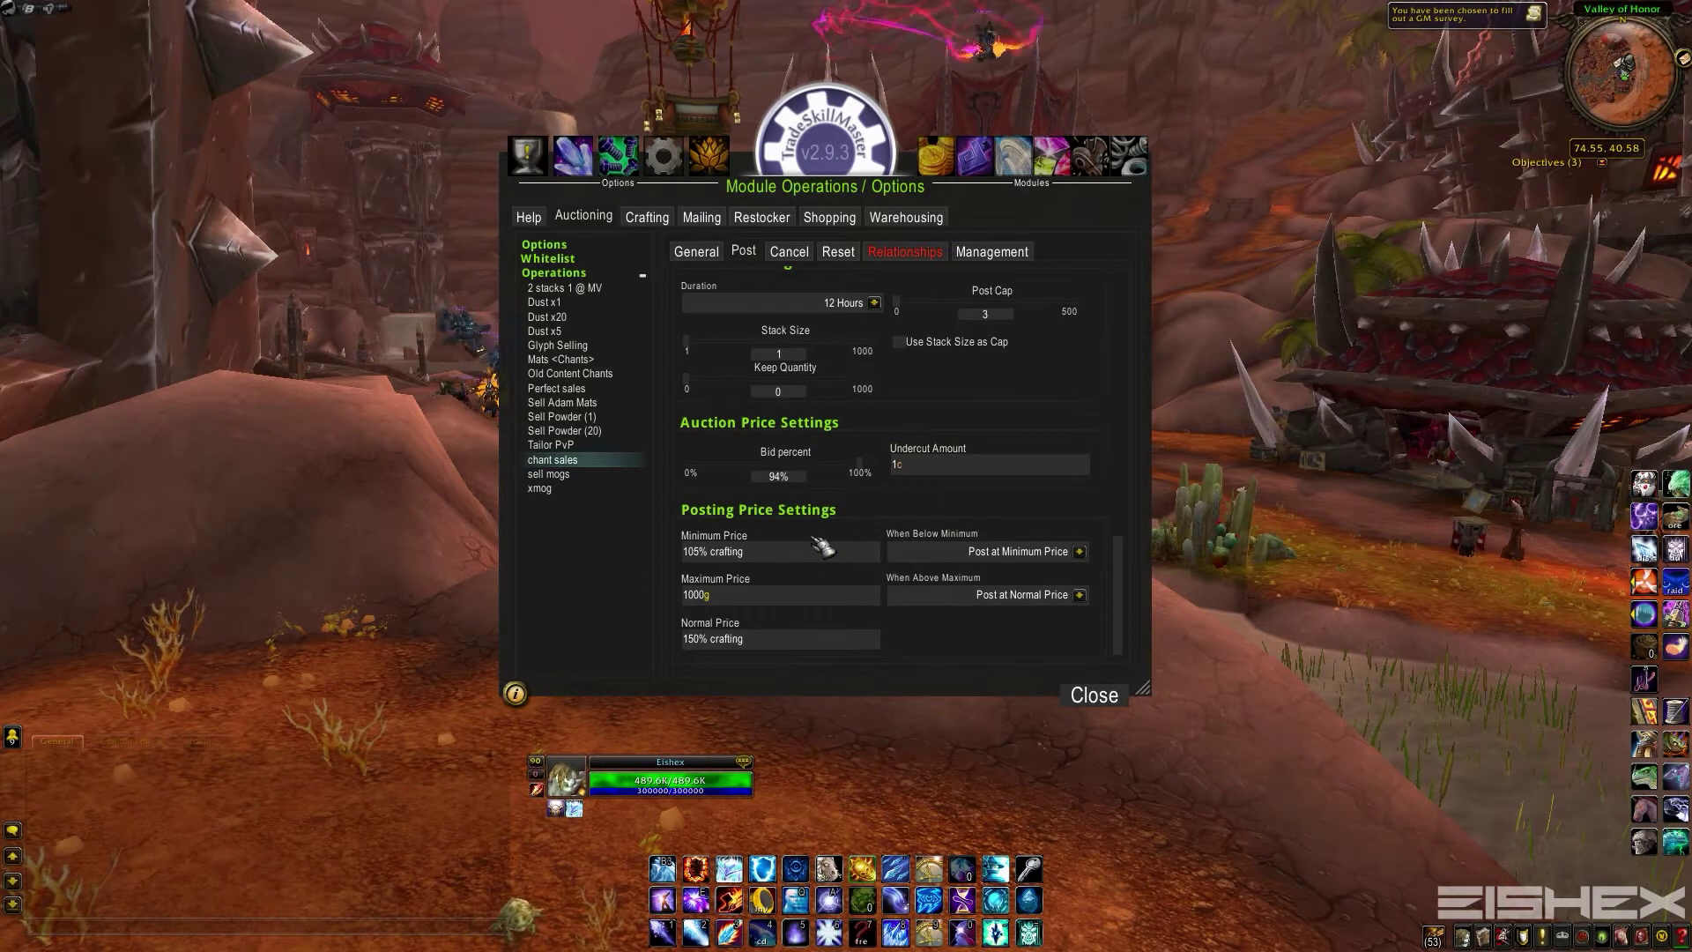
mouse_move(733, 606)
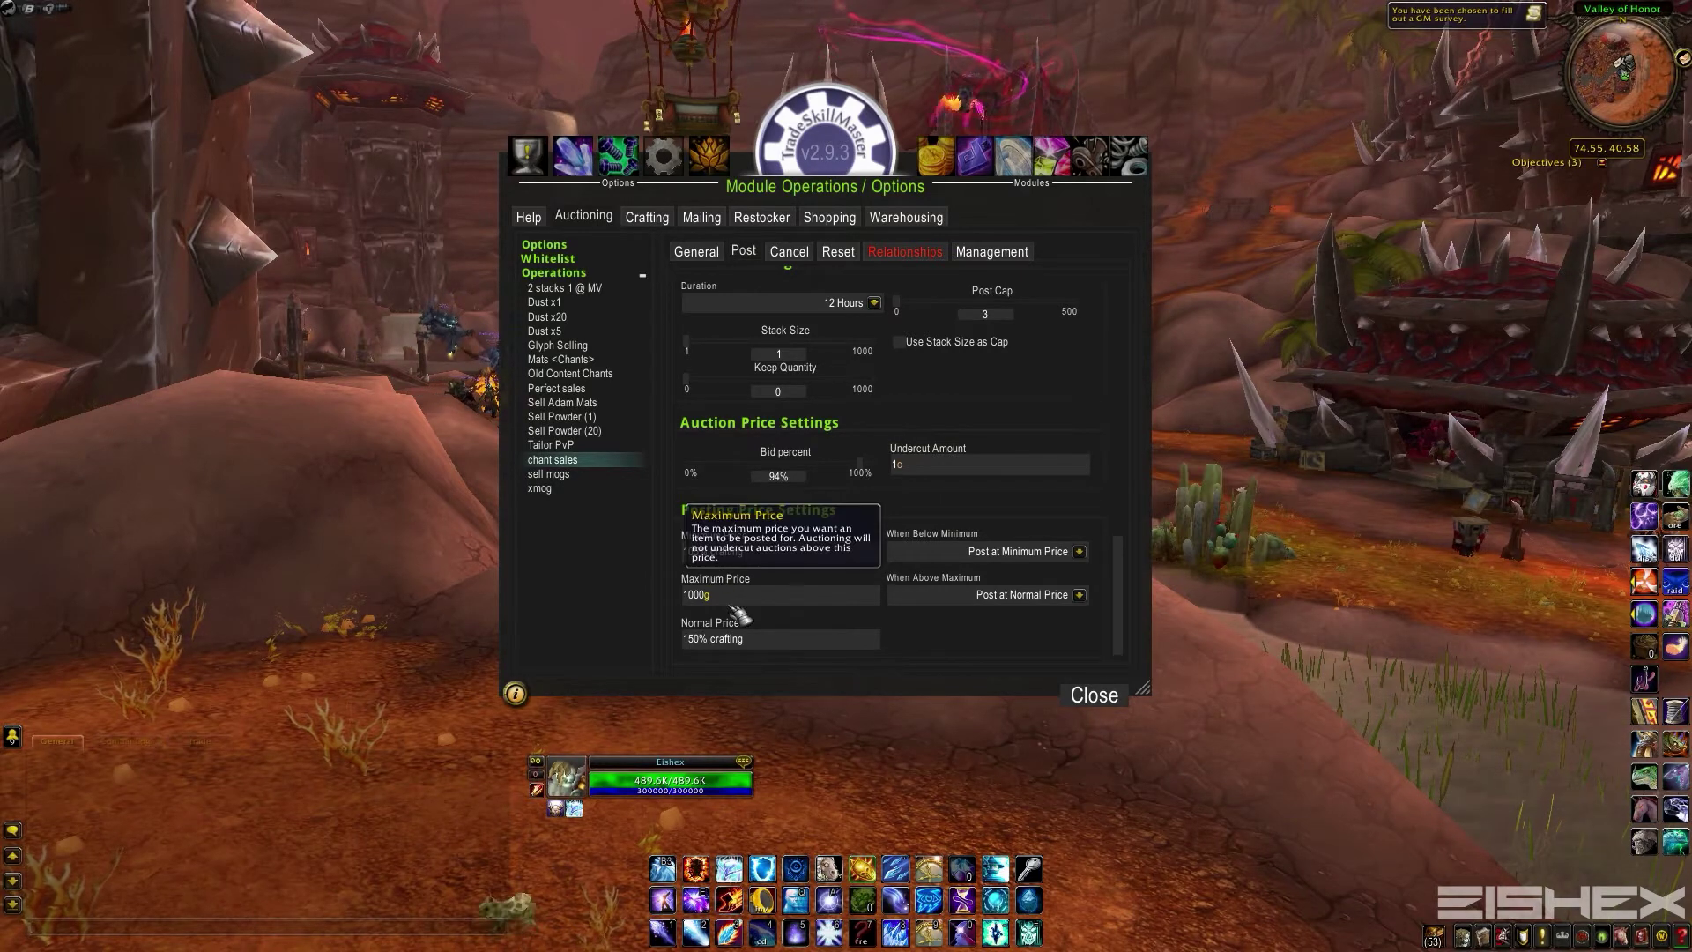
left_click(1080, 552)
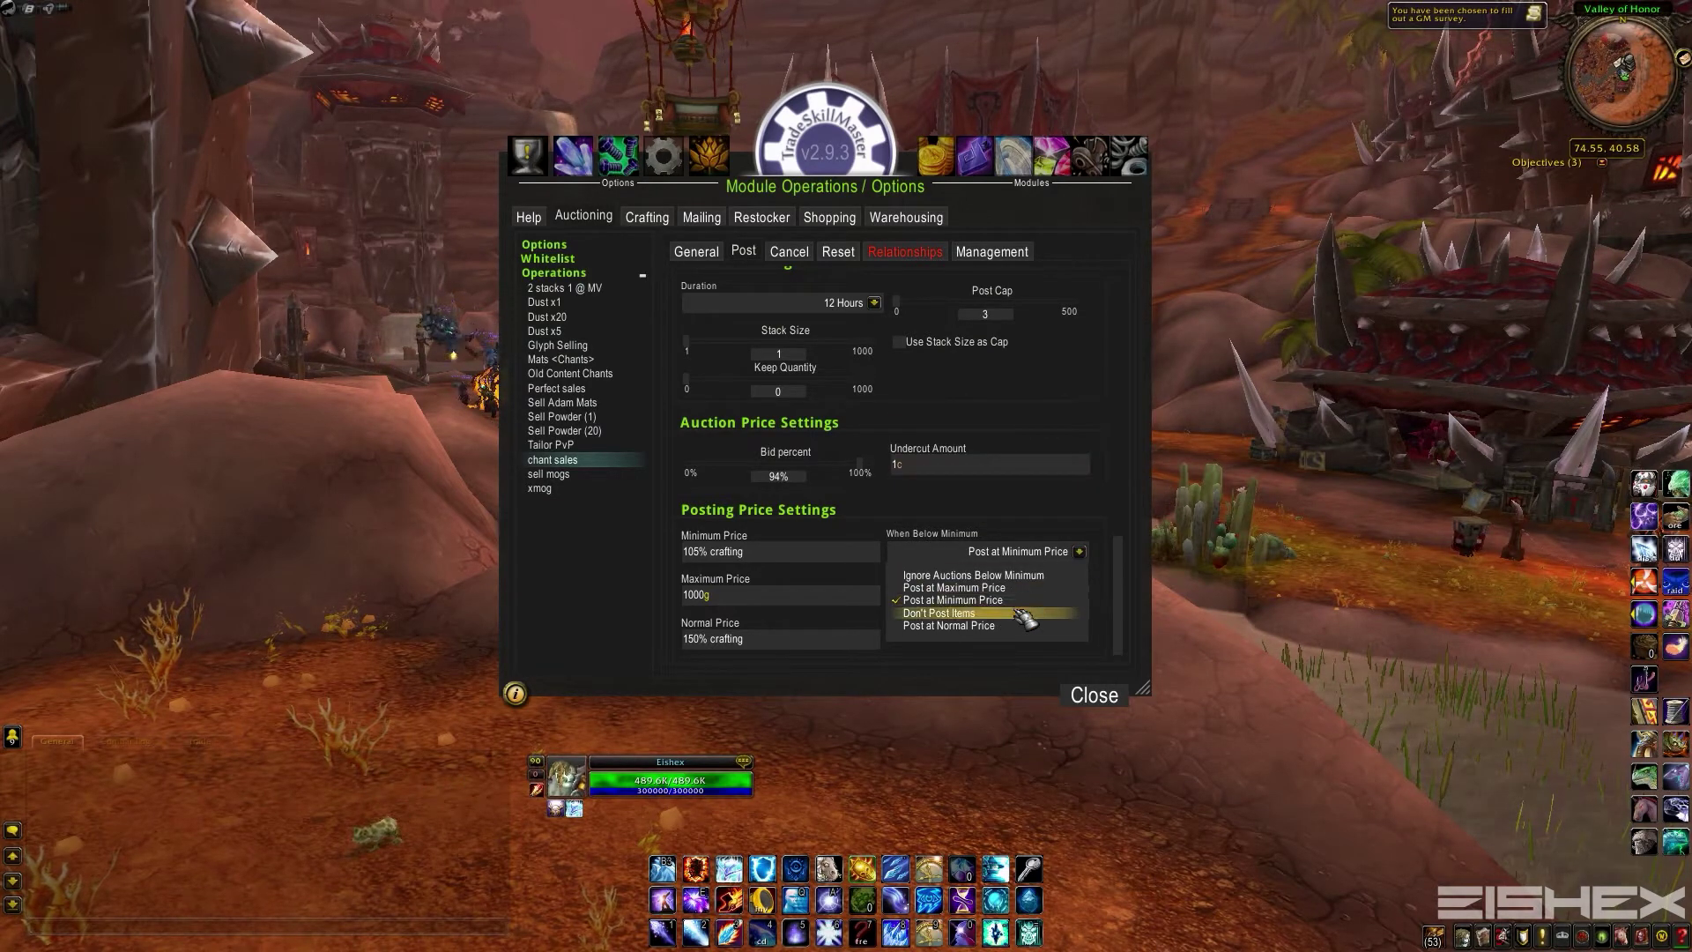
left_click(1077, 550)
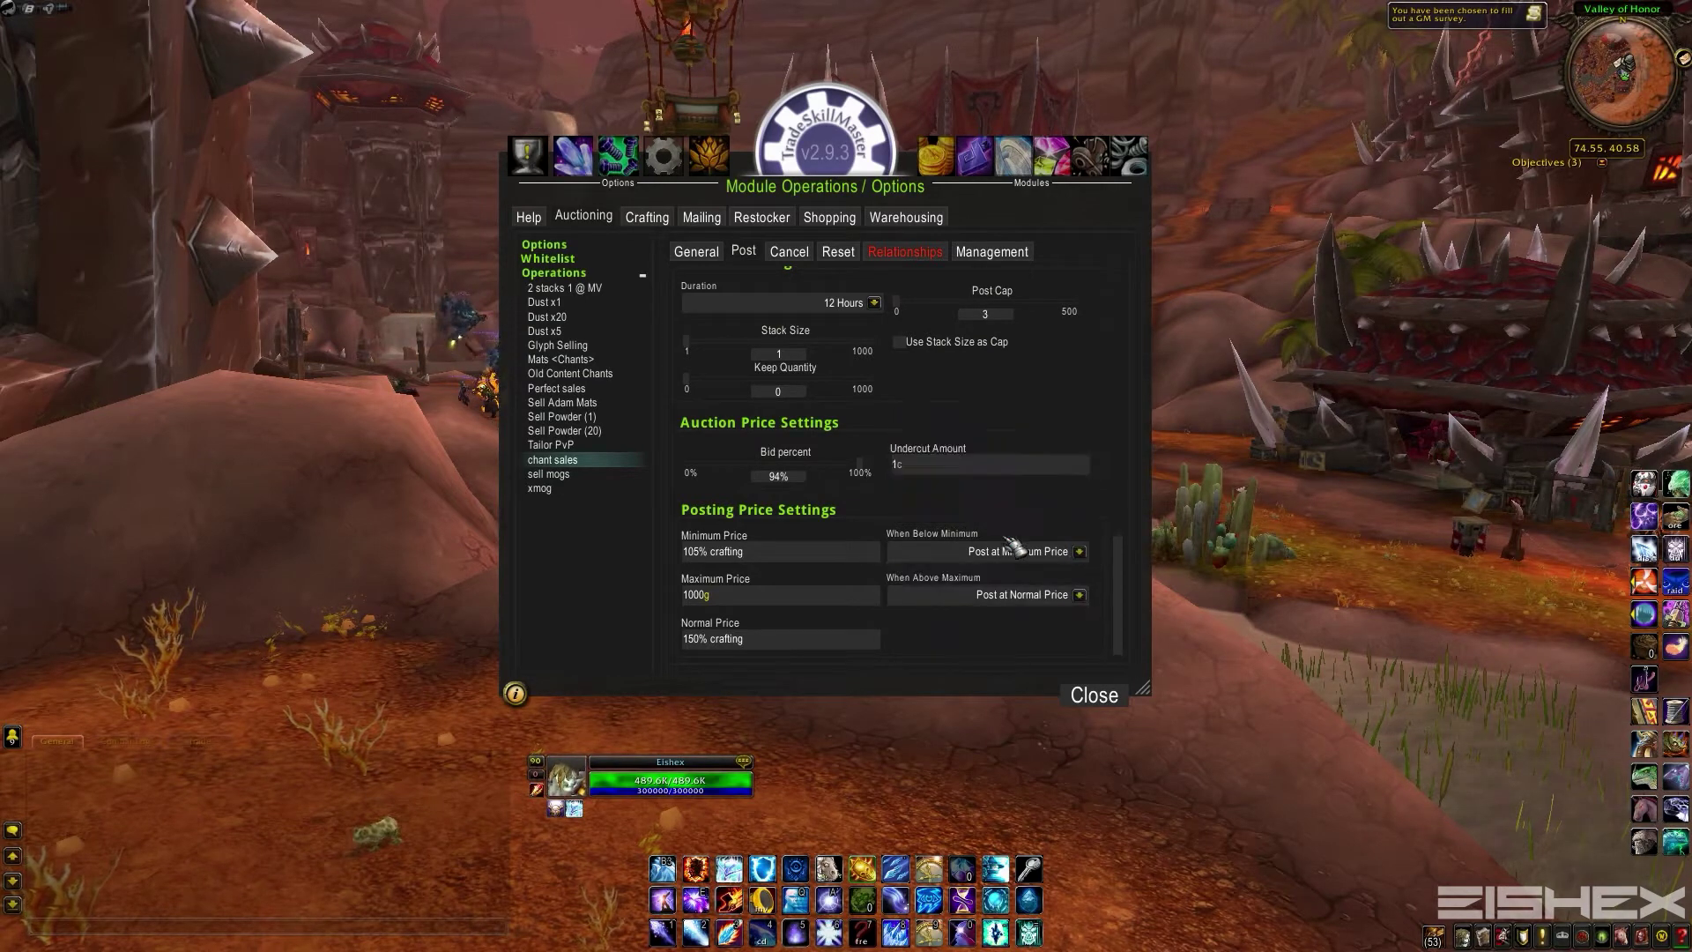
left_click(1080, 597)
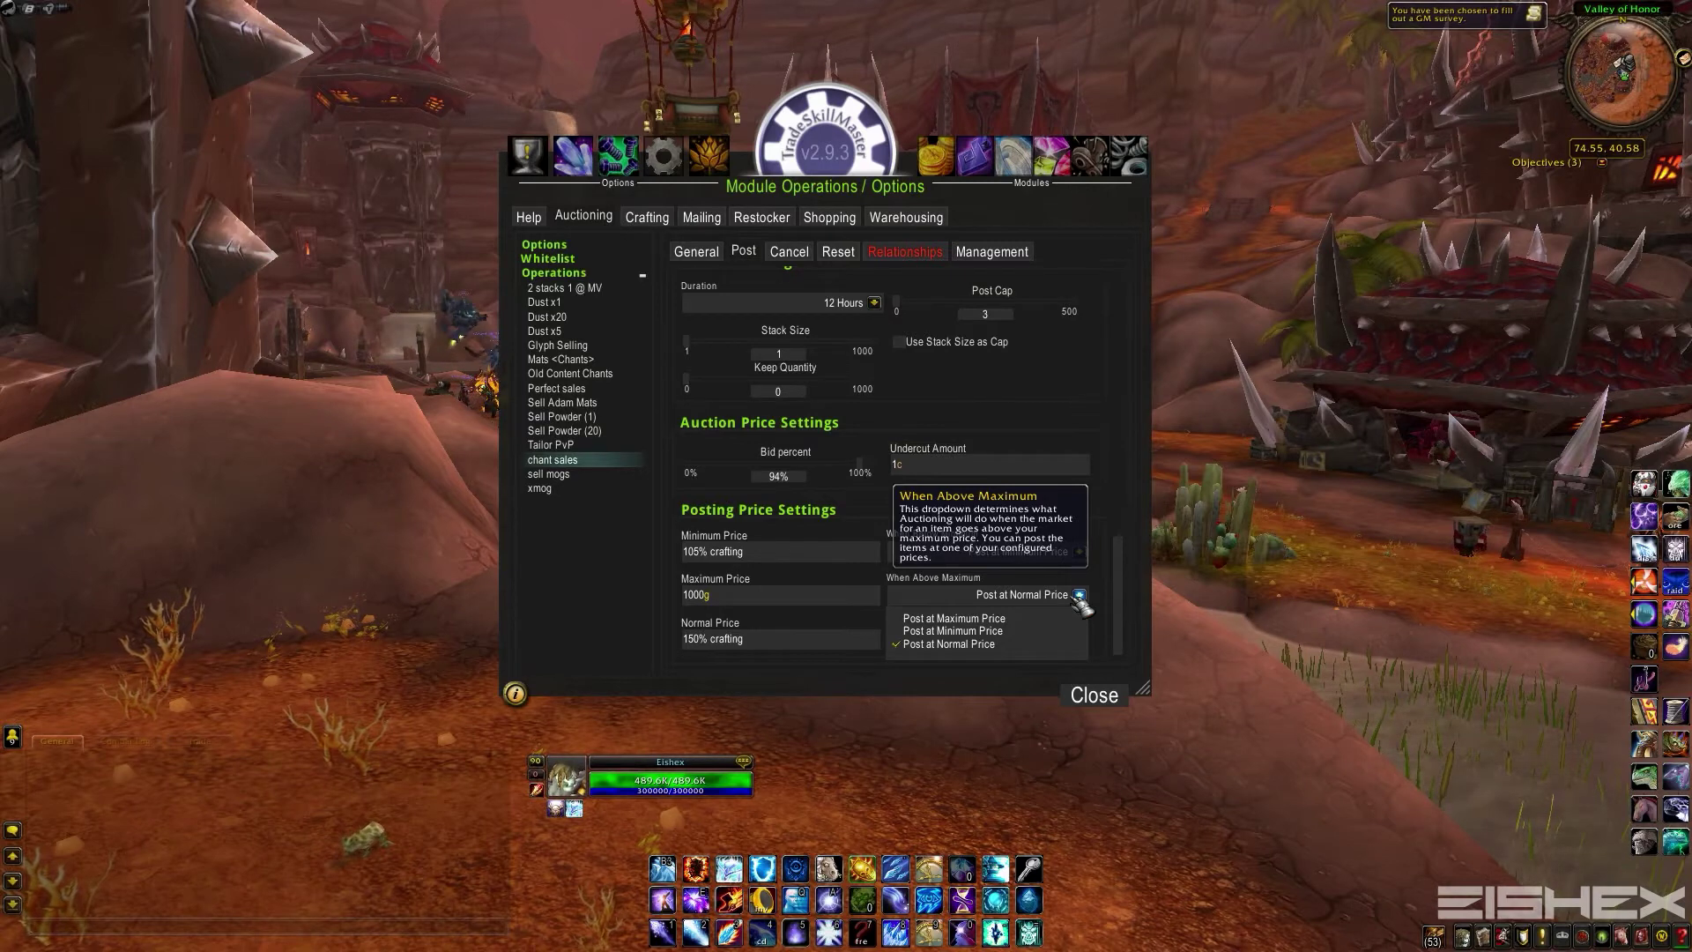
left_click(1080, 597)
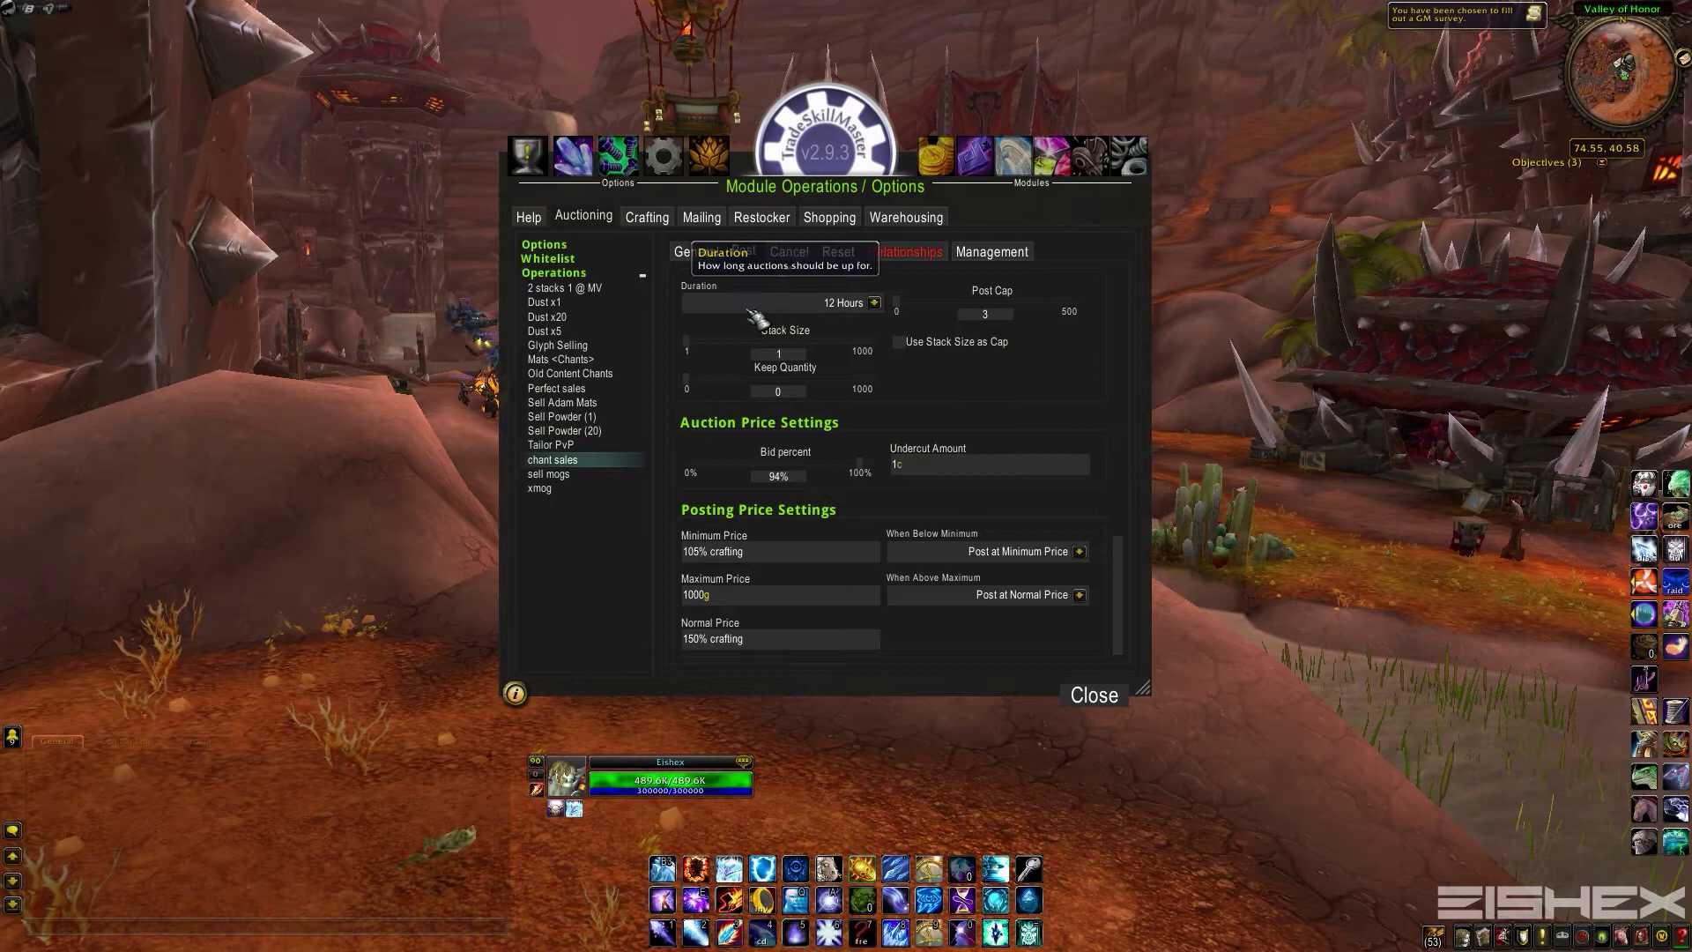
Step: Review chant sales' Cancel, Reset, Relationships and Management settings, including its applied groups
left_click(789, 252)
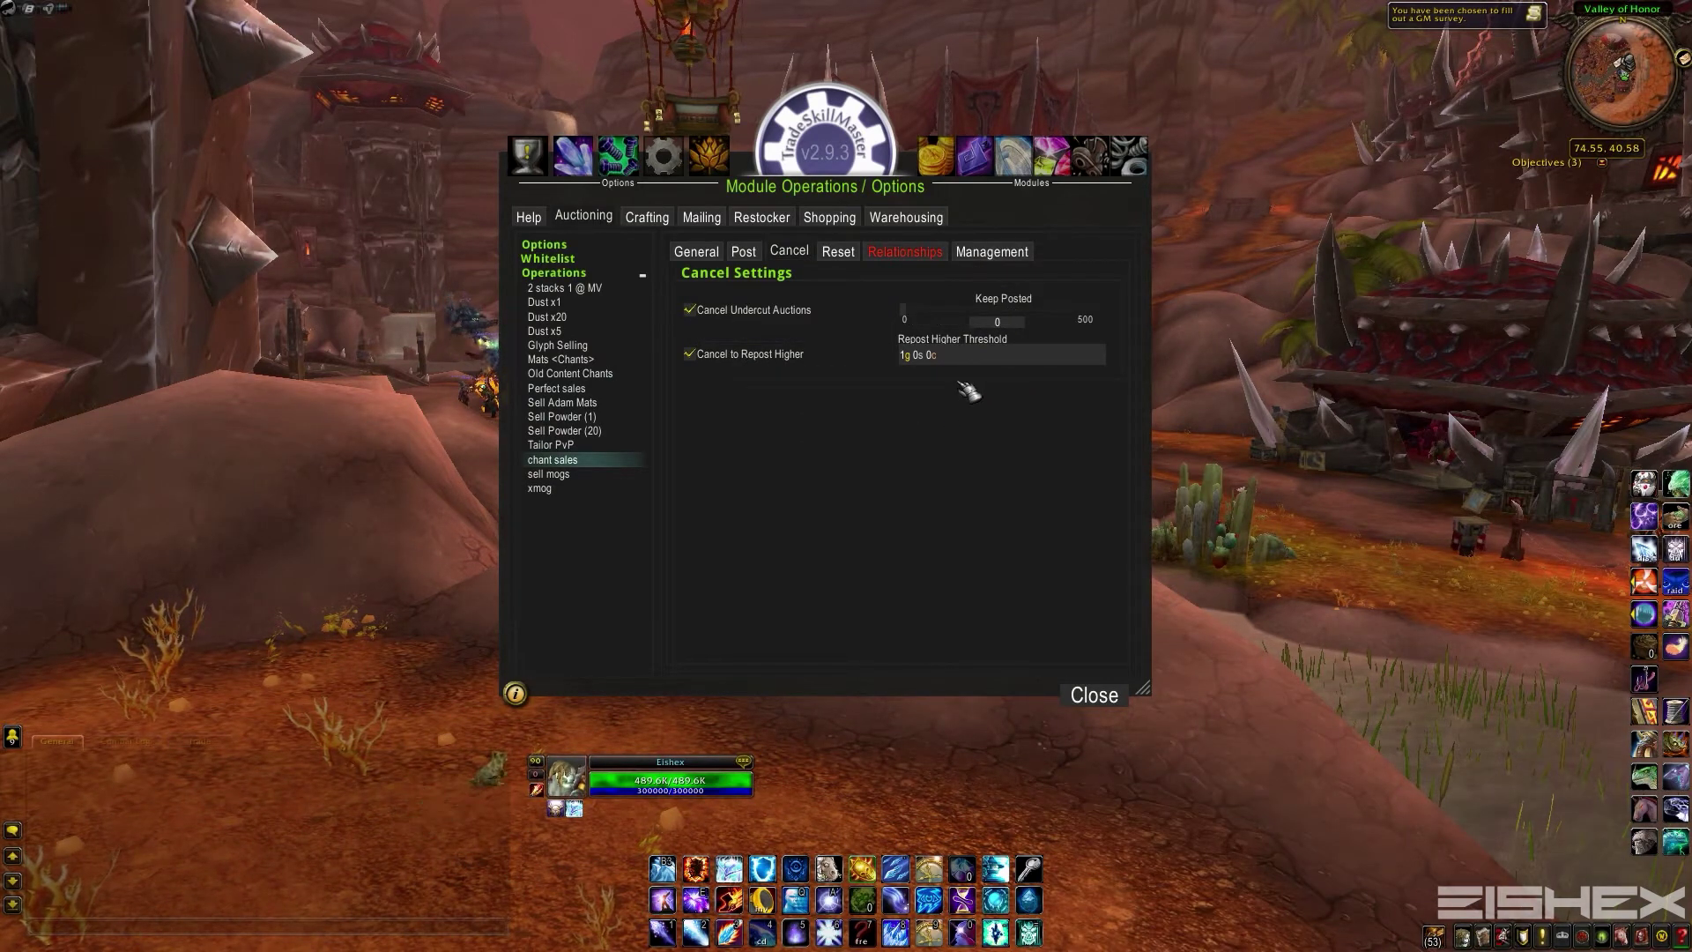
left_click(838, 253)
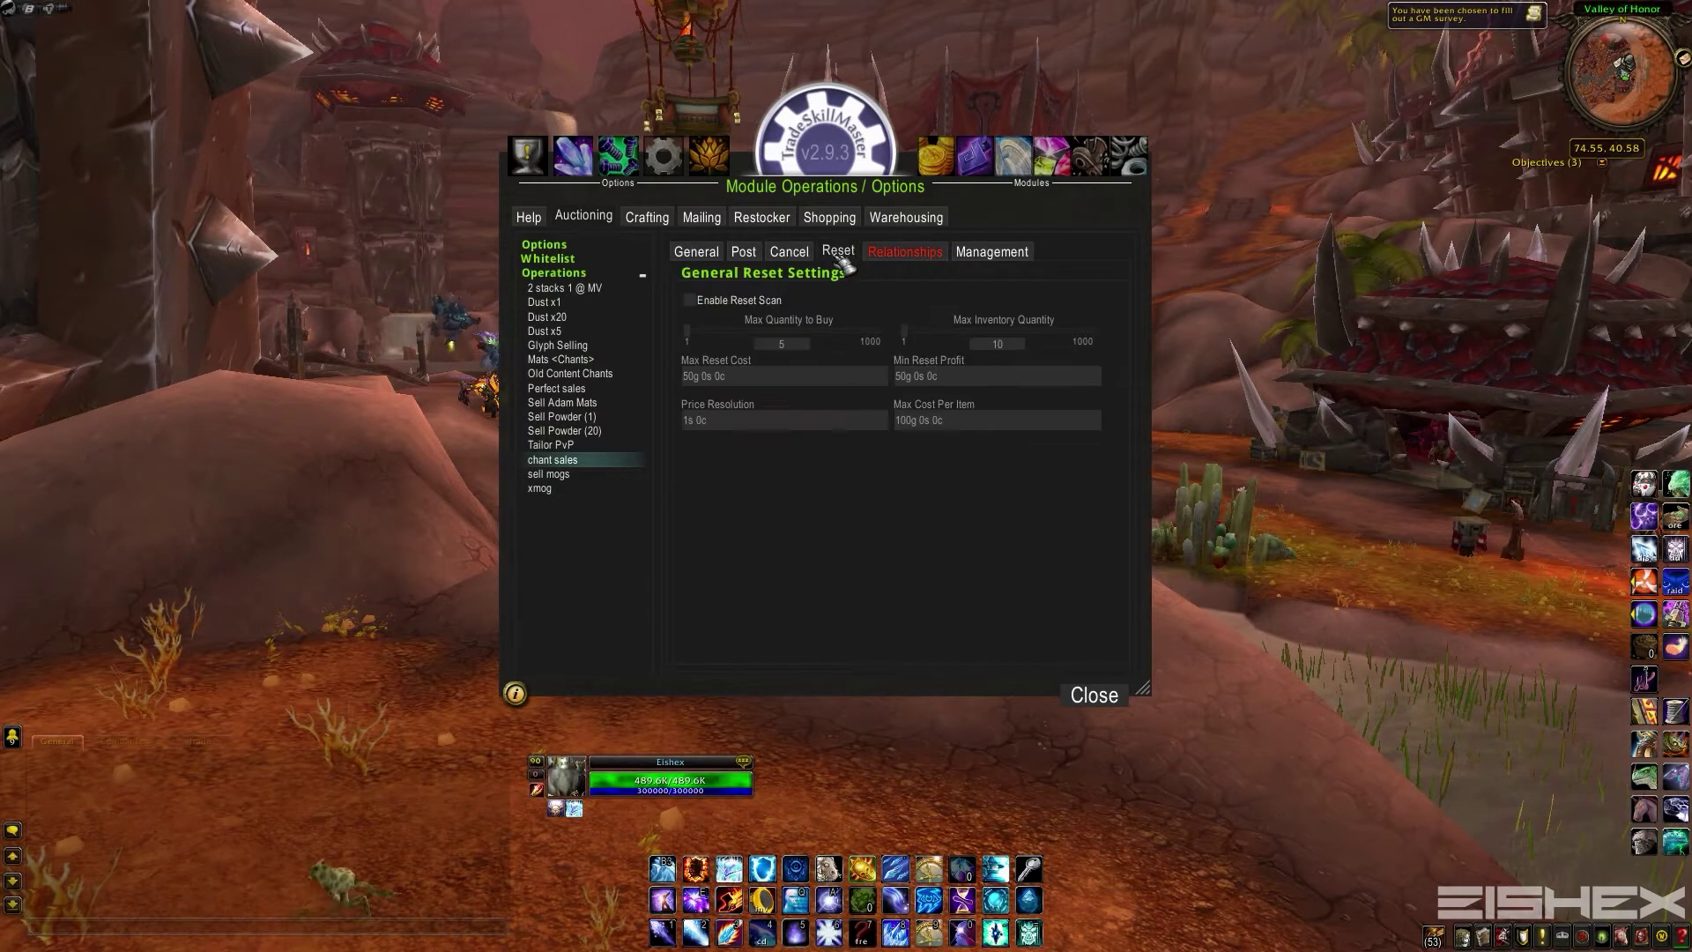
left_click(907, 252)
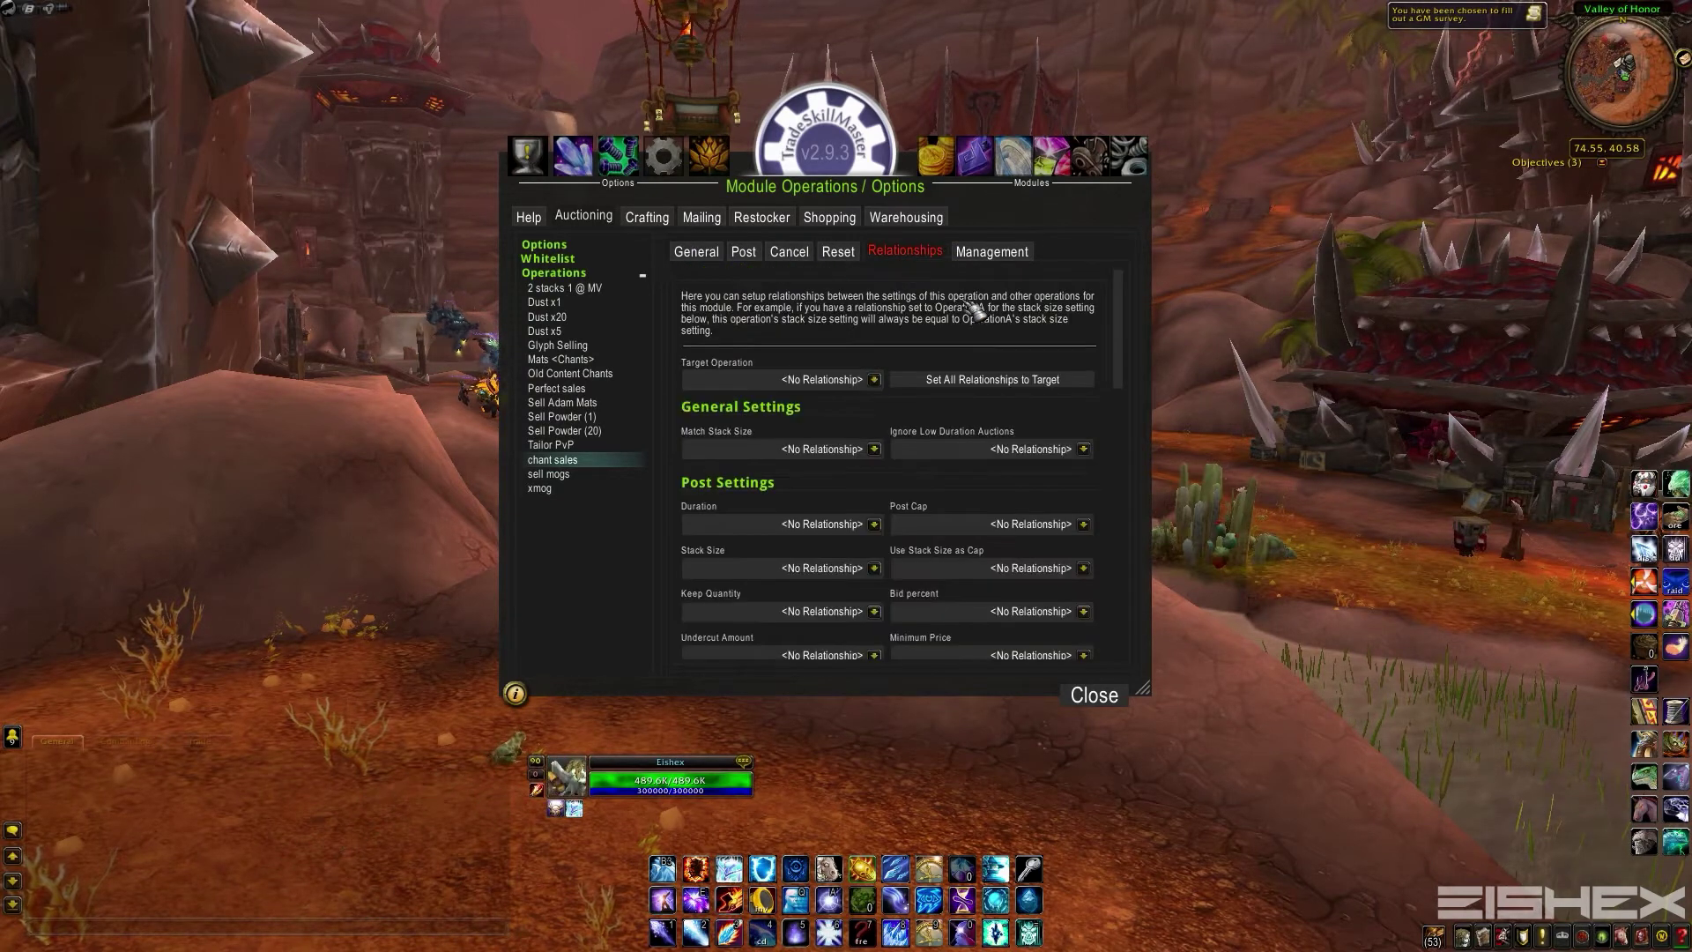
left_click(987, 256)
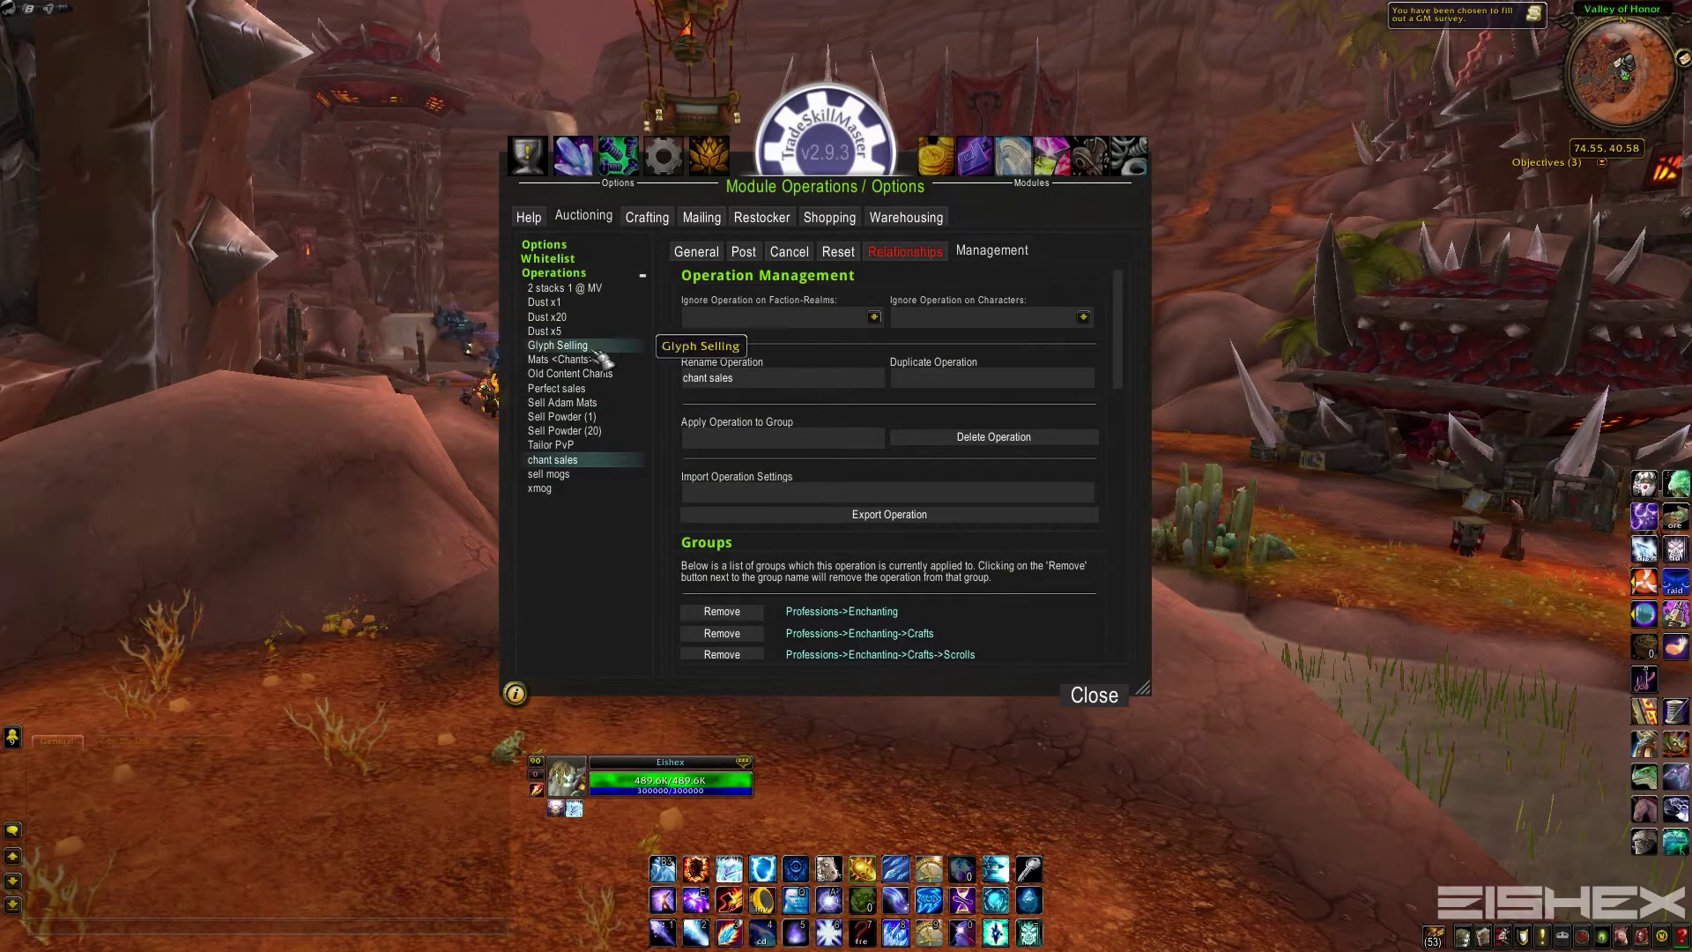
Step: From the Scrolls group's operations, open Craft Chants' settings (restock 1 to 2)
left_click(581, 163)
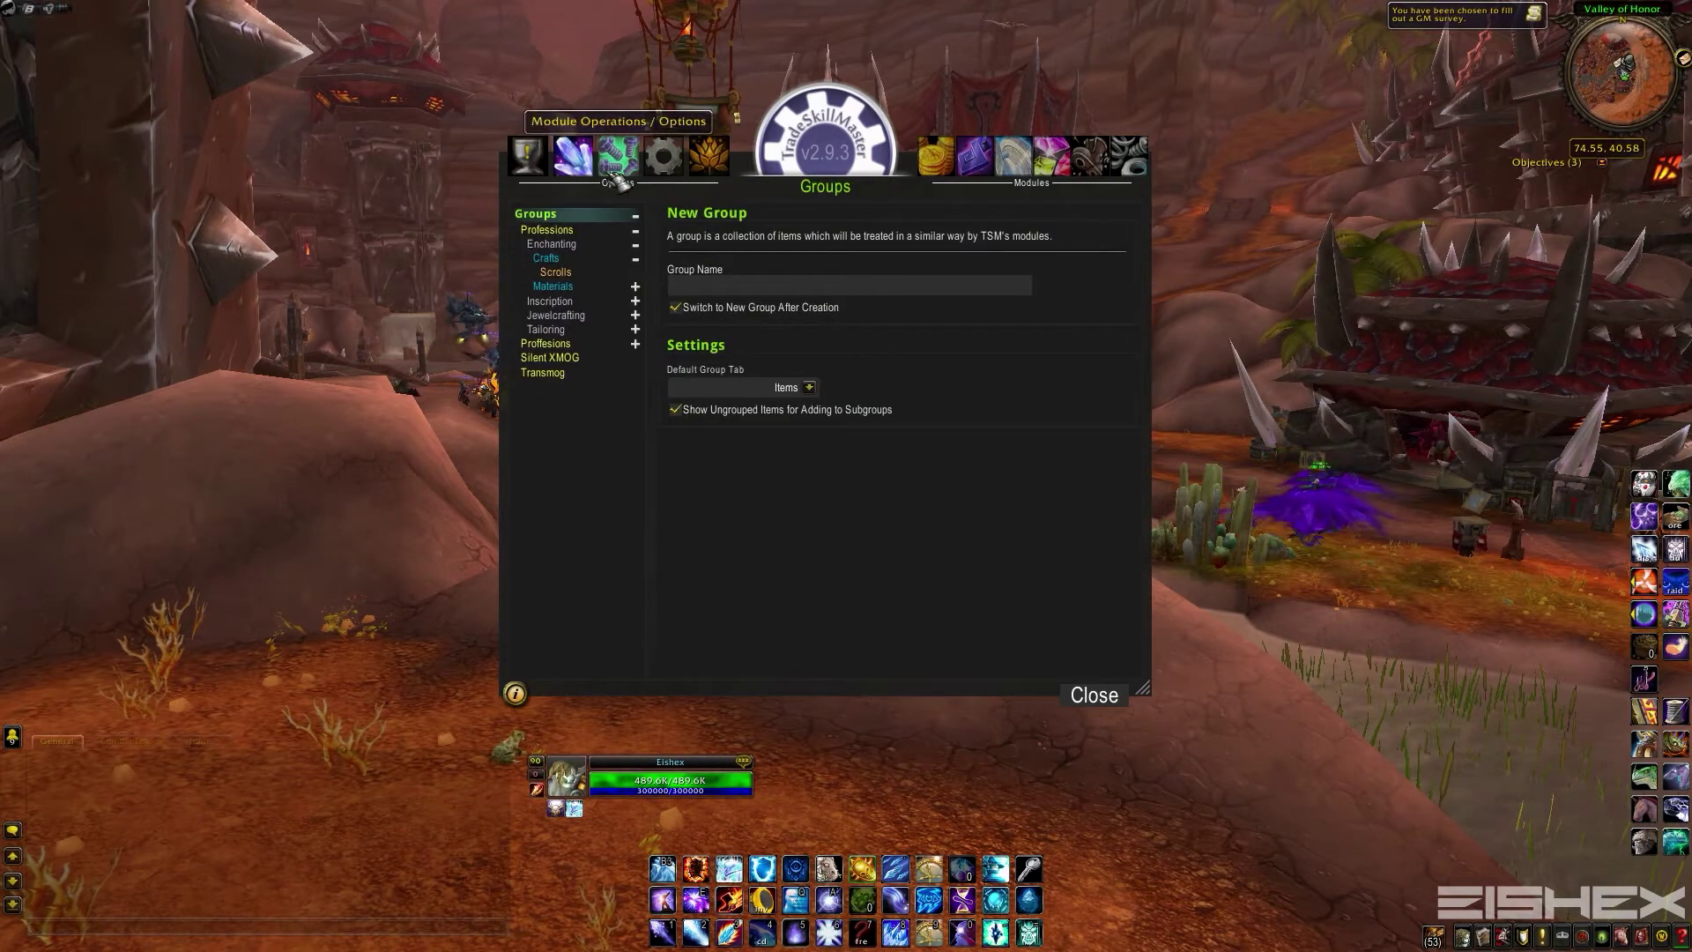
left_click(555, 272)
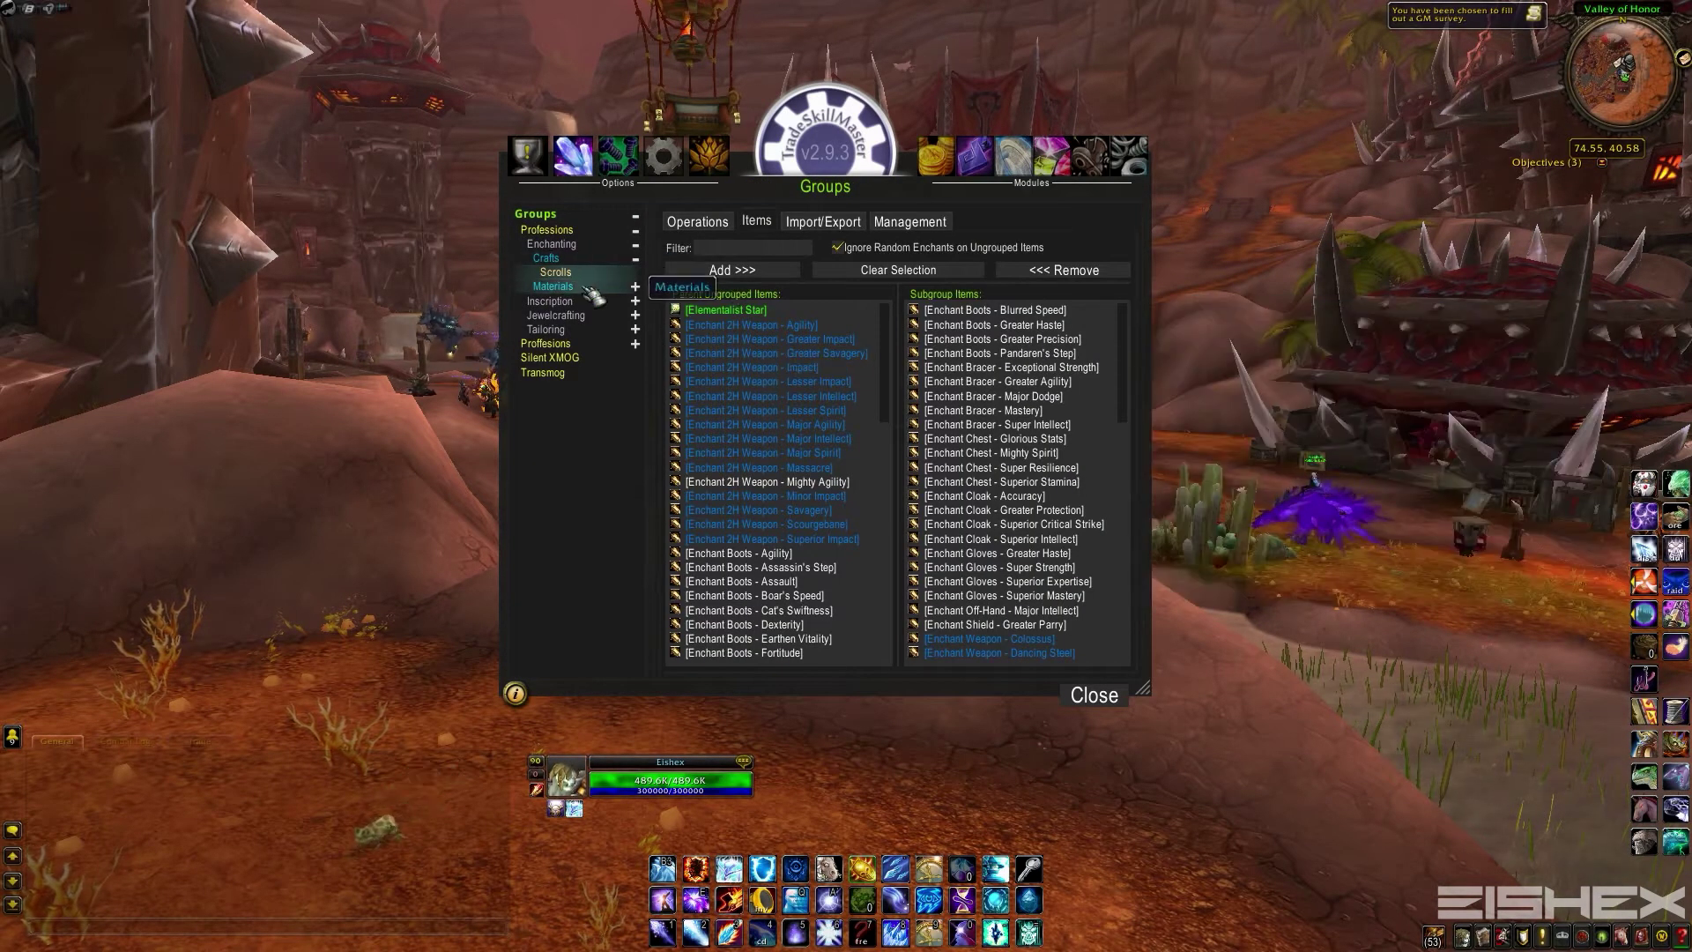
left_click(697, 223)
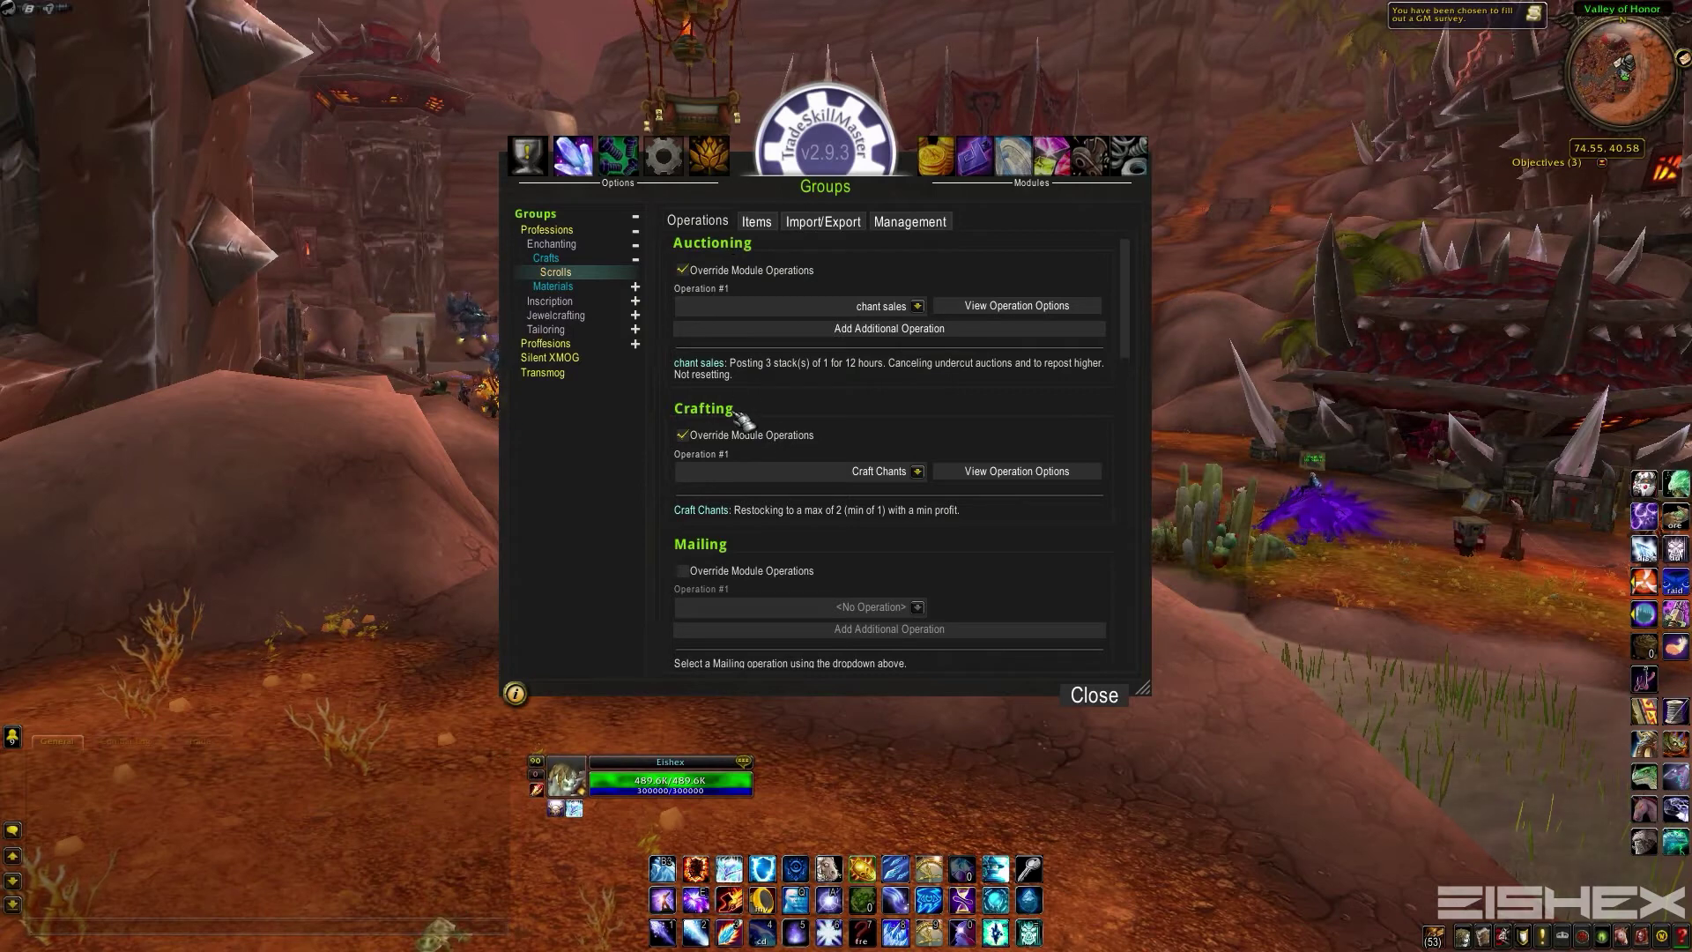
left_click(969, 476)
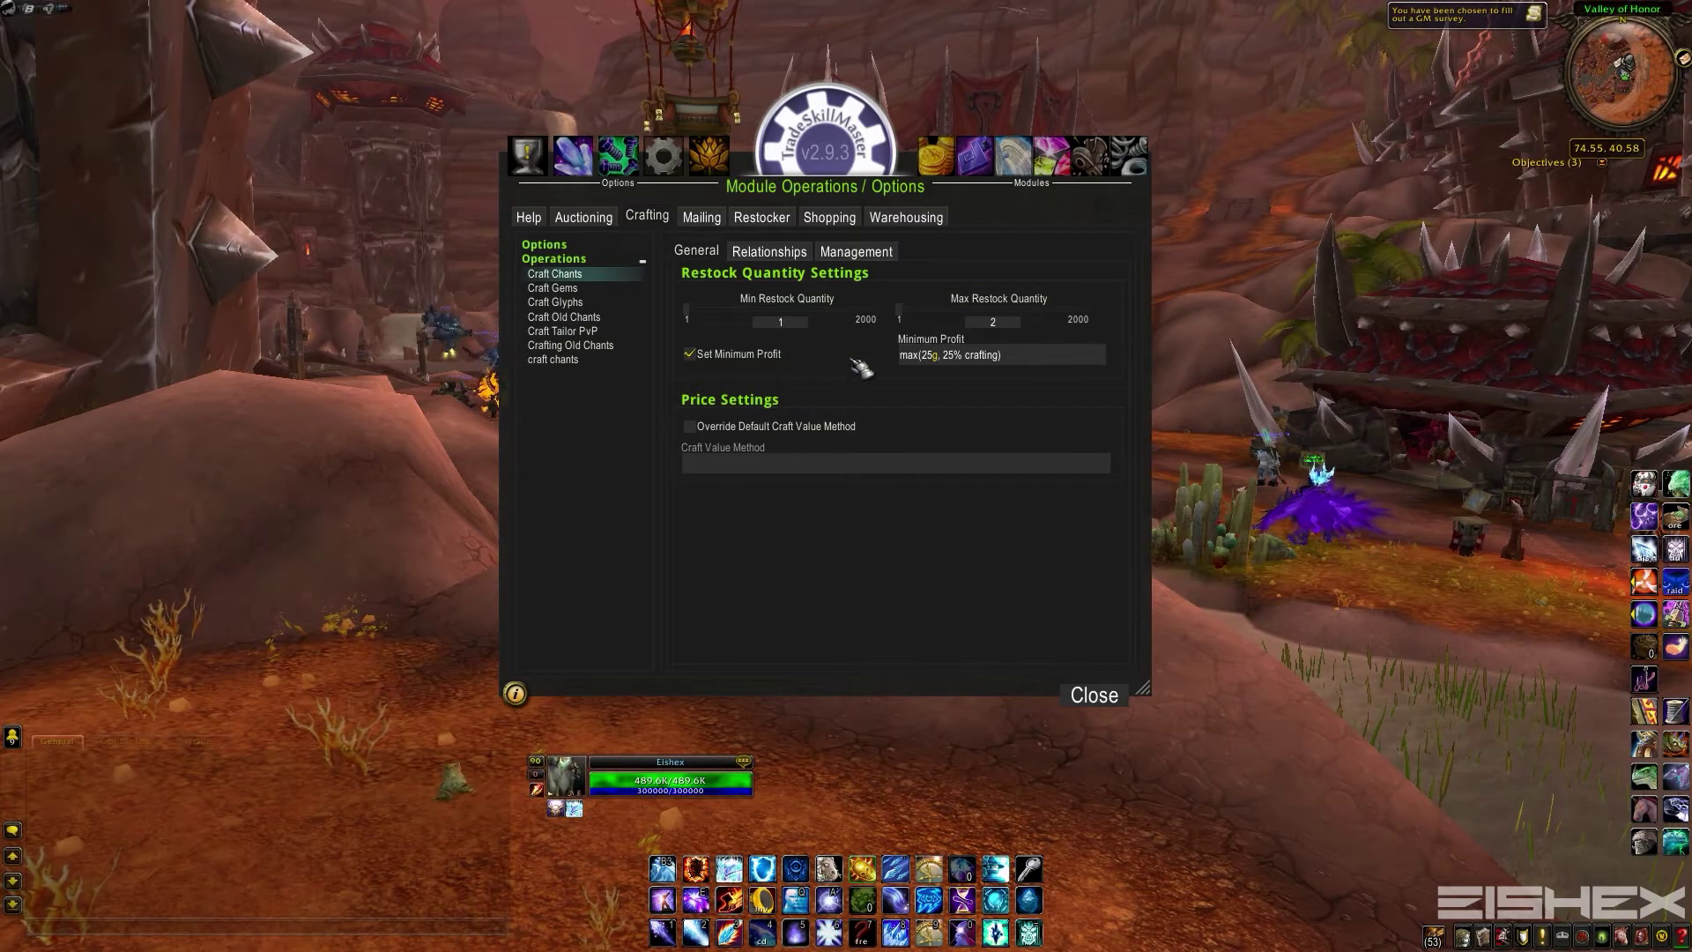
Step: Check Craft Chants' Relationships, Management and General settings, then go back to Groups
mouse_move(944, 369)
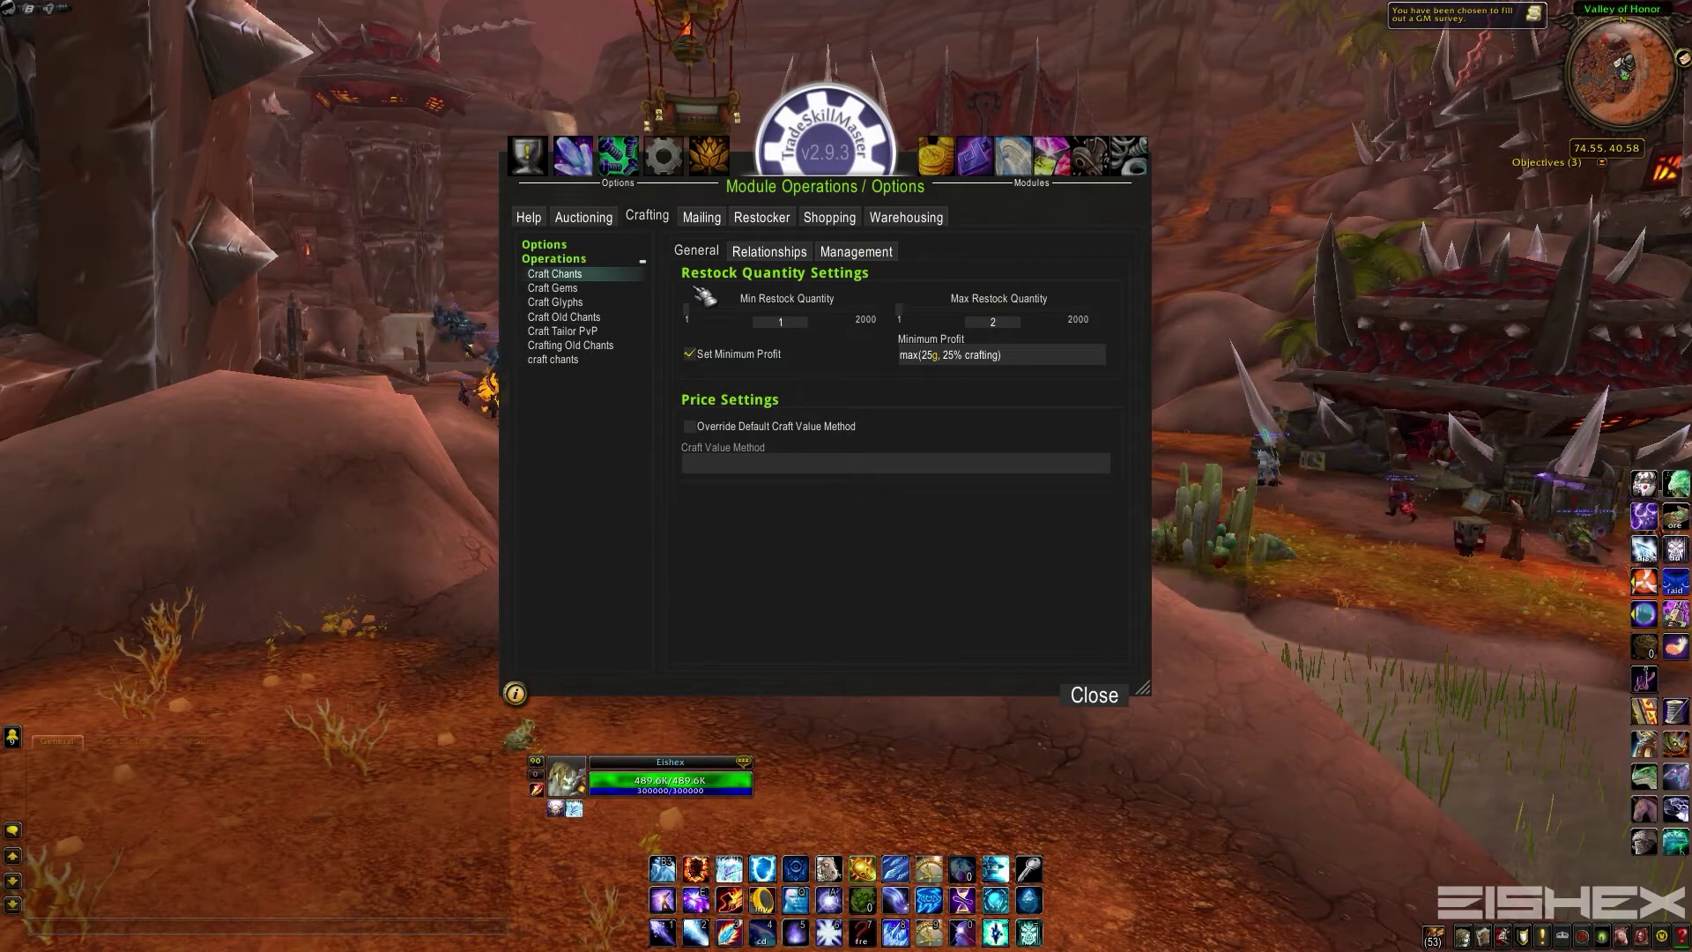
left_click(780, 252)
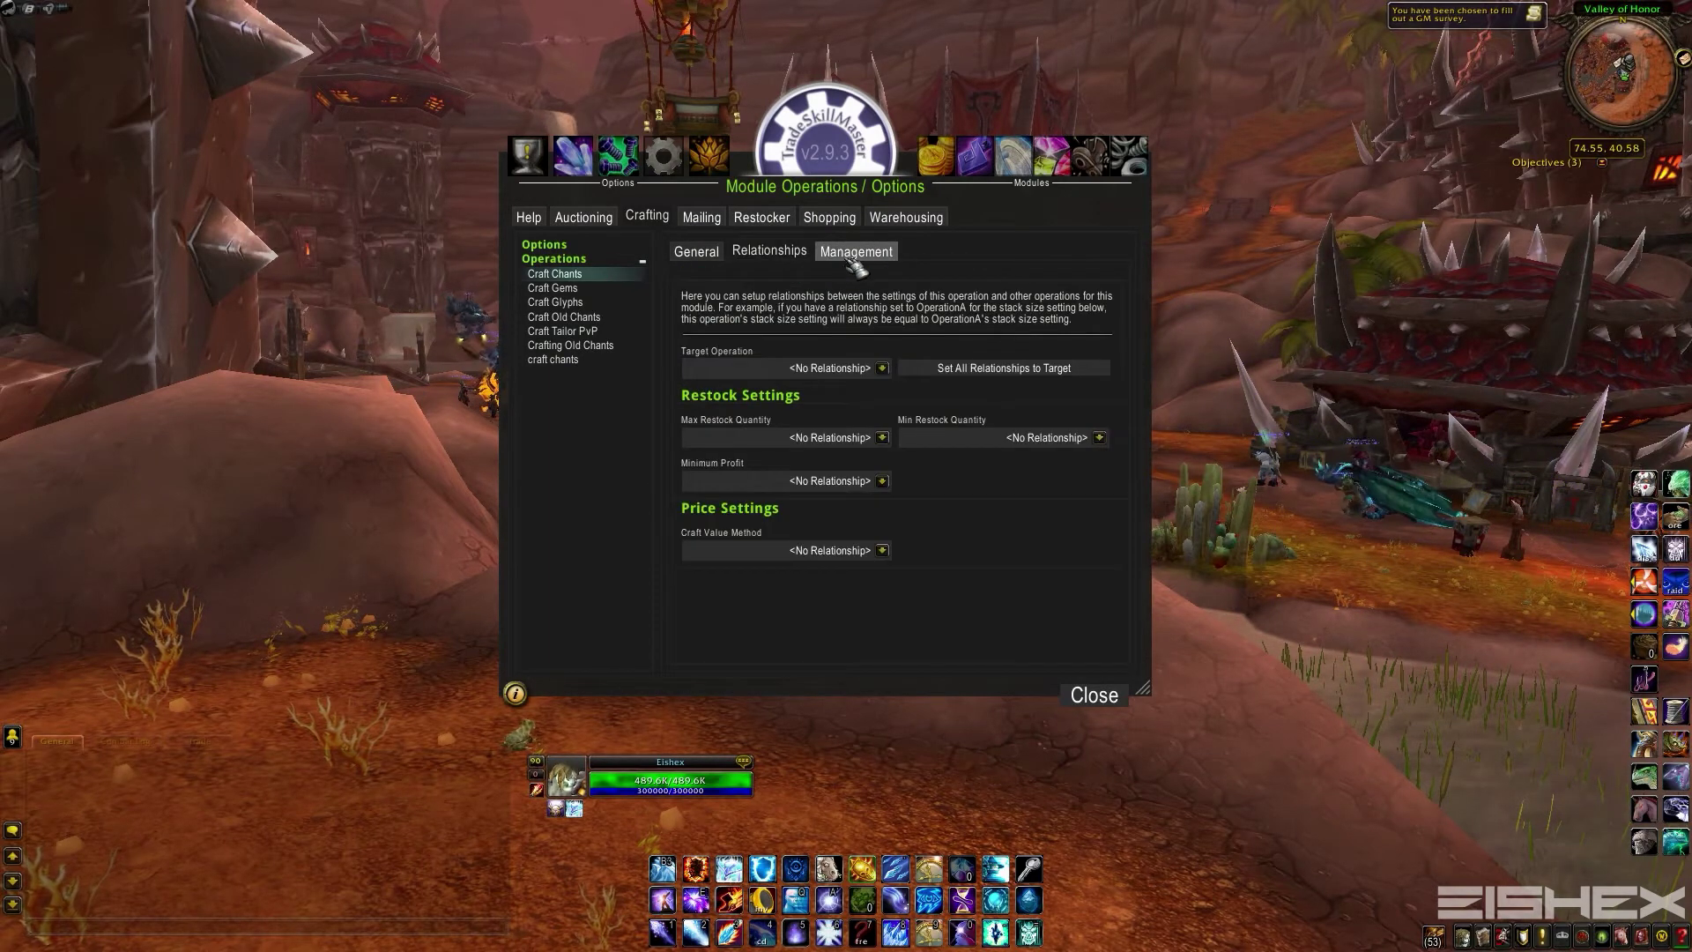
left_click(851, 253)
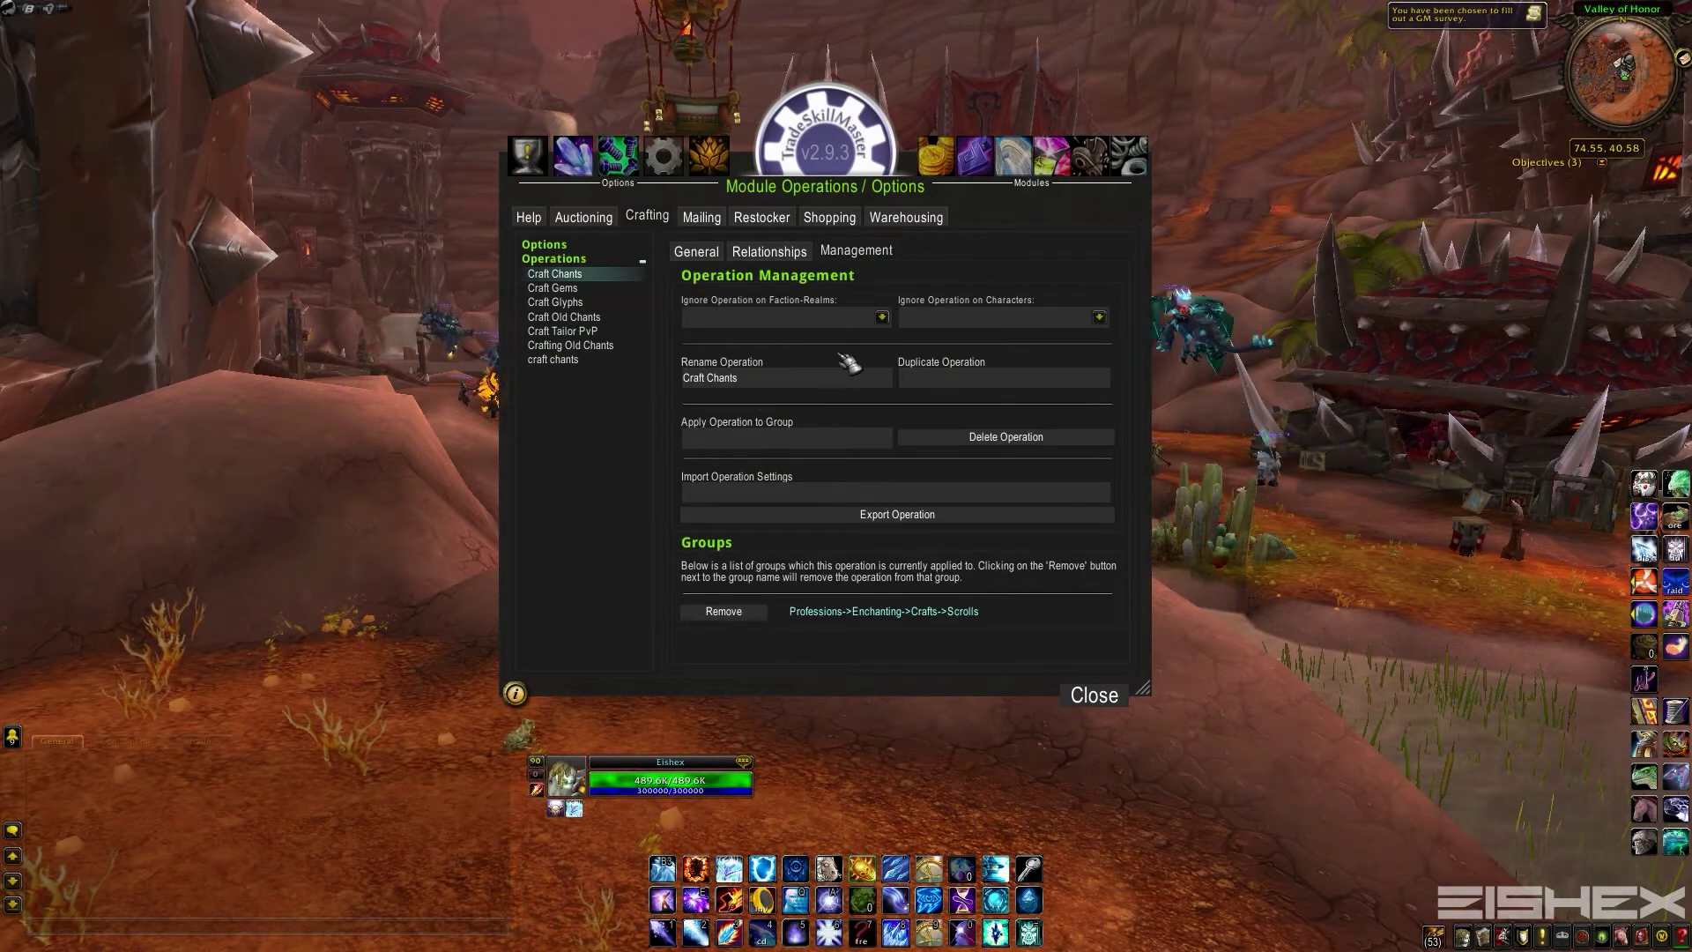
left_click(696, 252)
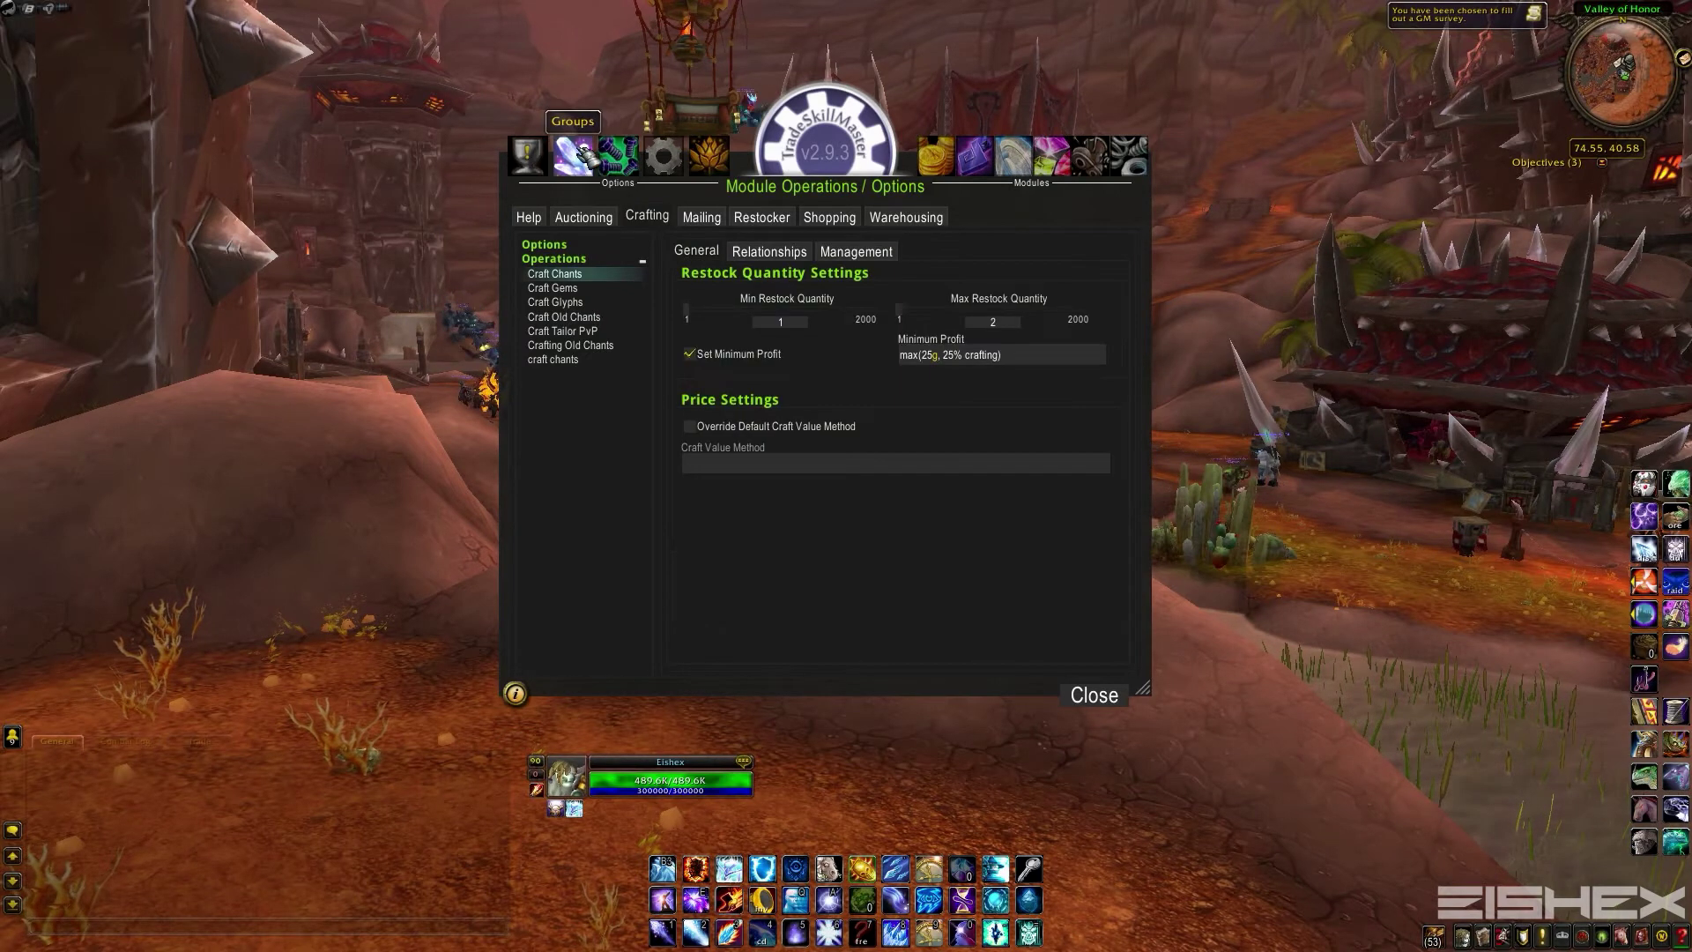
left_click(574, 156)
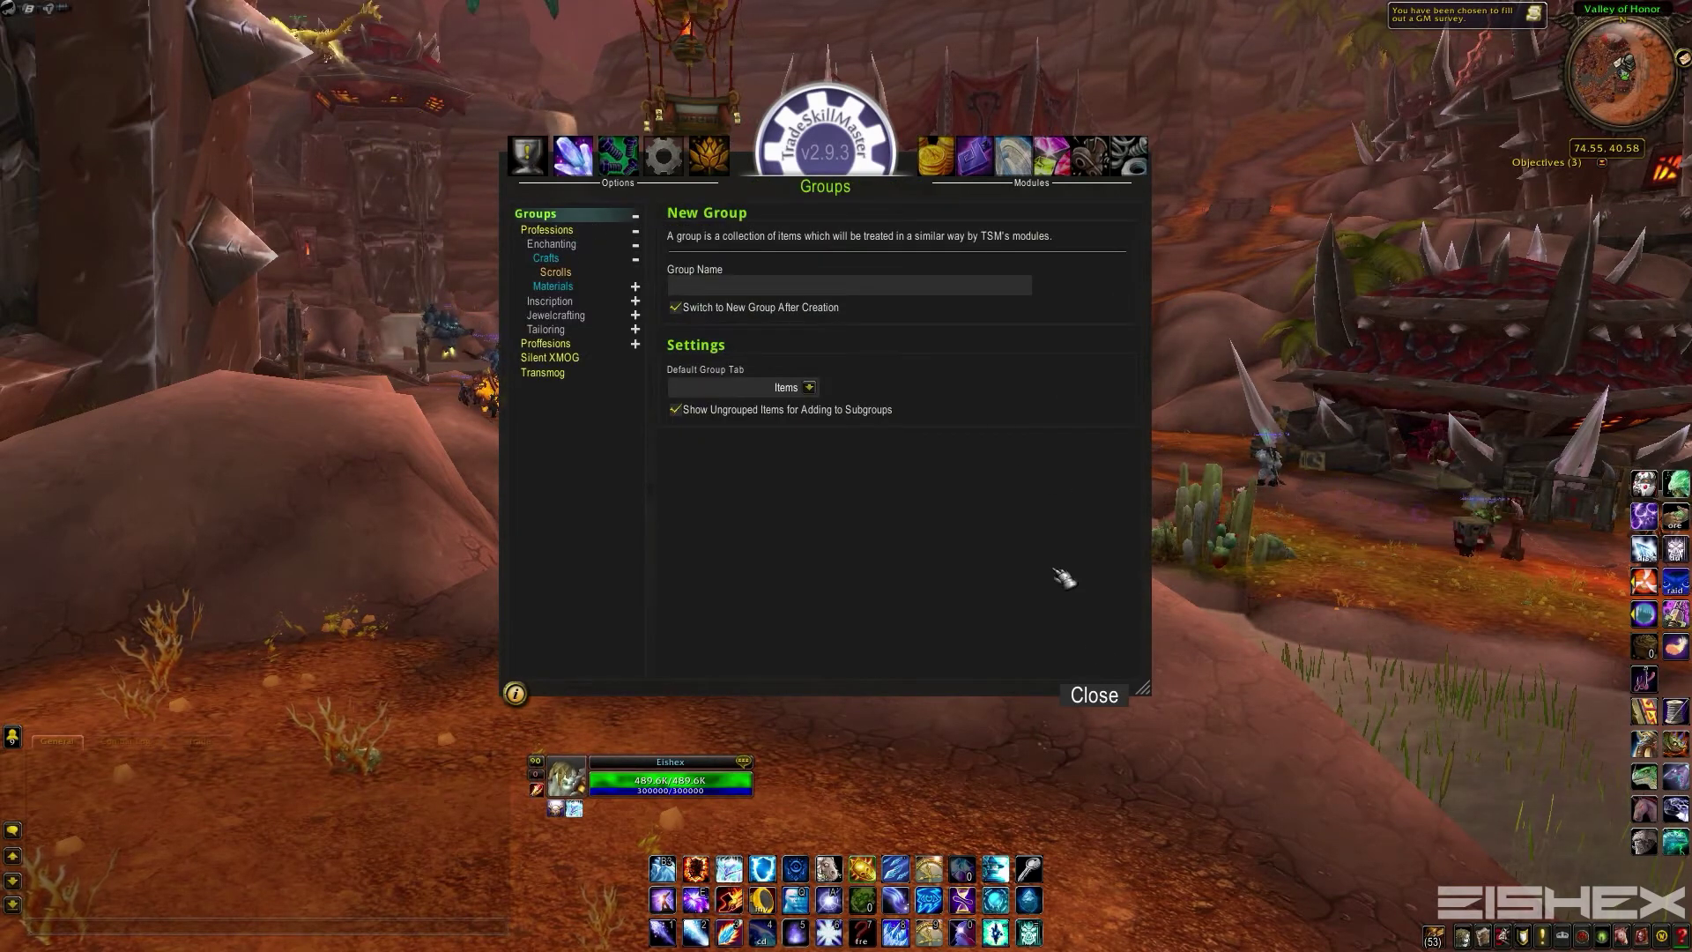
Step: Reopen the Enchanting crafting window, move it up and show the TSM Groups tree
left_click(1091, 694)
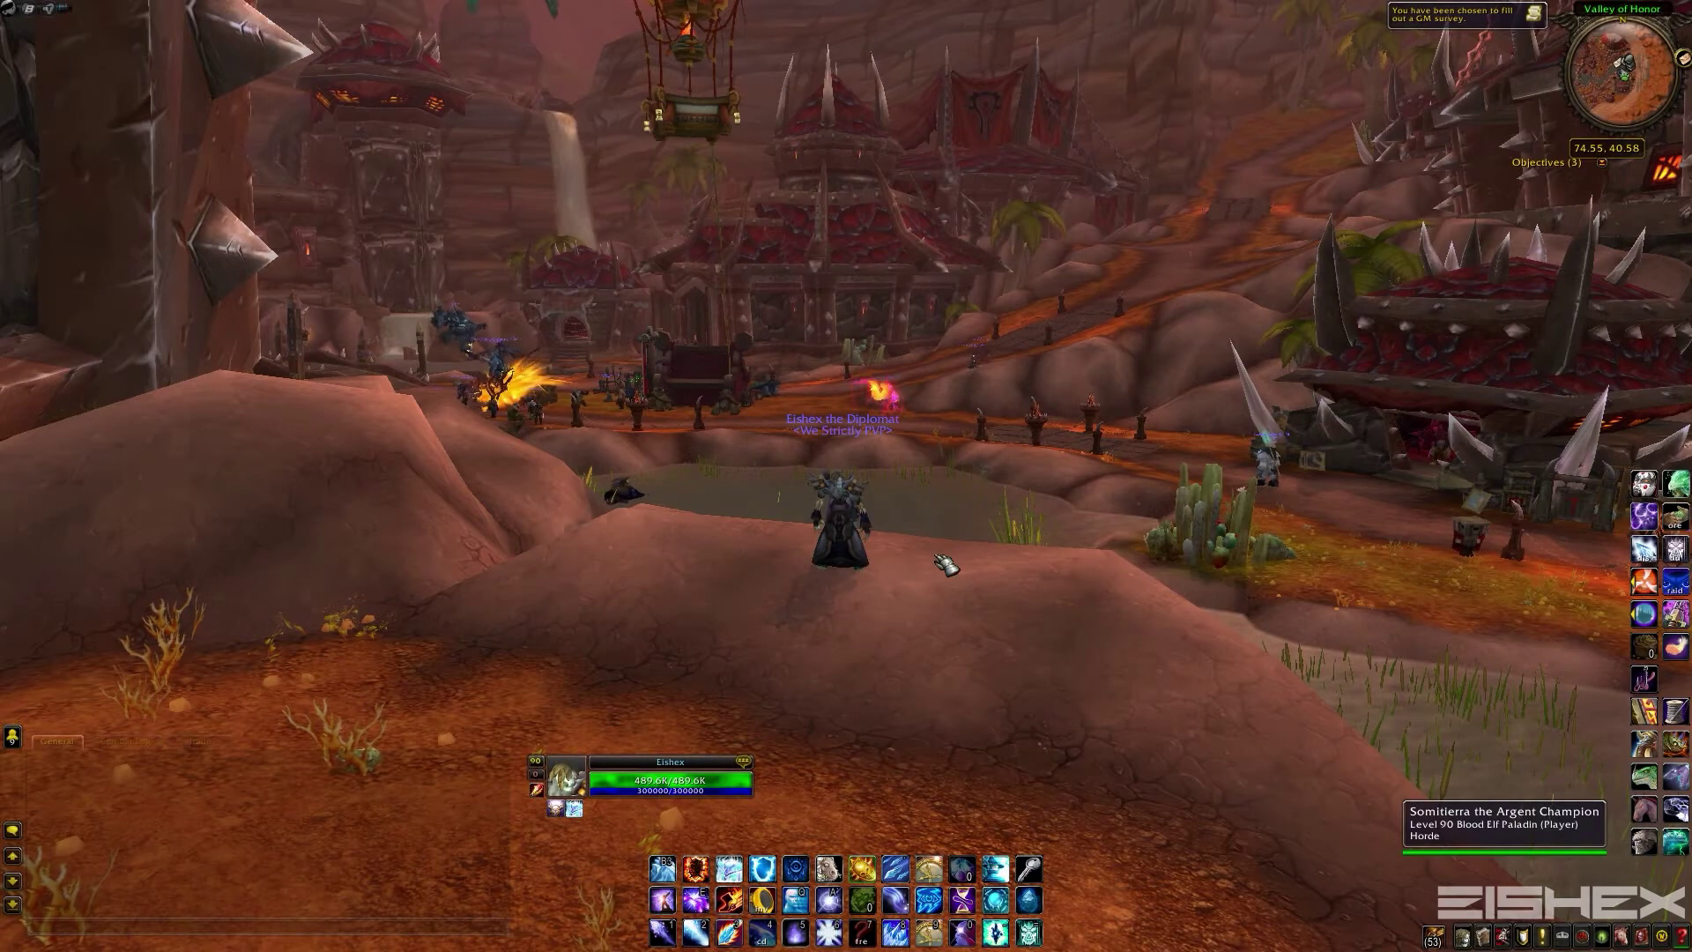
key("k")
left_click(361, 264)
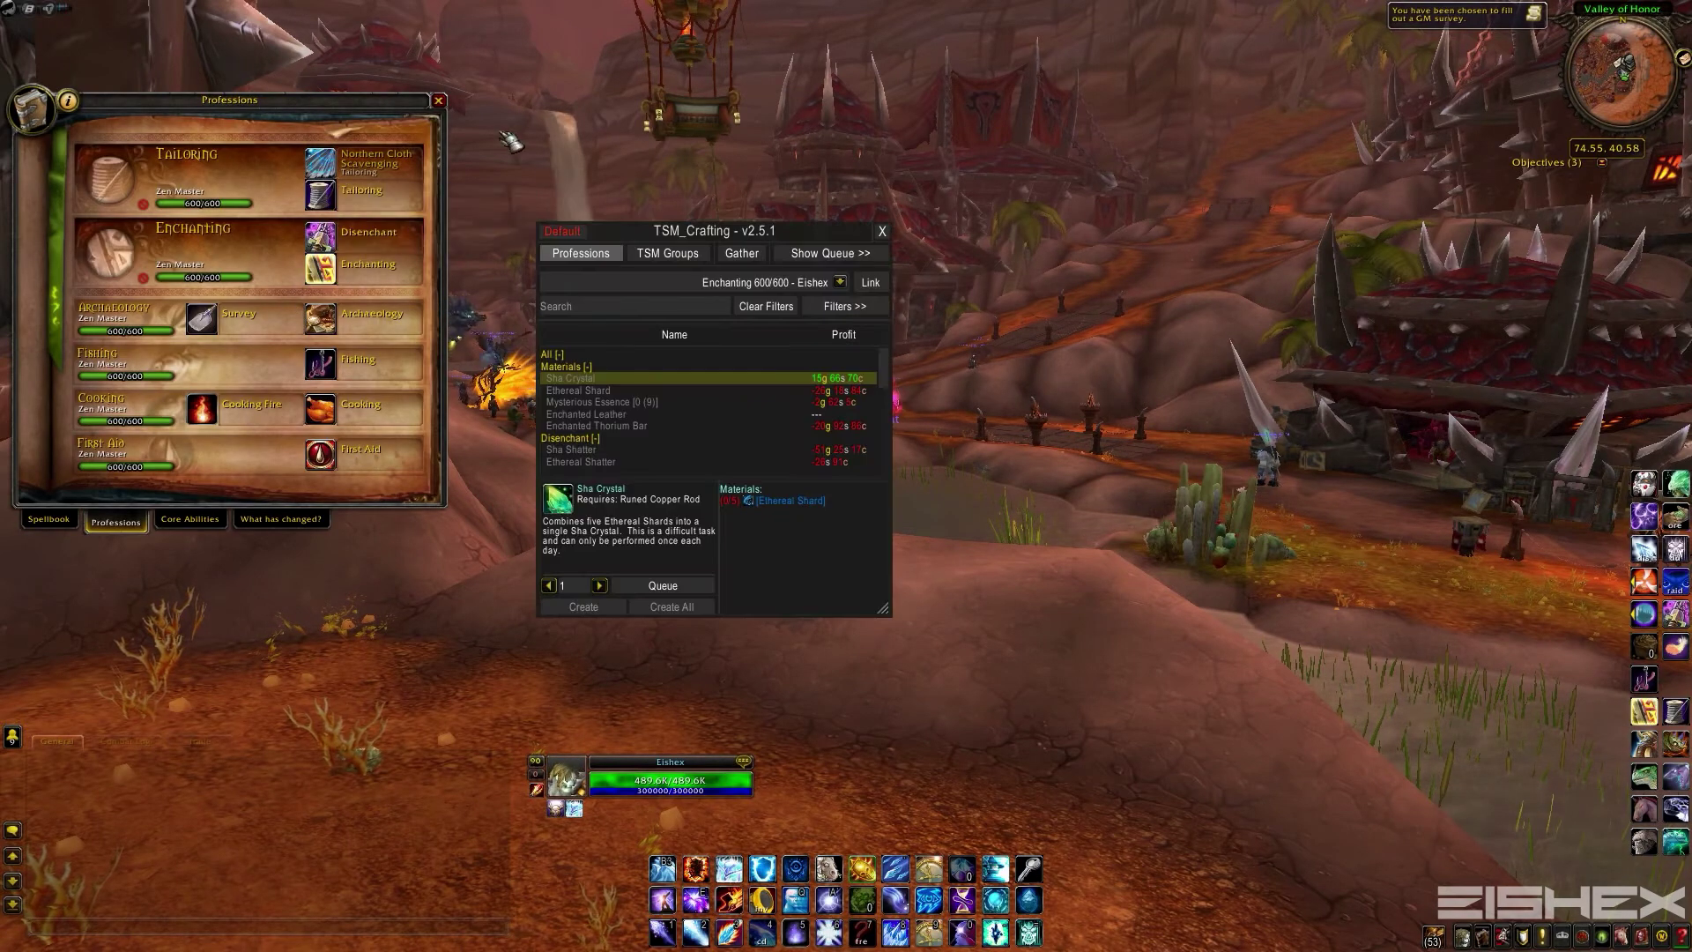
left_click(441, 101)
left_click_drag(736, 236, 743, 172)
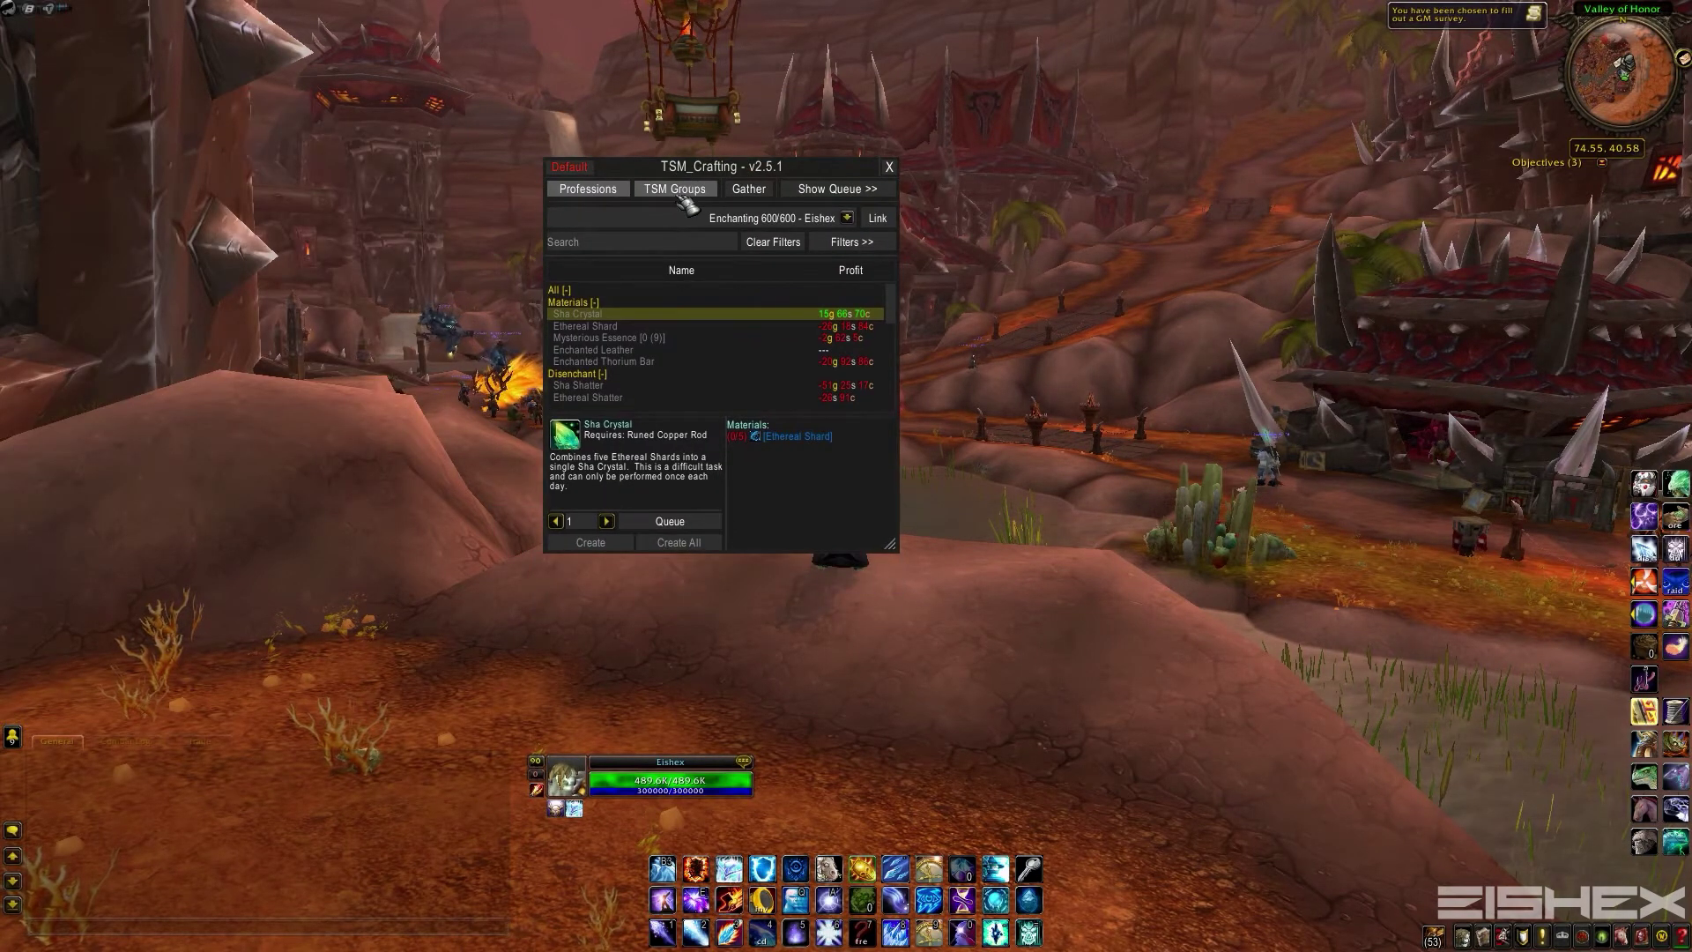
left_click(682, 192)
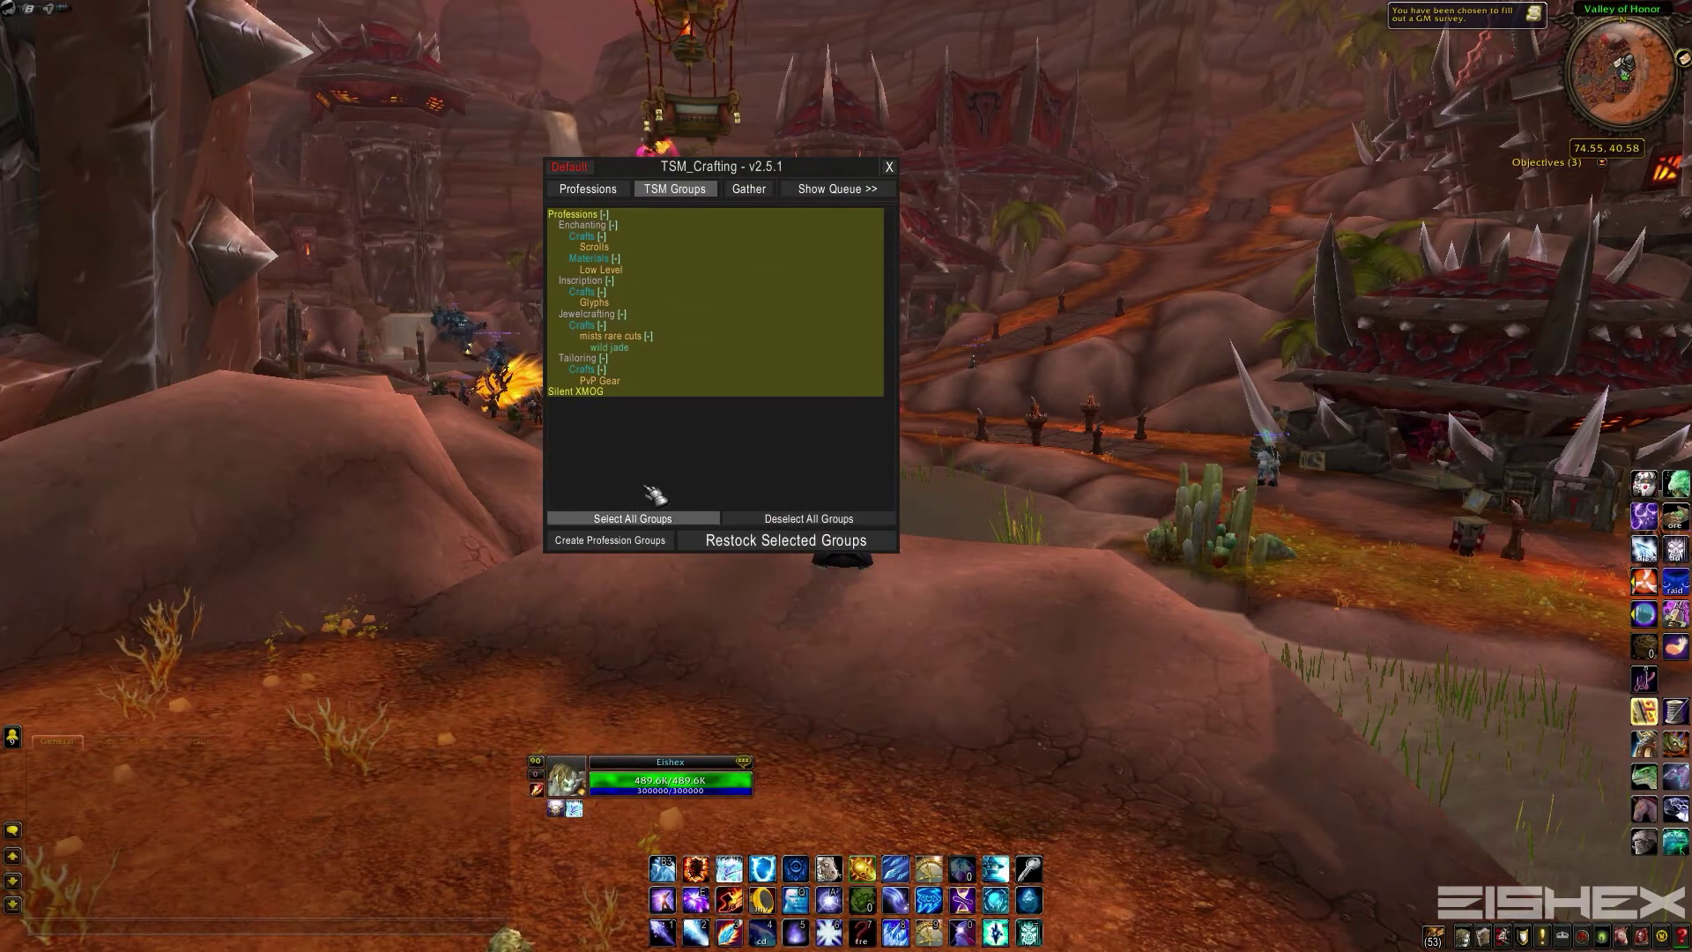
left_click(866, 185)
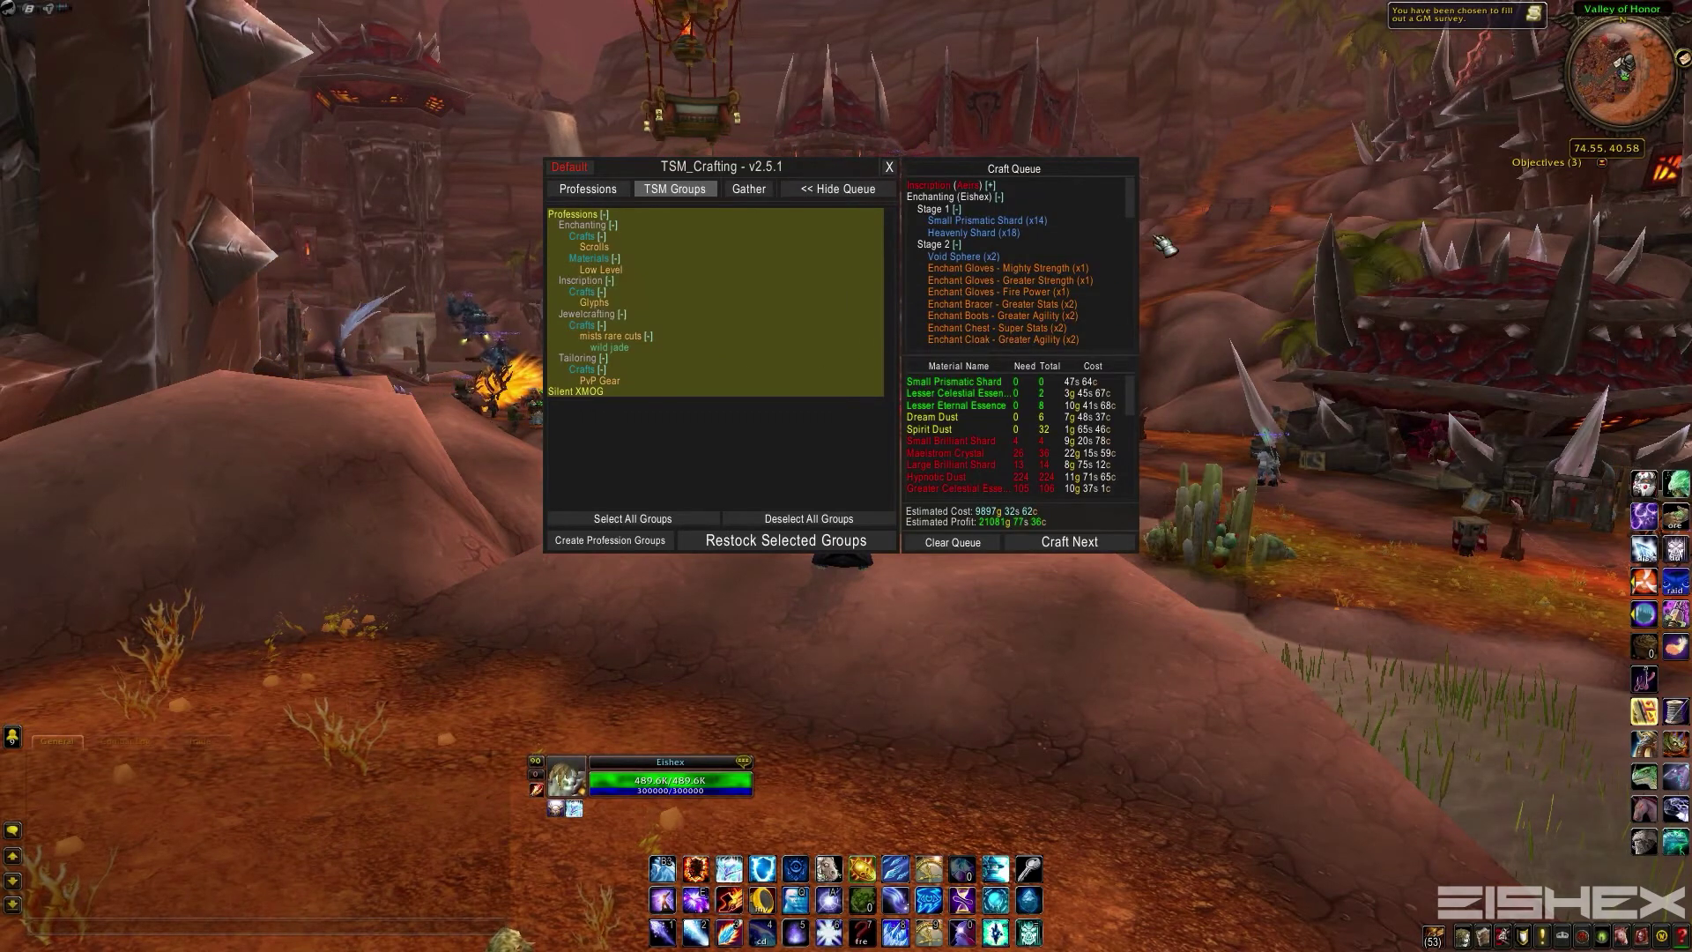
scroll(1106, 246, "down", 5)
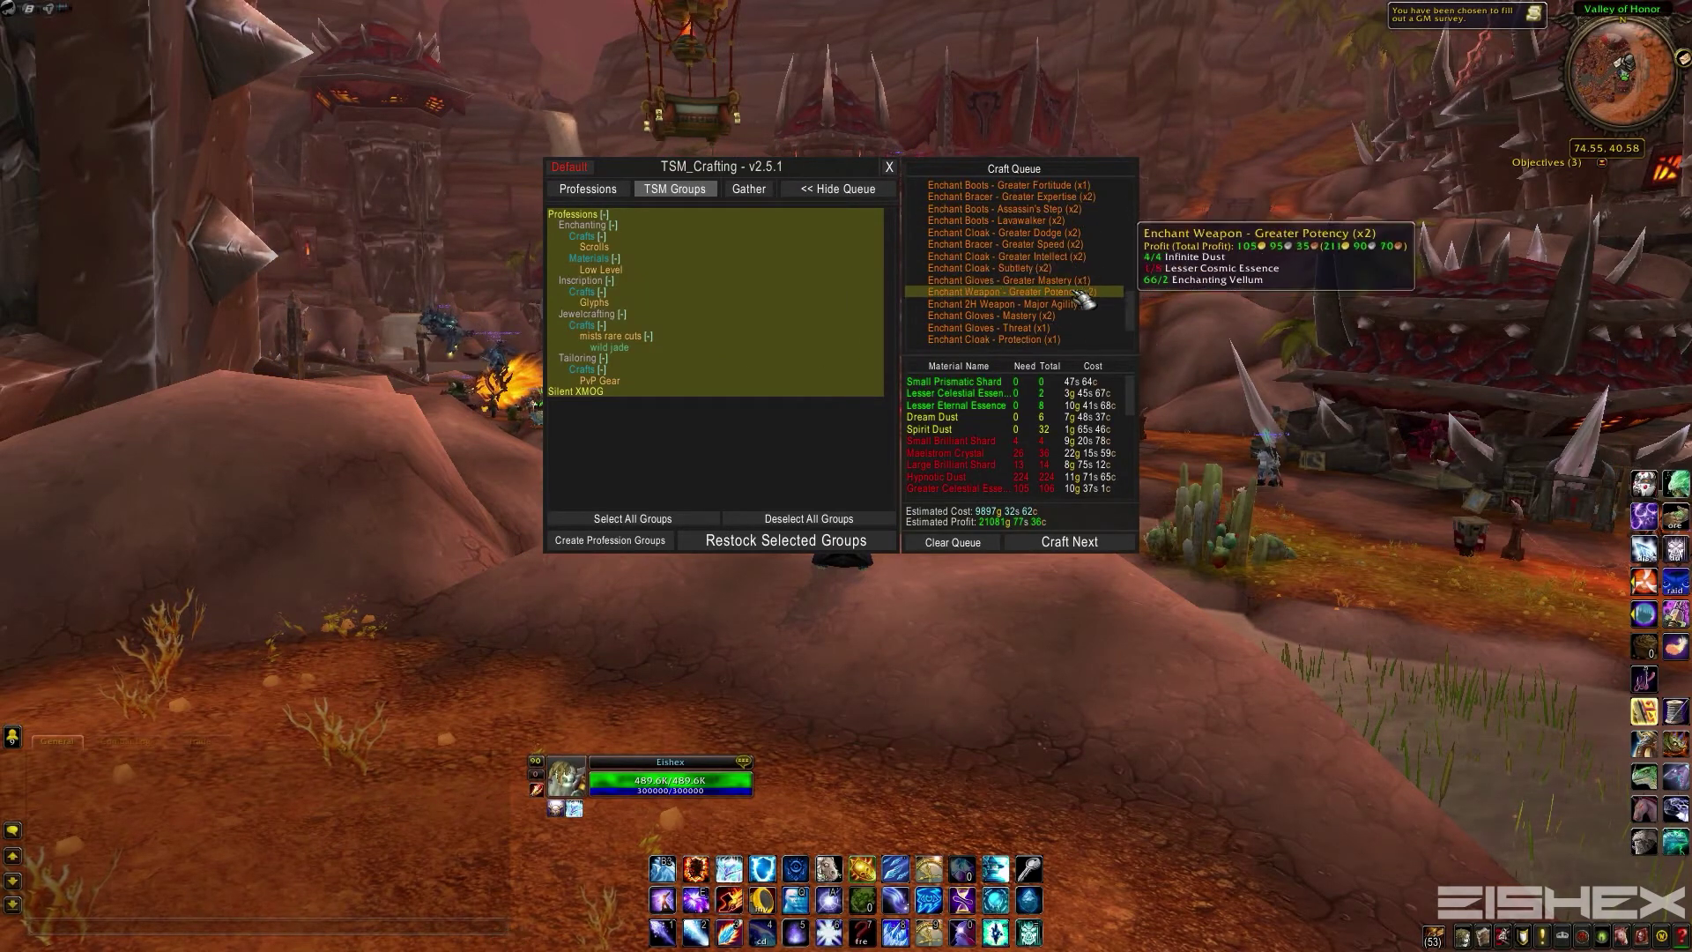
scroll(1084, 313, "up", 5)
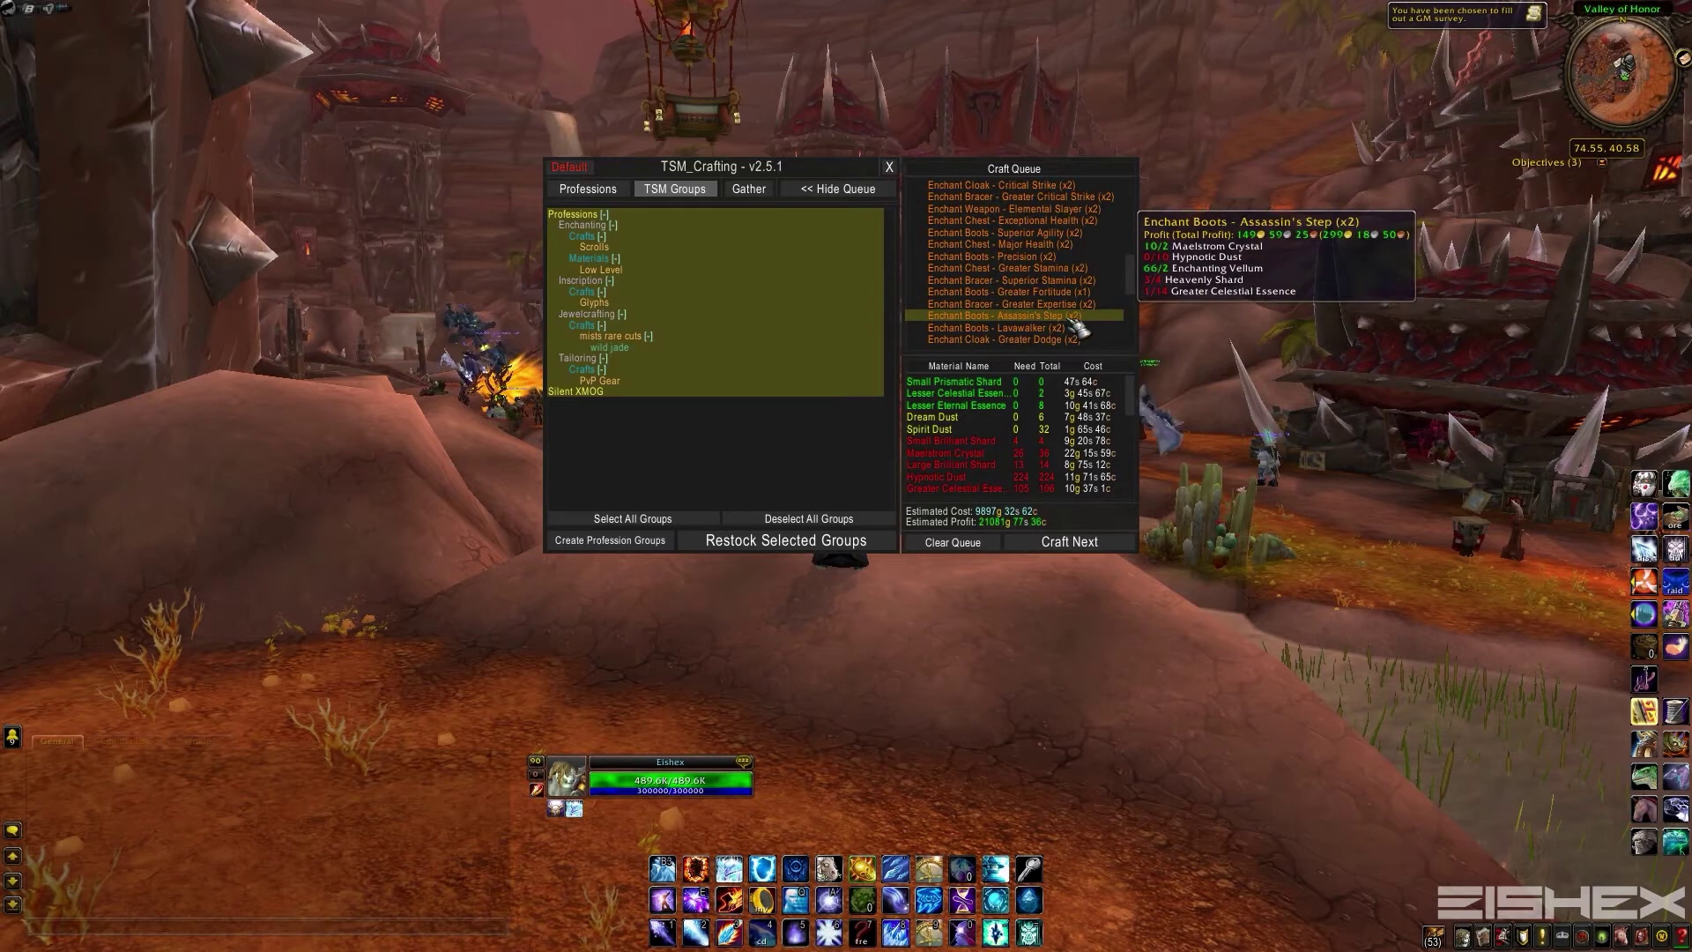
scroll(1077, 322, "down", 2)
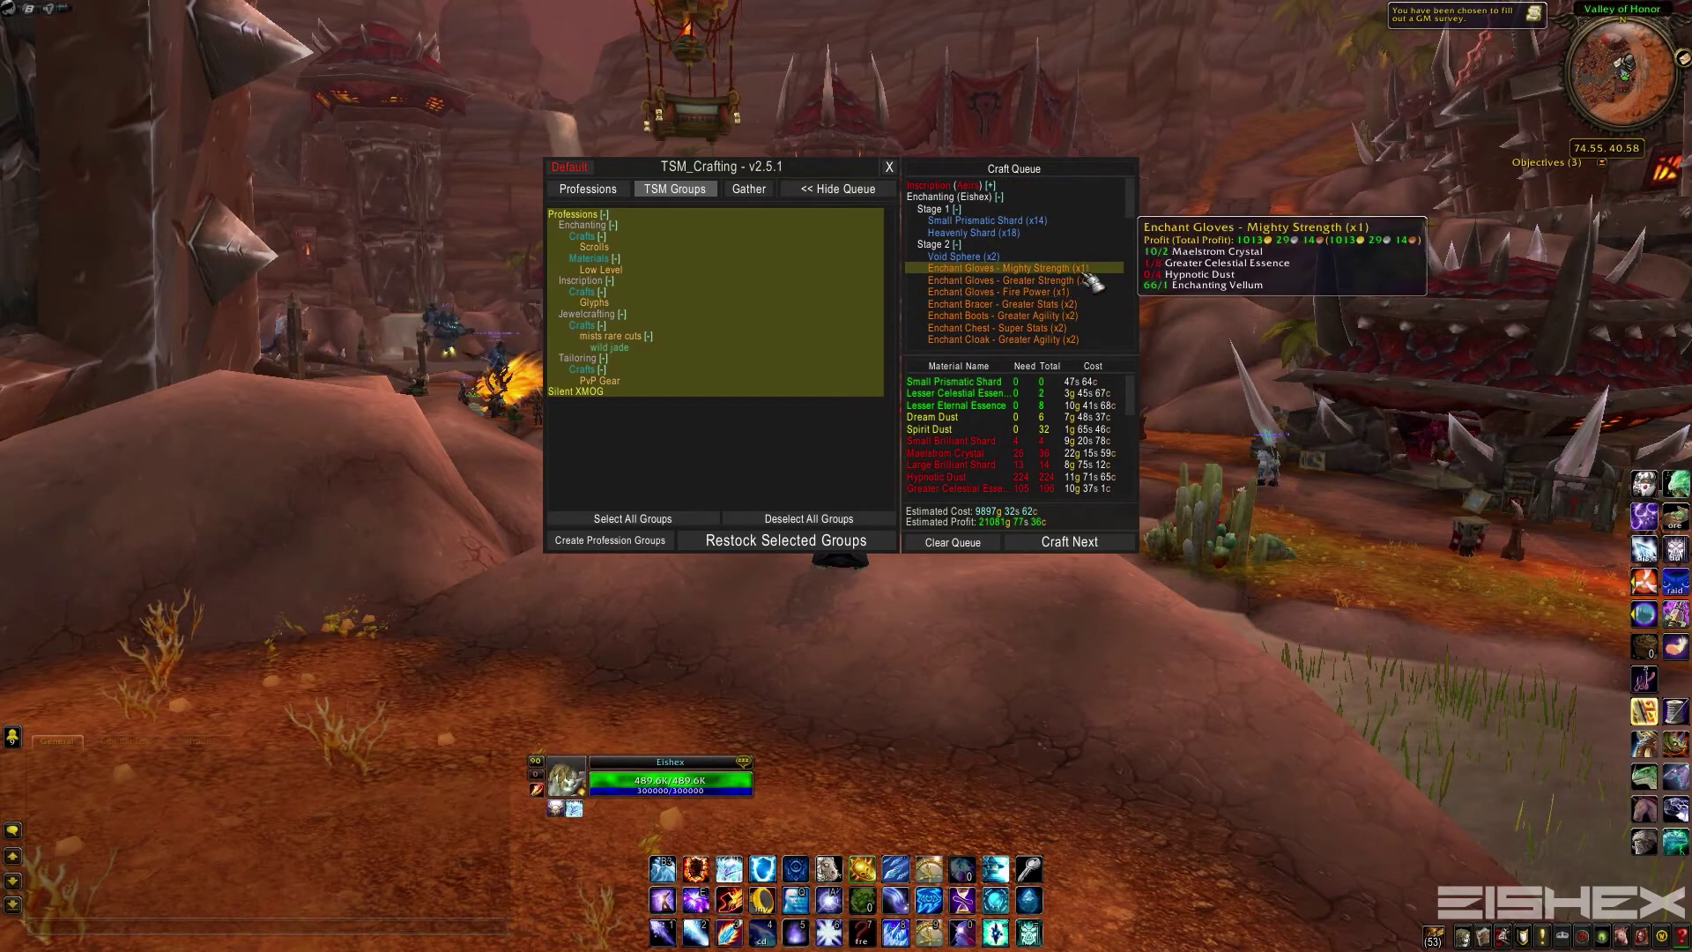
scroll(1075, 304, "down", 8)
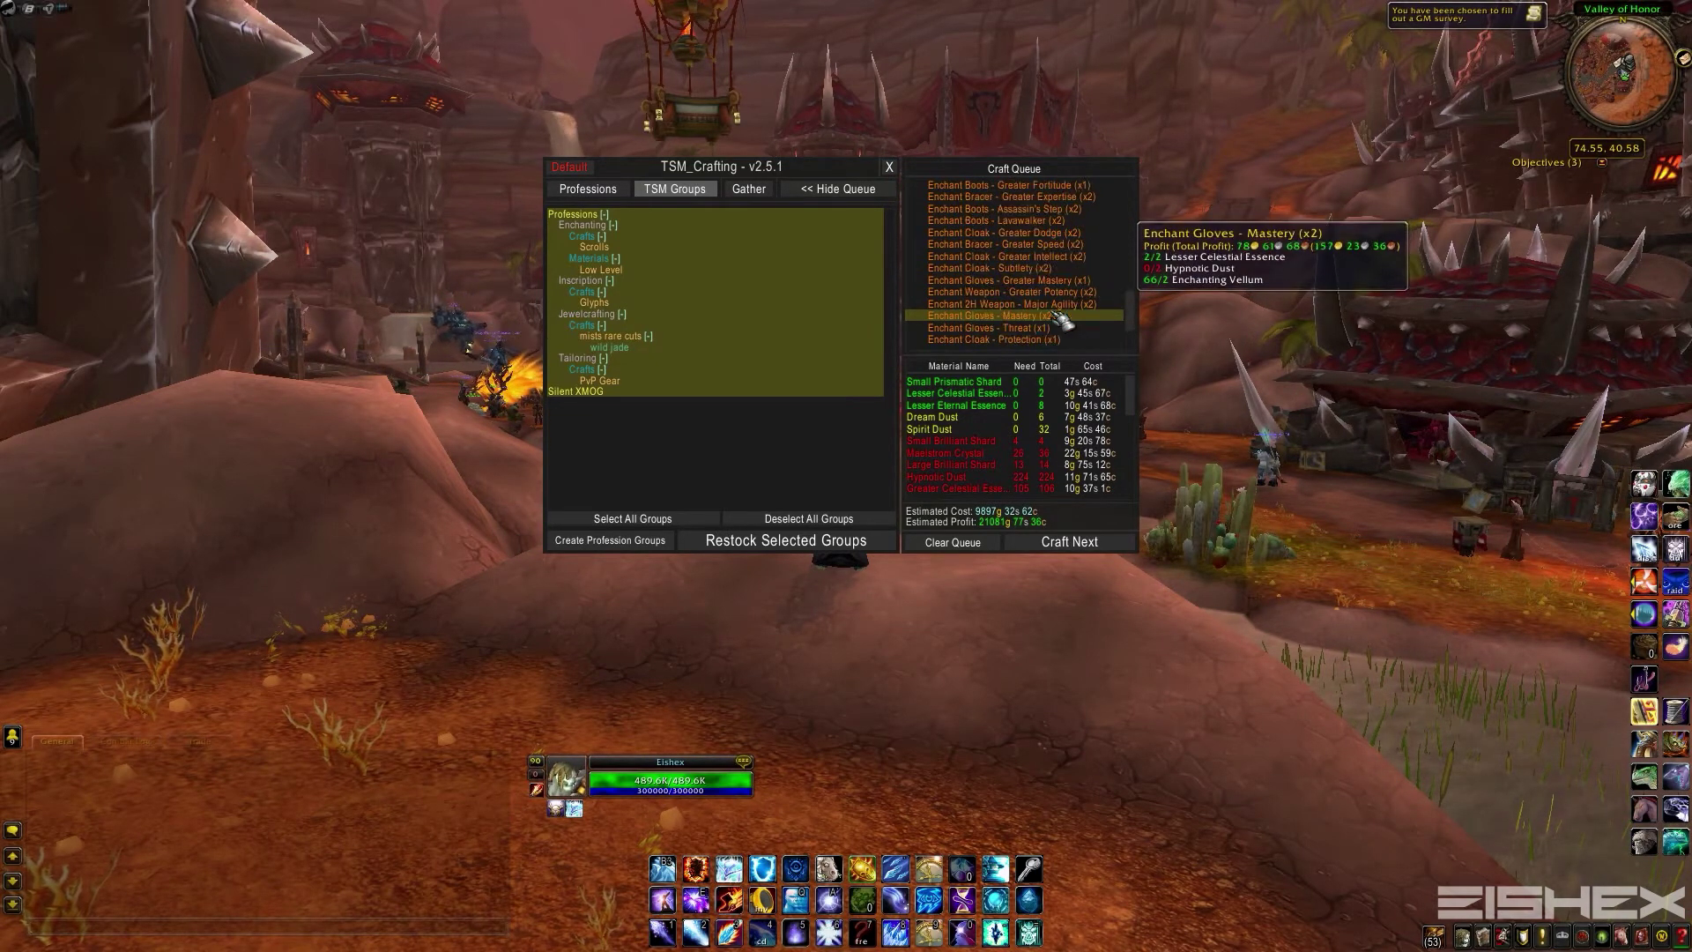
scroll(1073, 319, "up", 12)
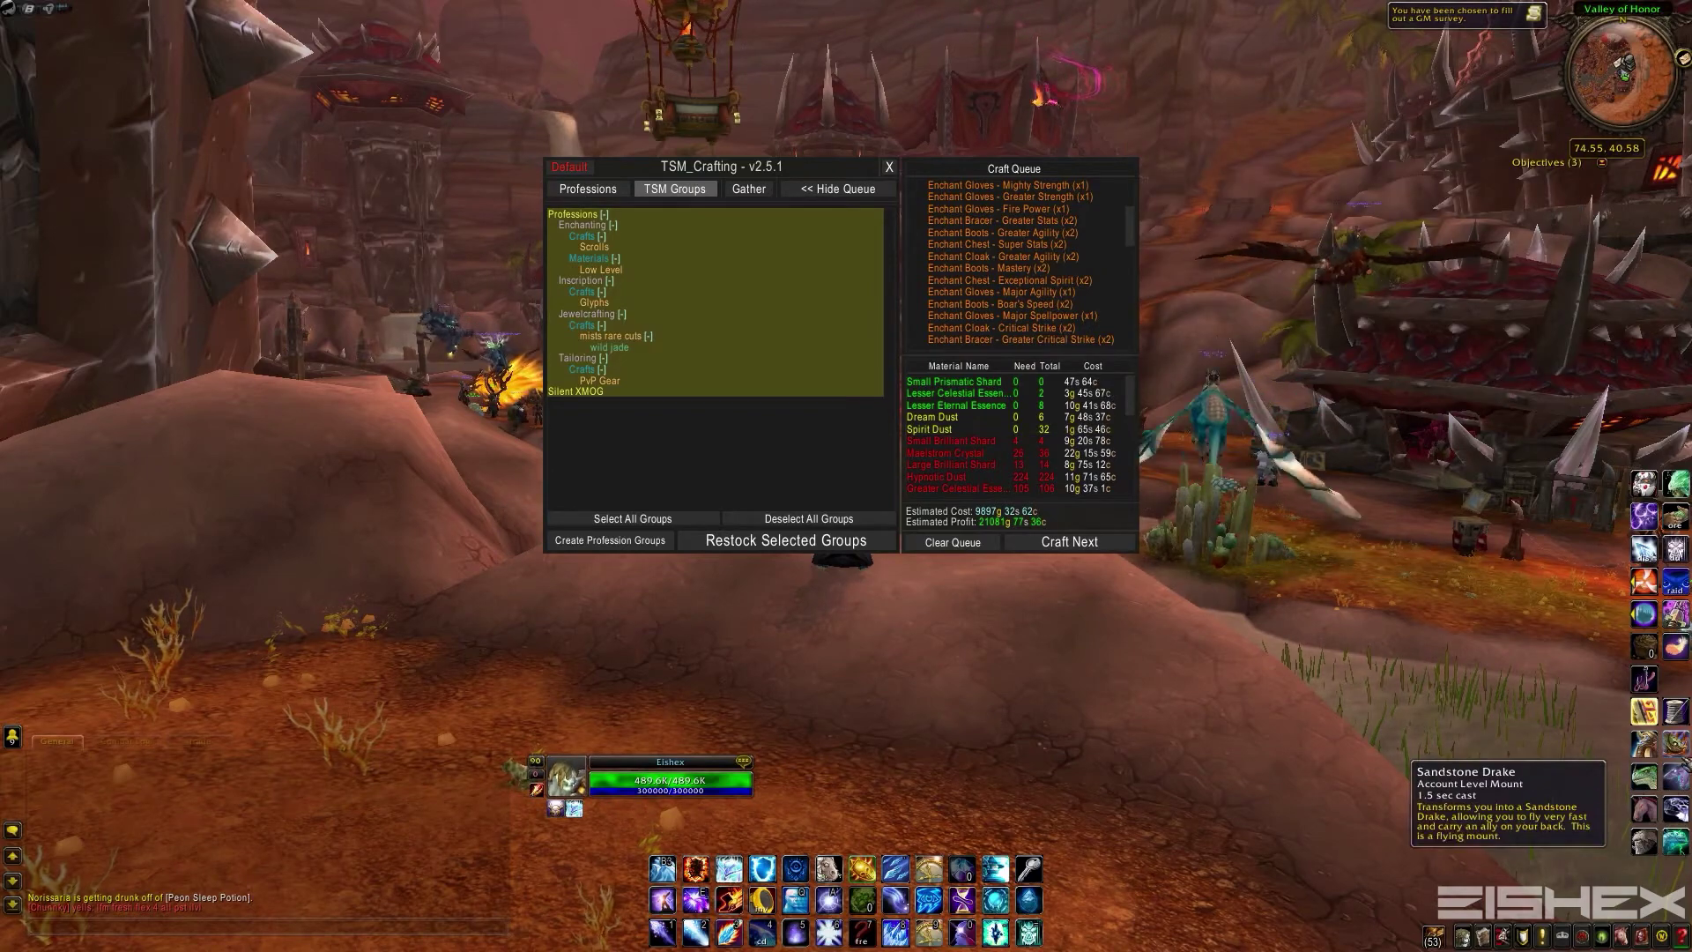
Step: Close the crafting window and fly the Sandstone Drake into the auction house
key("Escape")
left_click(1643, 743)
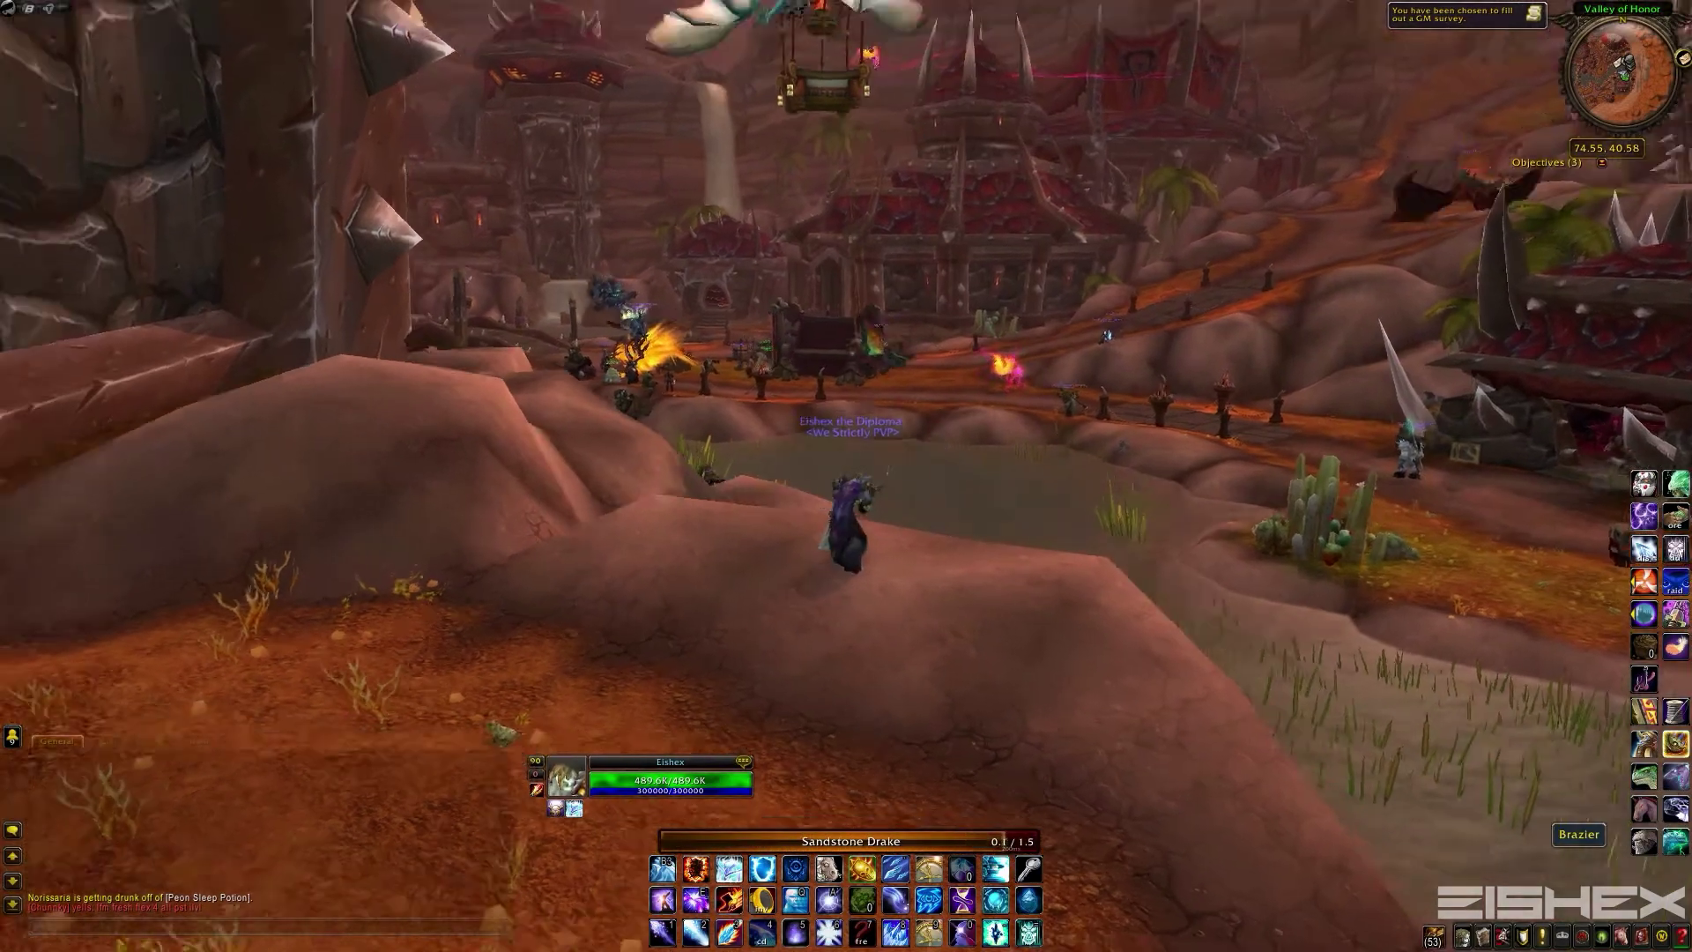
key("w")
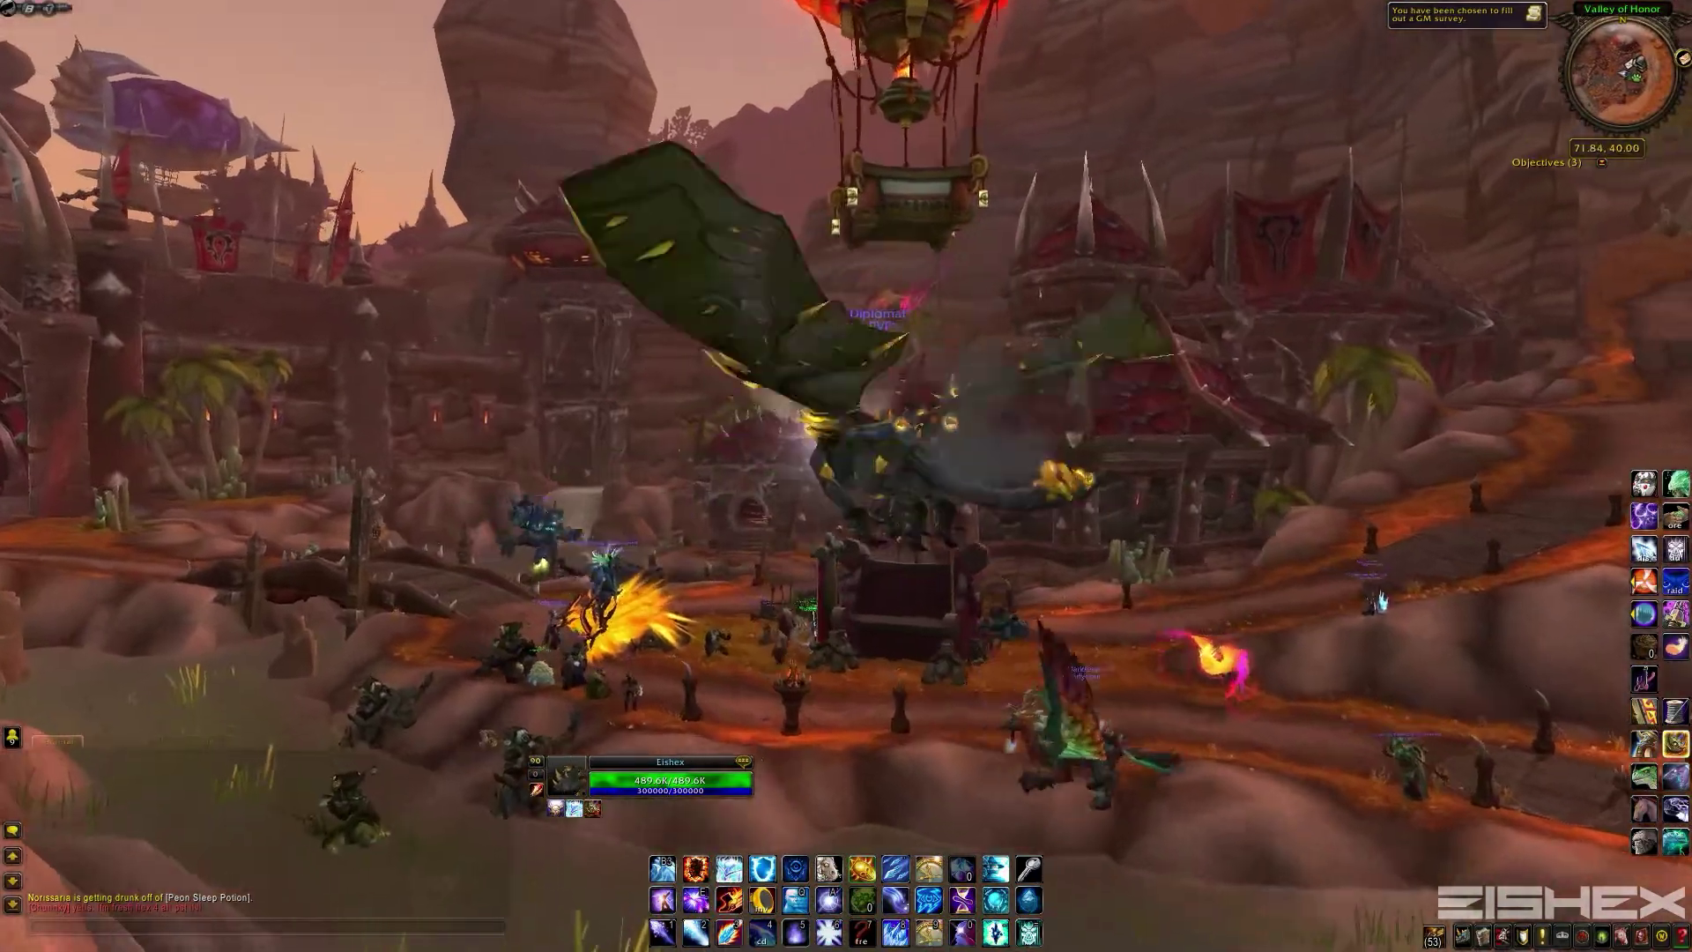
key("w")
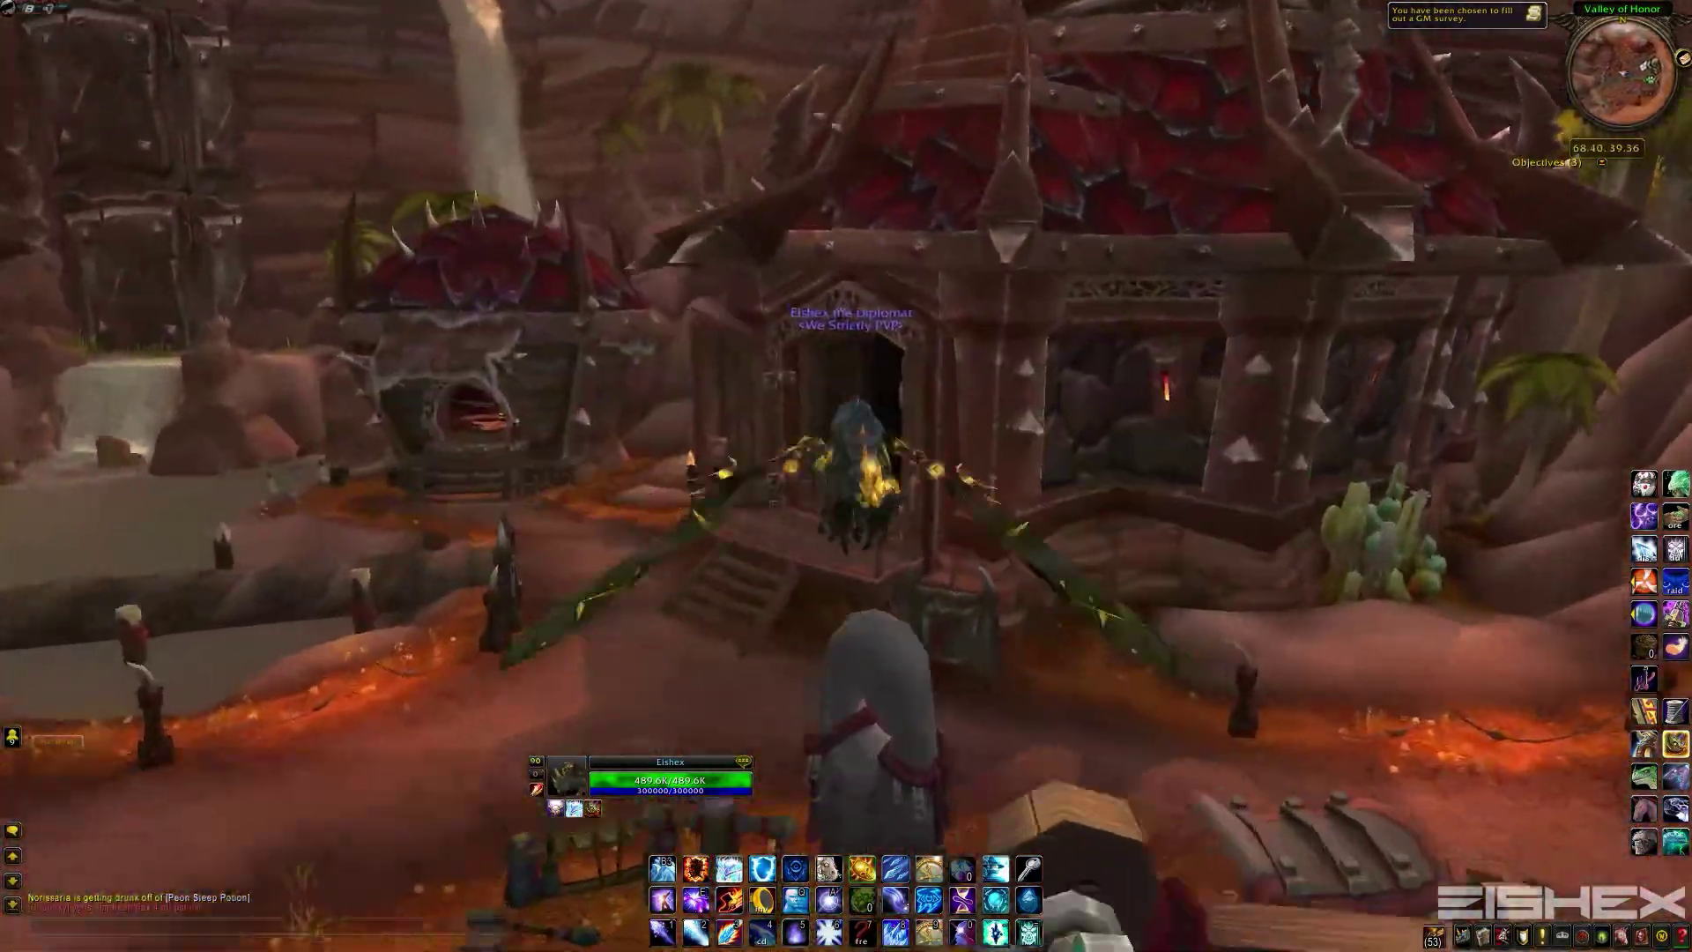
key("w")
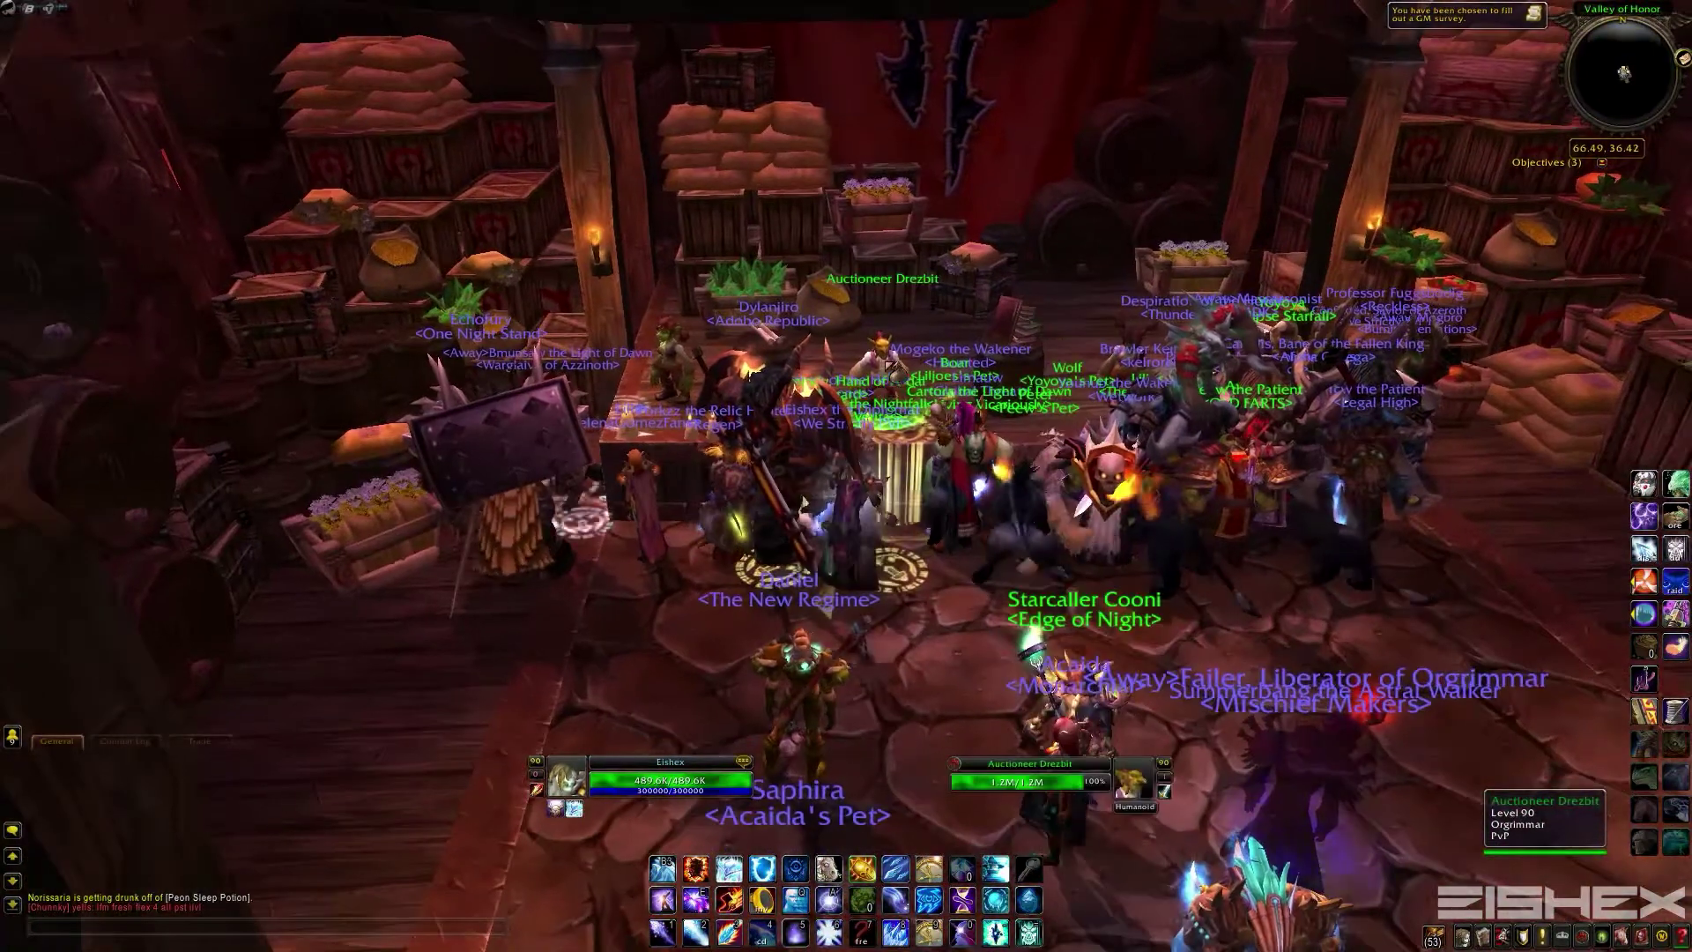
Step: Open the auction house with Auctioneer Drezbit, view TSM's AuctionDB scan page, then close it
right_click(890, 291)
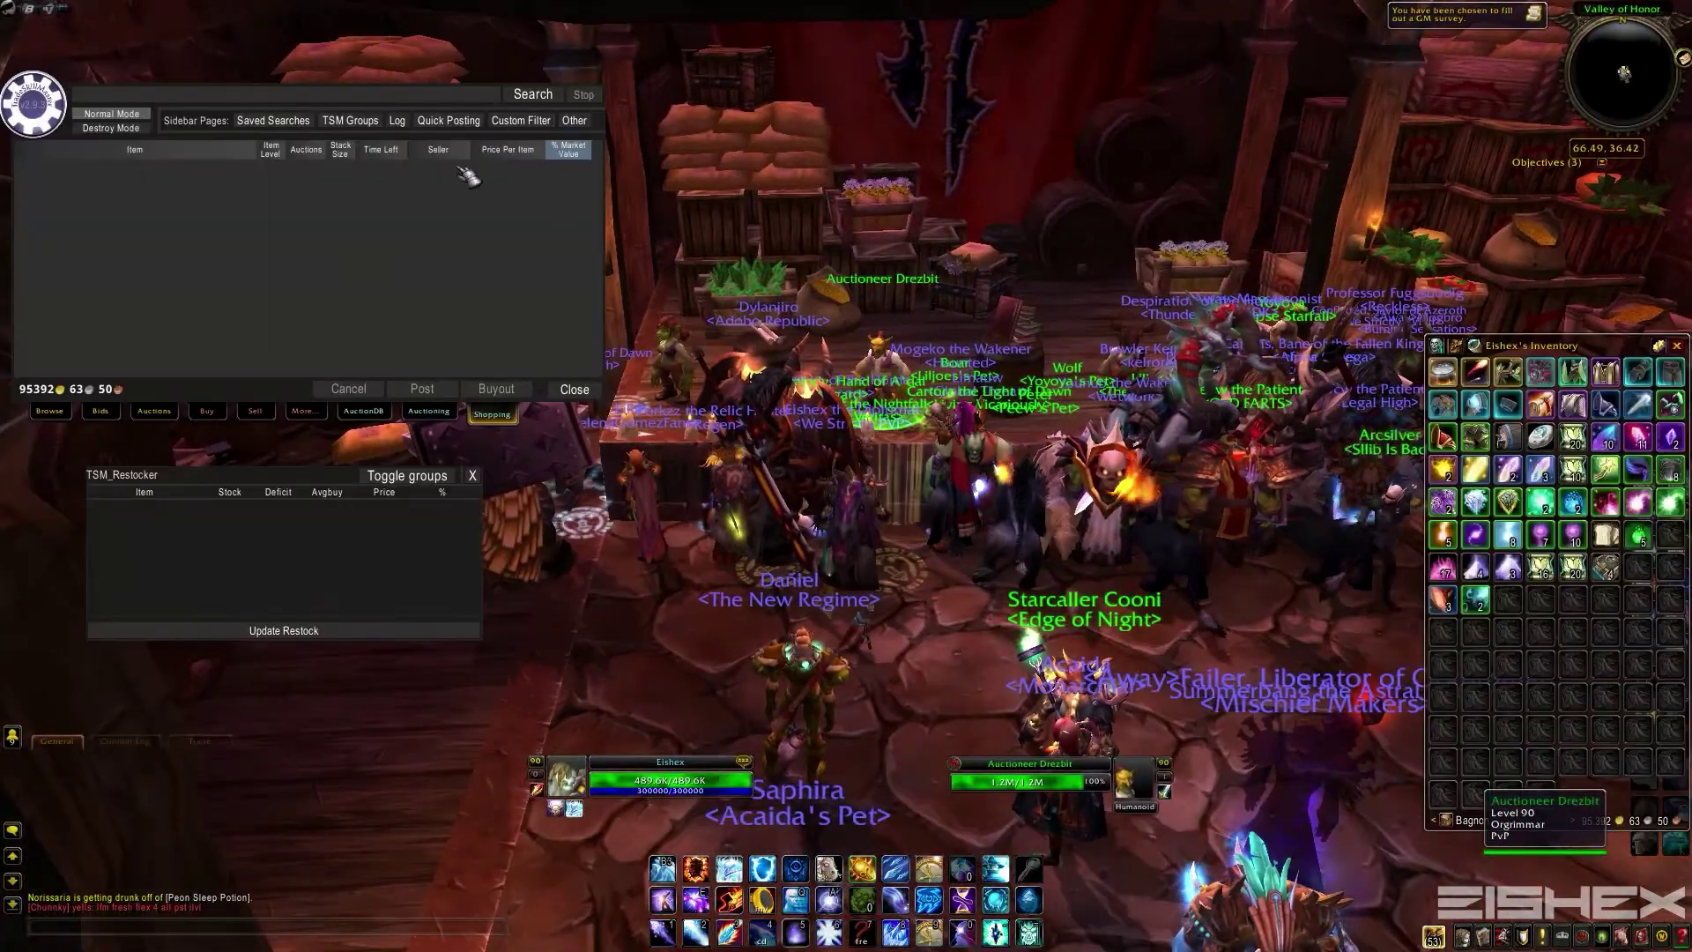
left_click(370, 414)
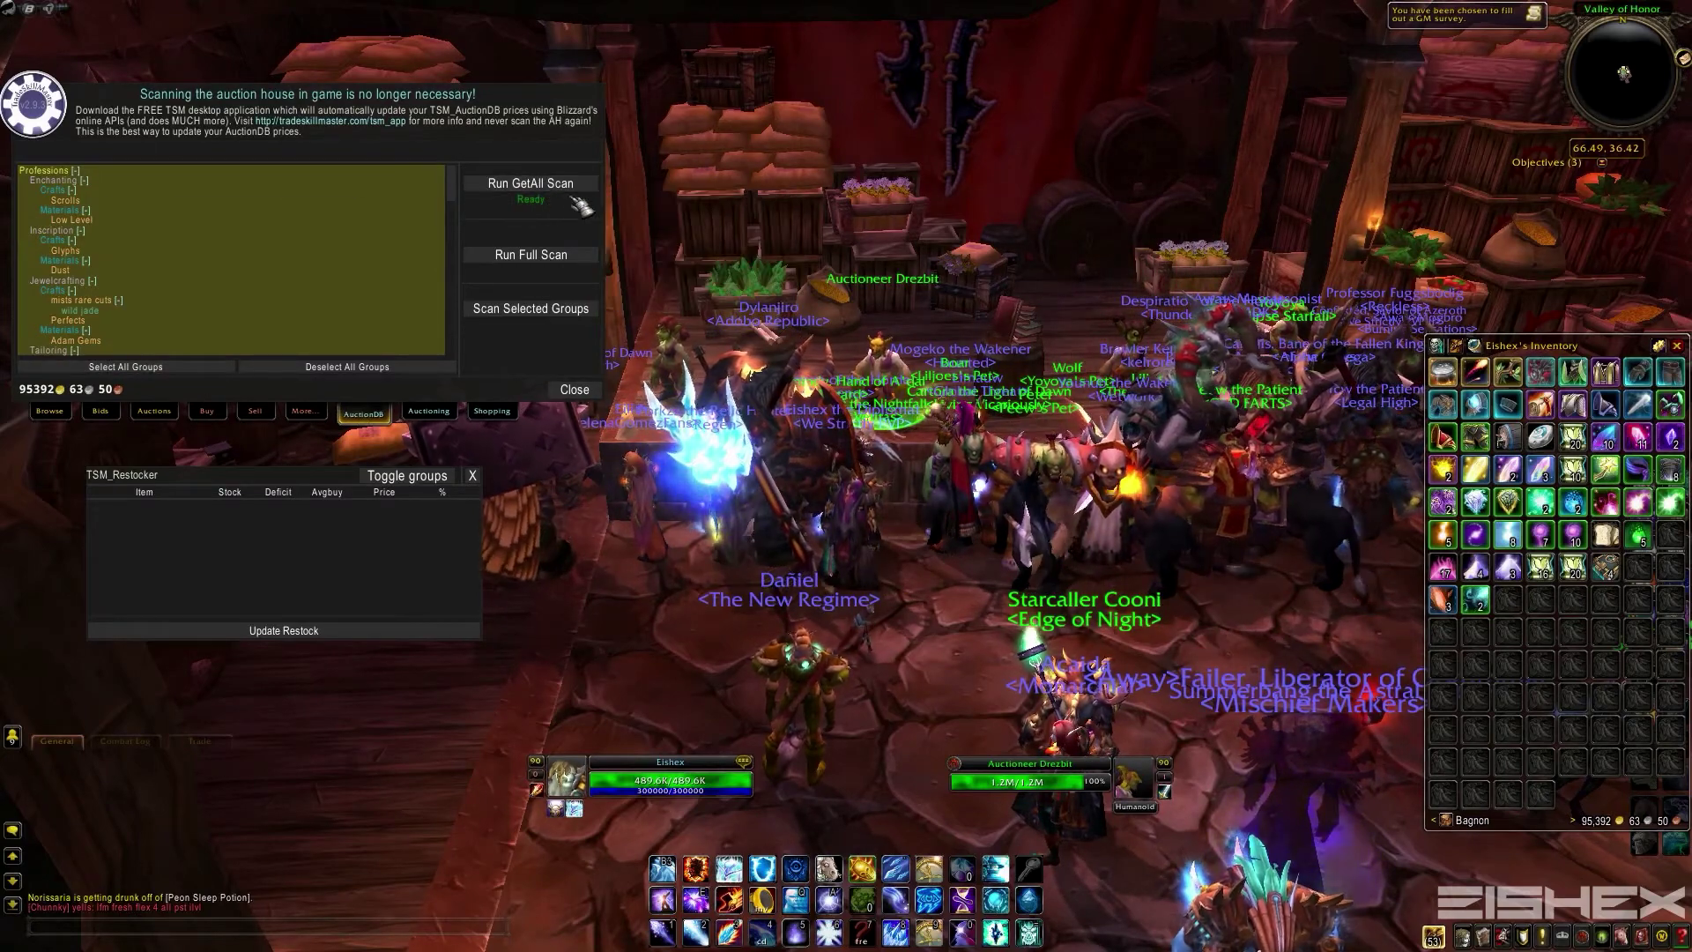
left_click(581, 392)
mouse_move(918, 284)
left_mouse_down()
mouse_move(1375, 283)
mouse_move(918, 283)
left_mouse_up()
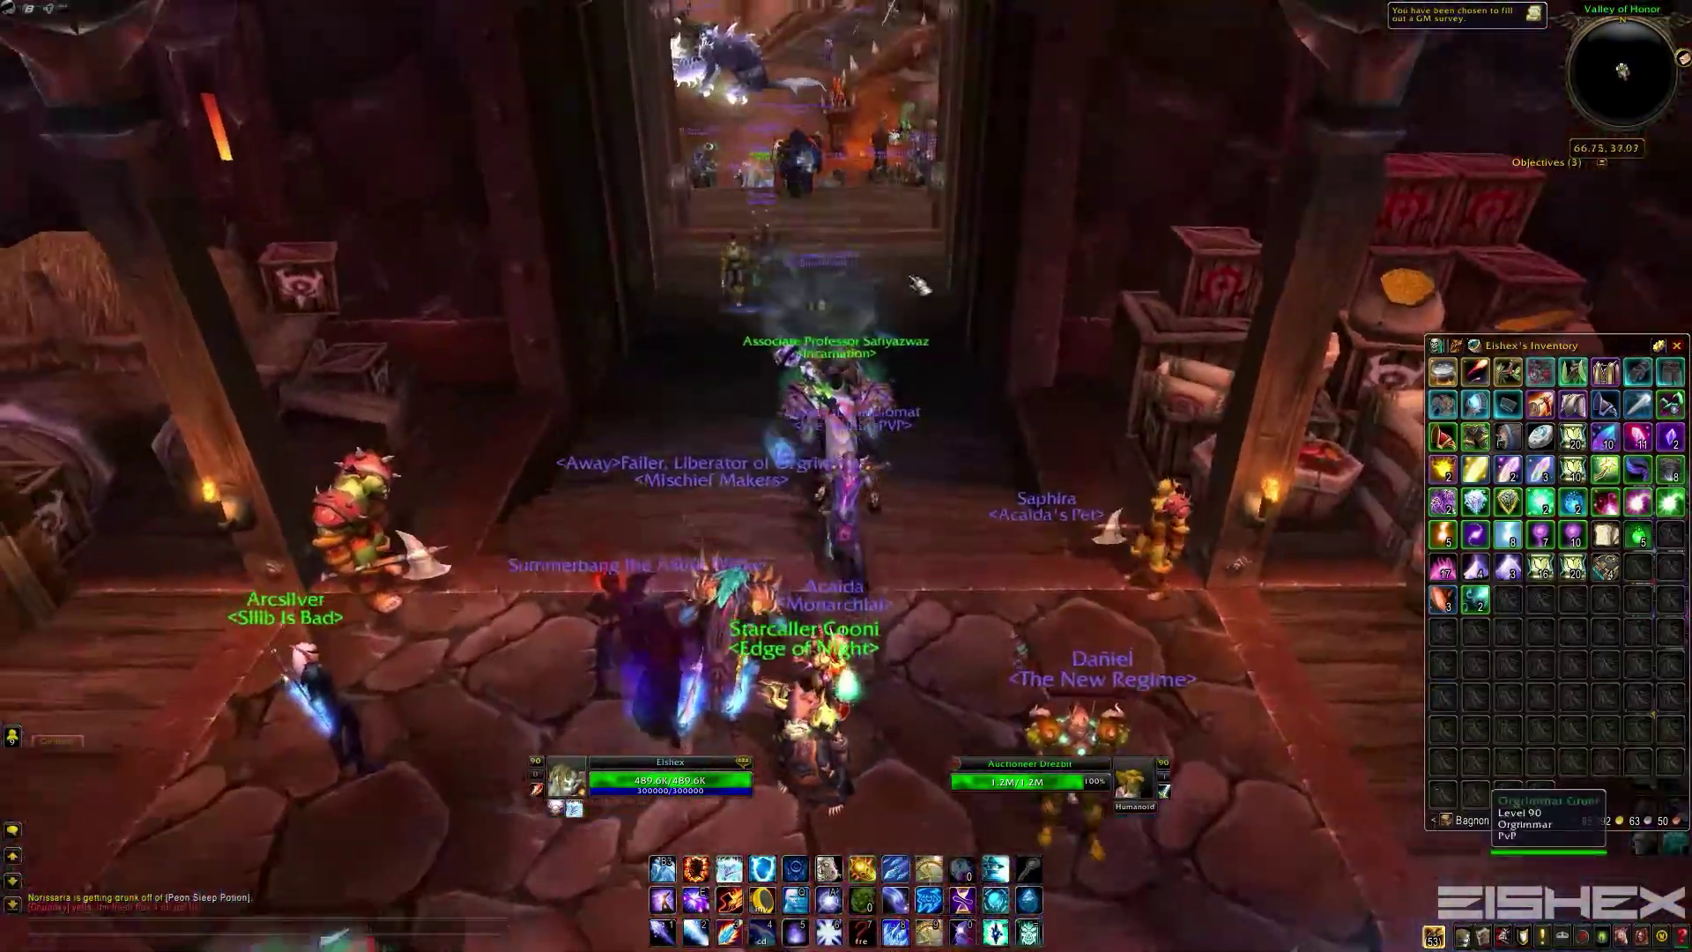
Step: Leave the auction house and fly the Sandstone Drake back to the ridge
key("w")
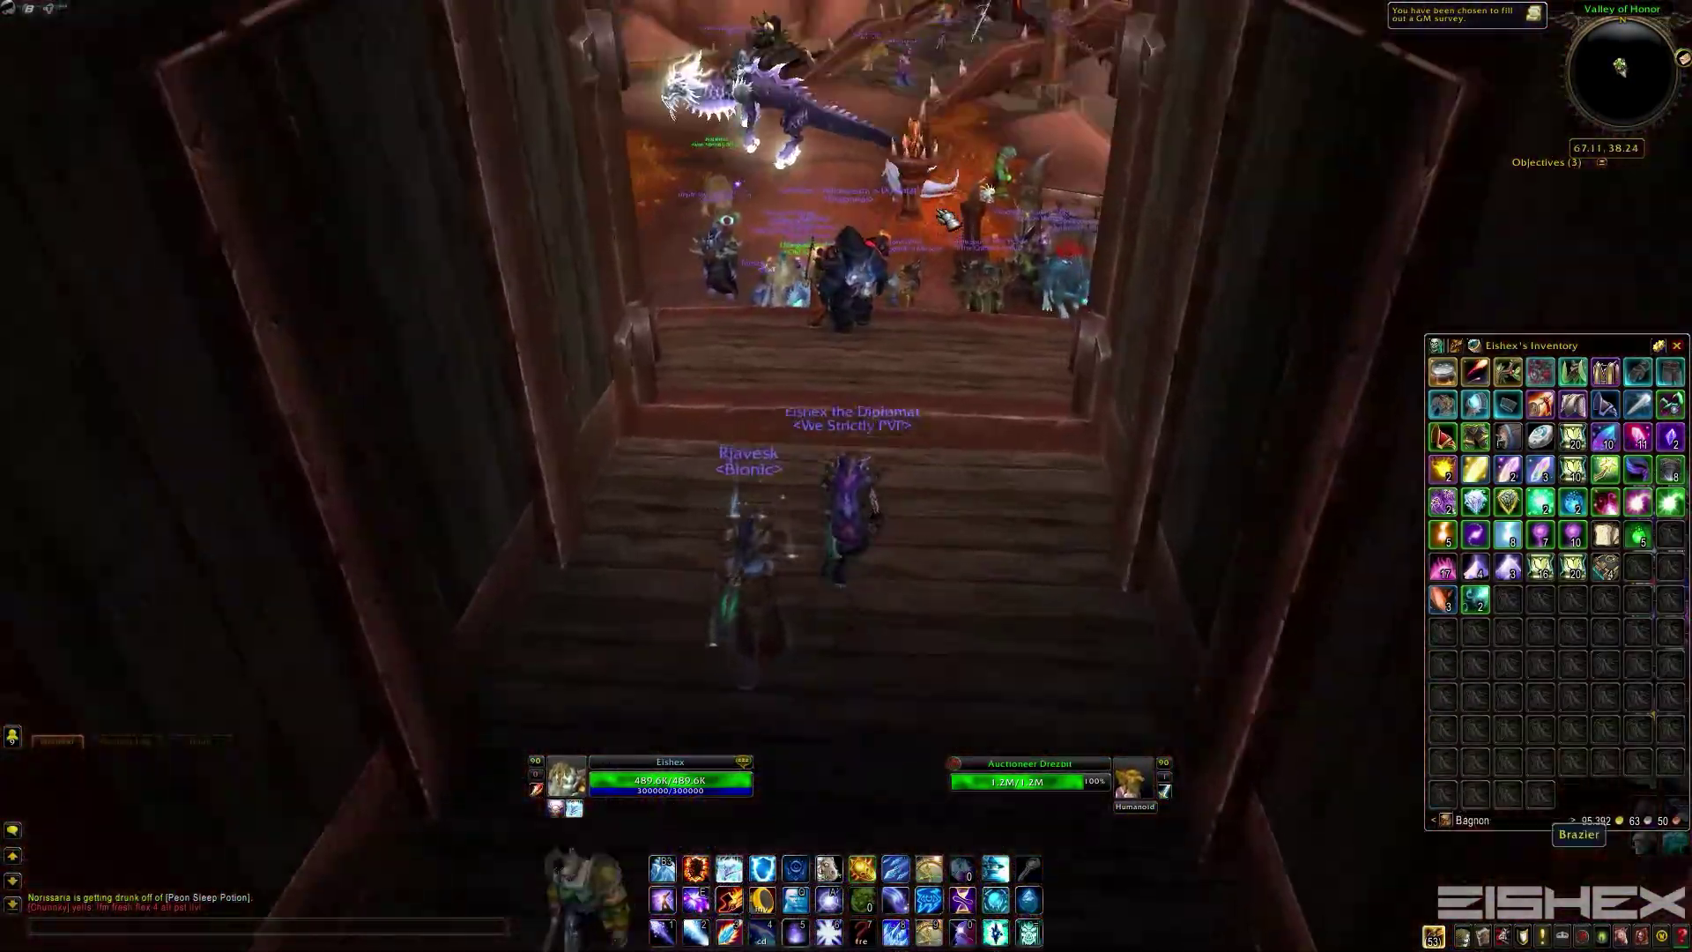
key("w")
key("b")
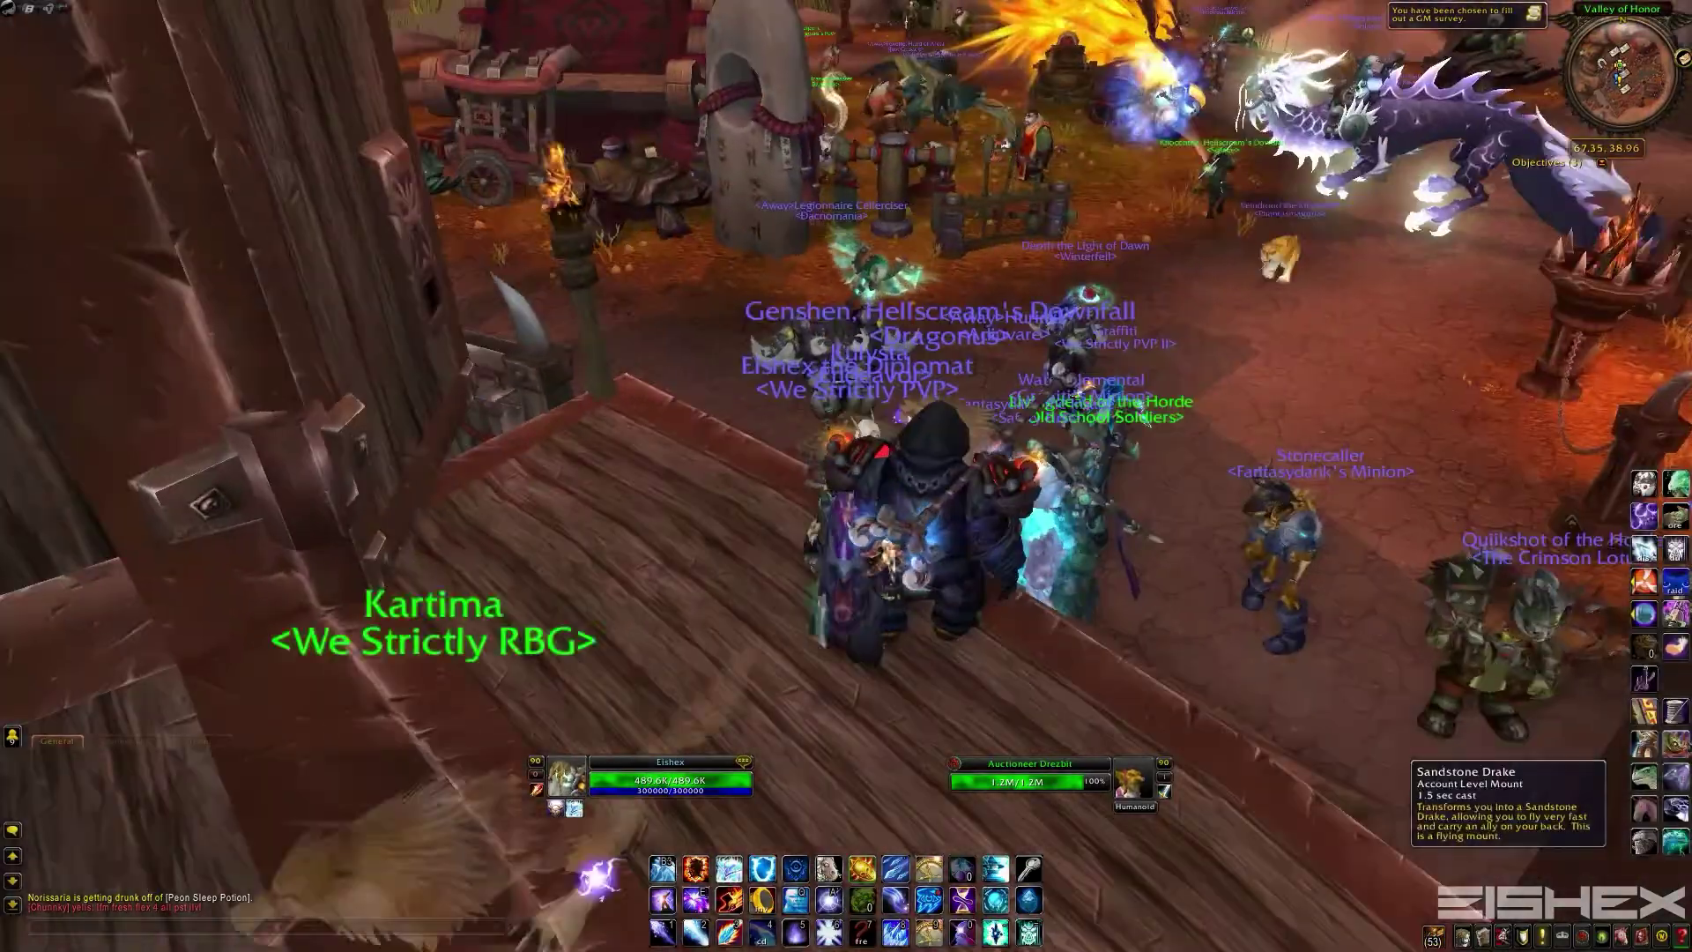
left_click(1676, 745)
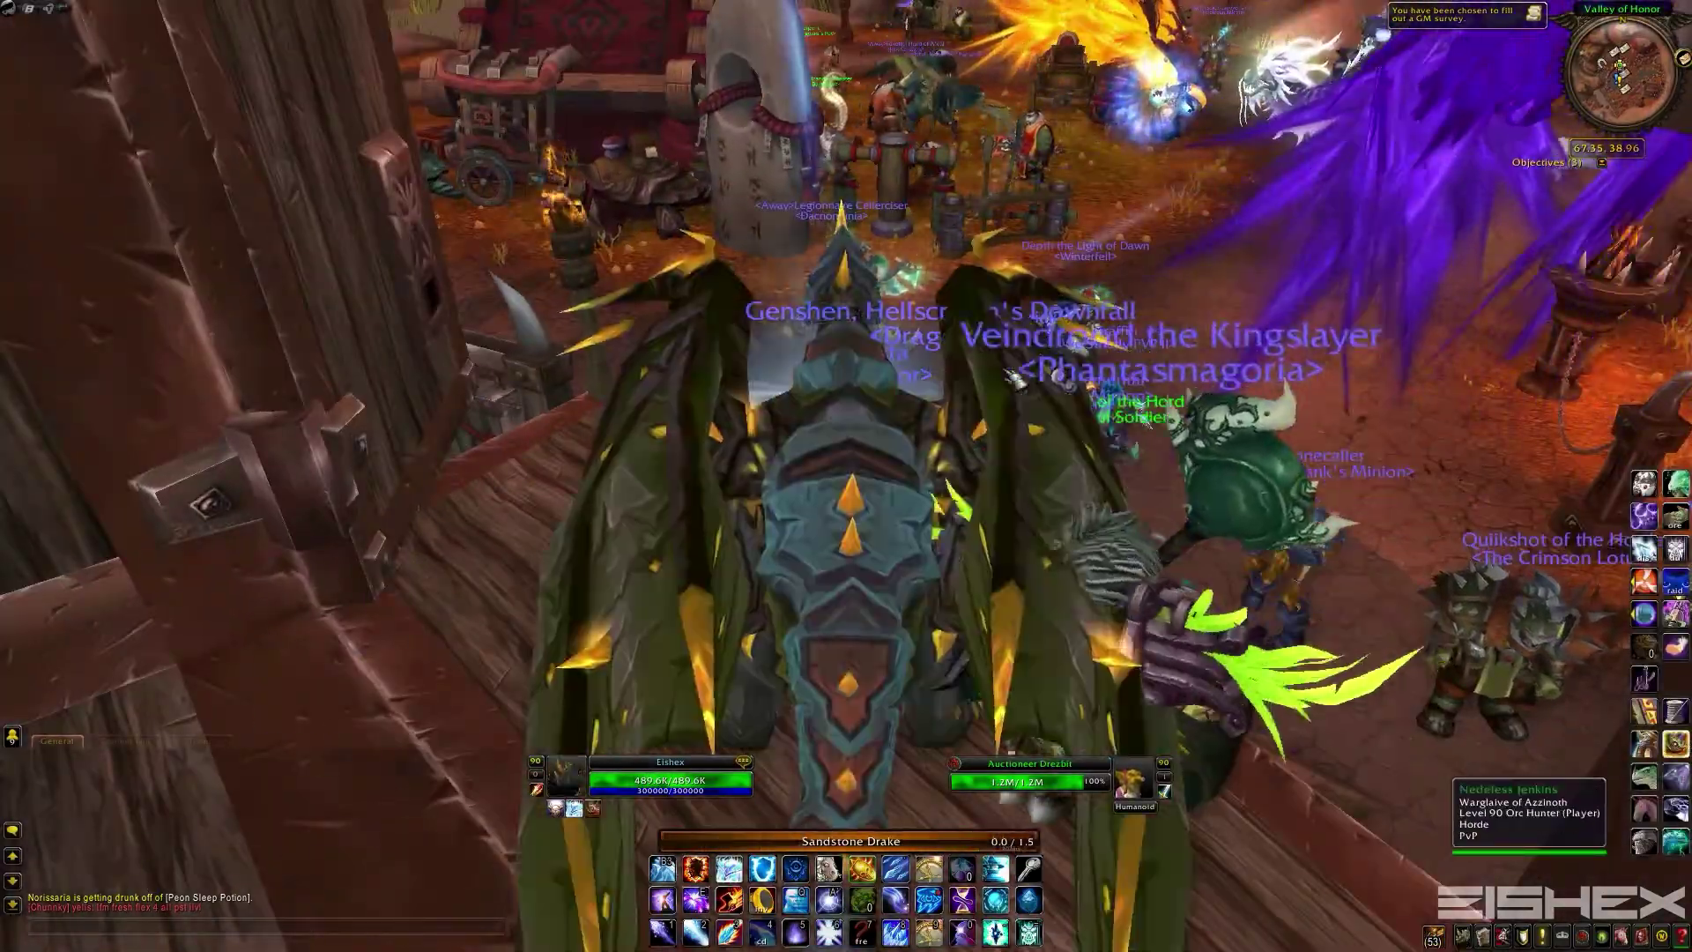
key("w")
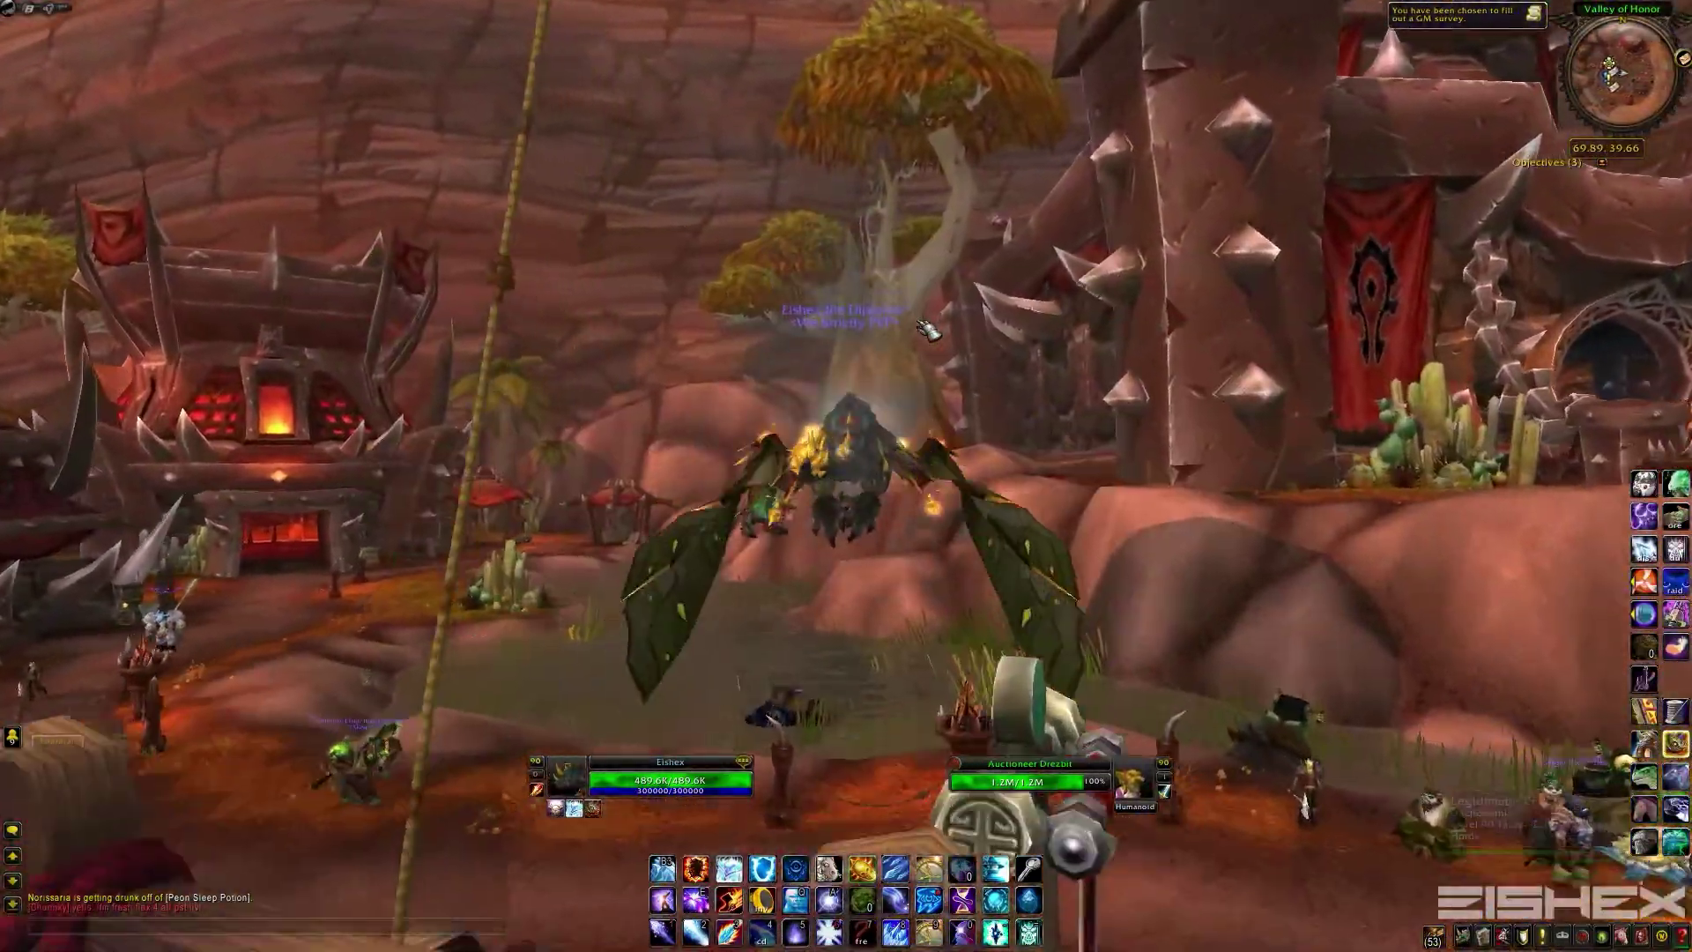
key("w")
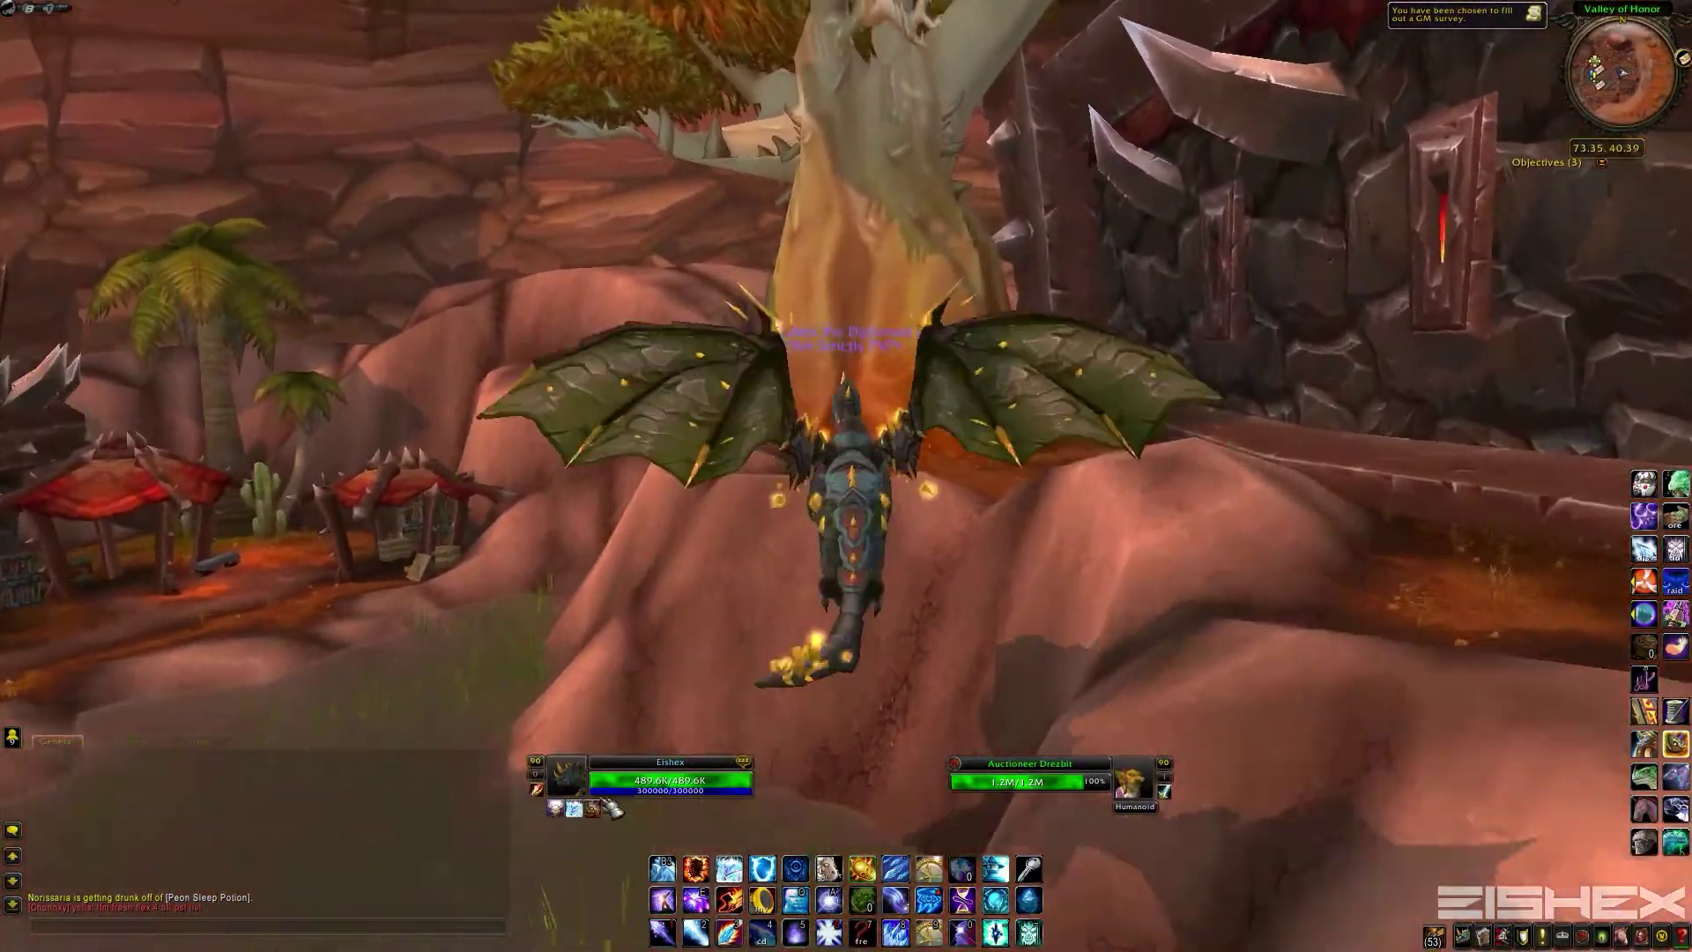
key("w")
Step: Reopen TSM's Enchanting crafting window from the professions book and review the craft queue
key("k")
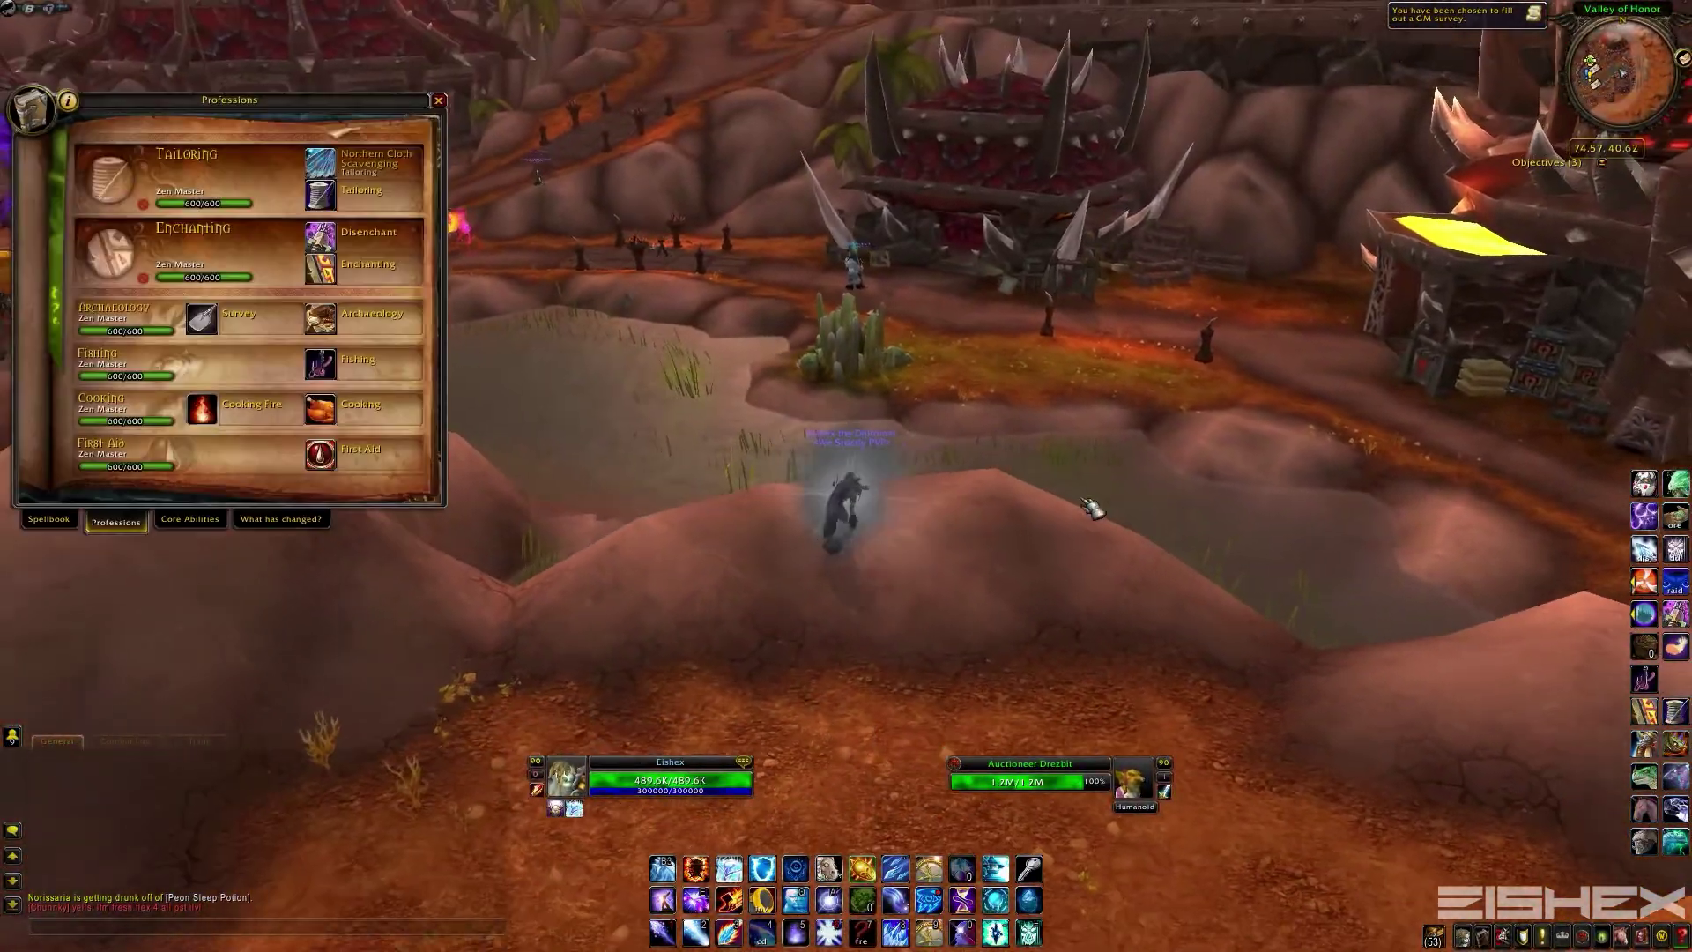
left_click(331, 271)
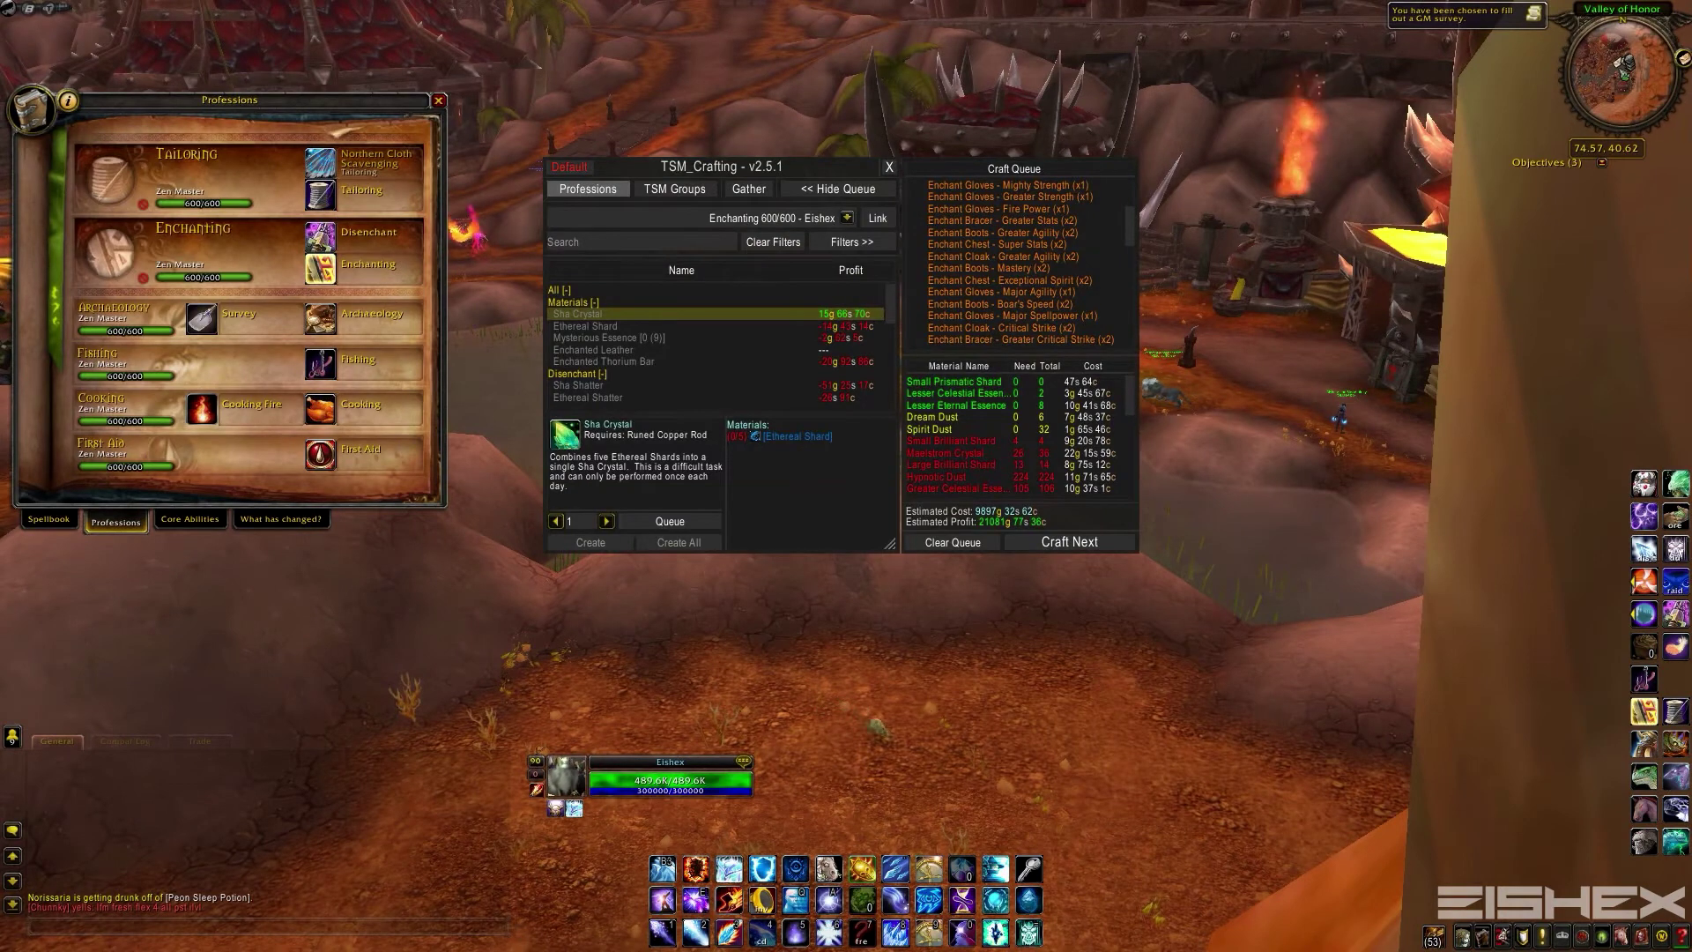
left_click(438, 101)
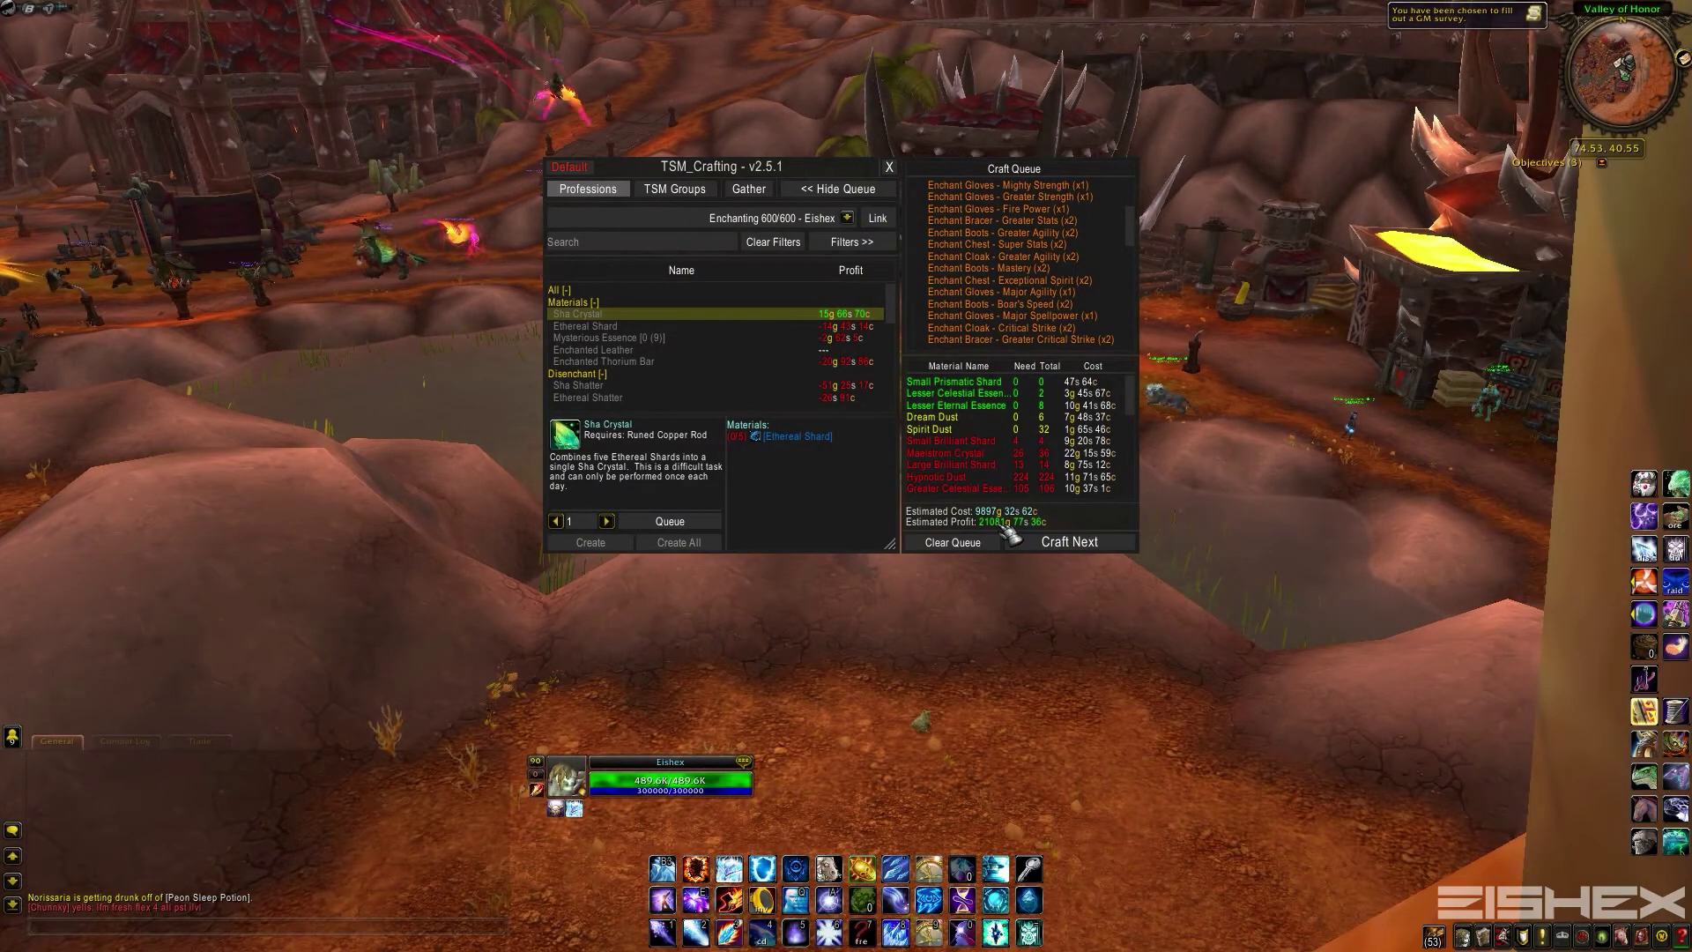
scroll(1004, 229, "up", 3)
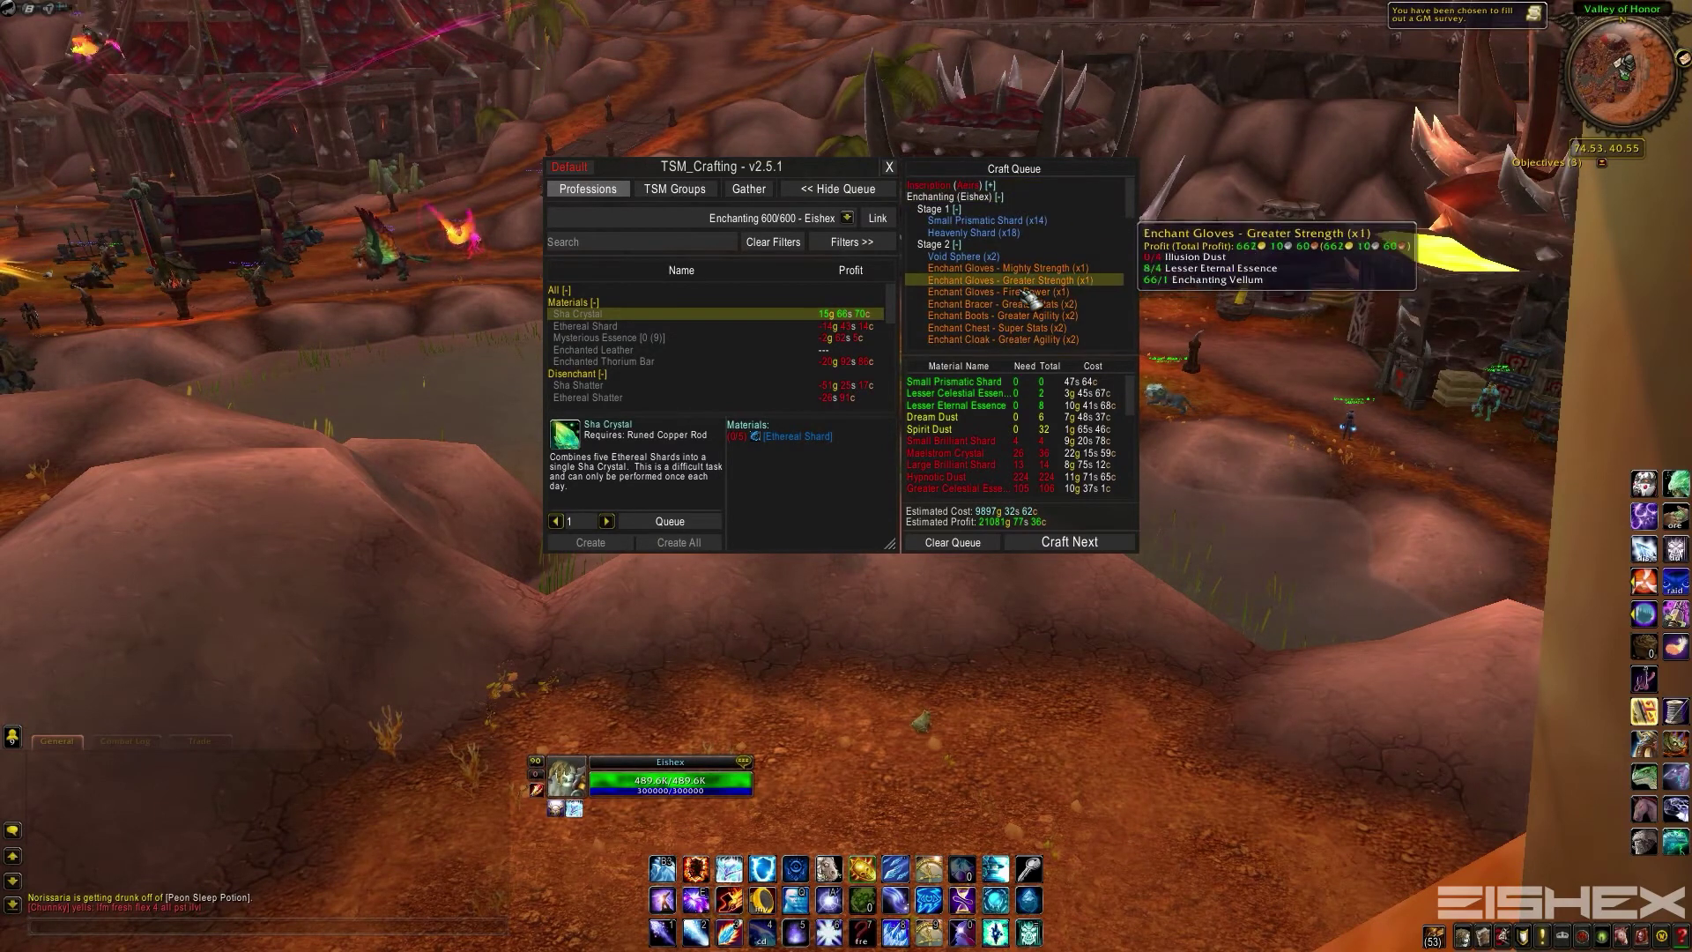
scroll(1027, 245, "down", 5)
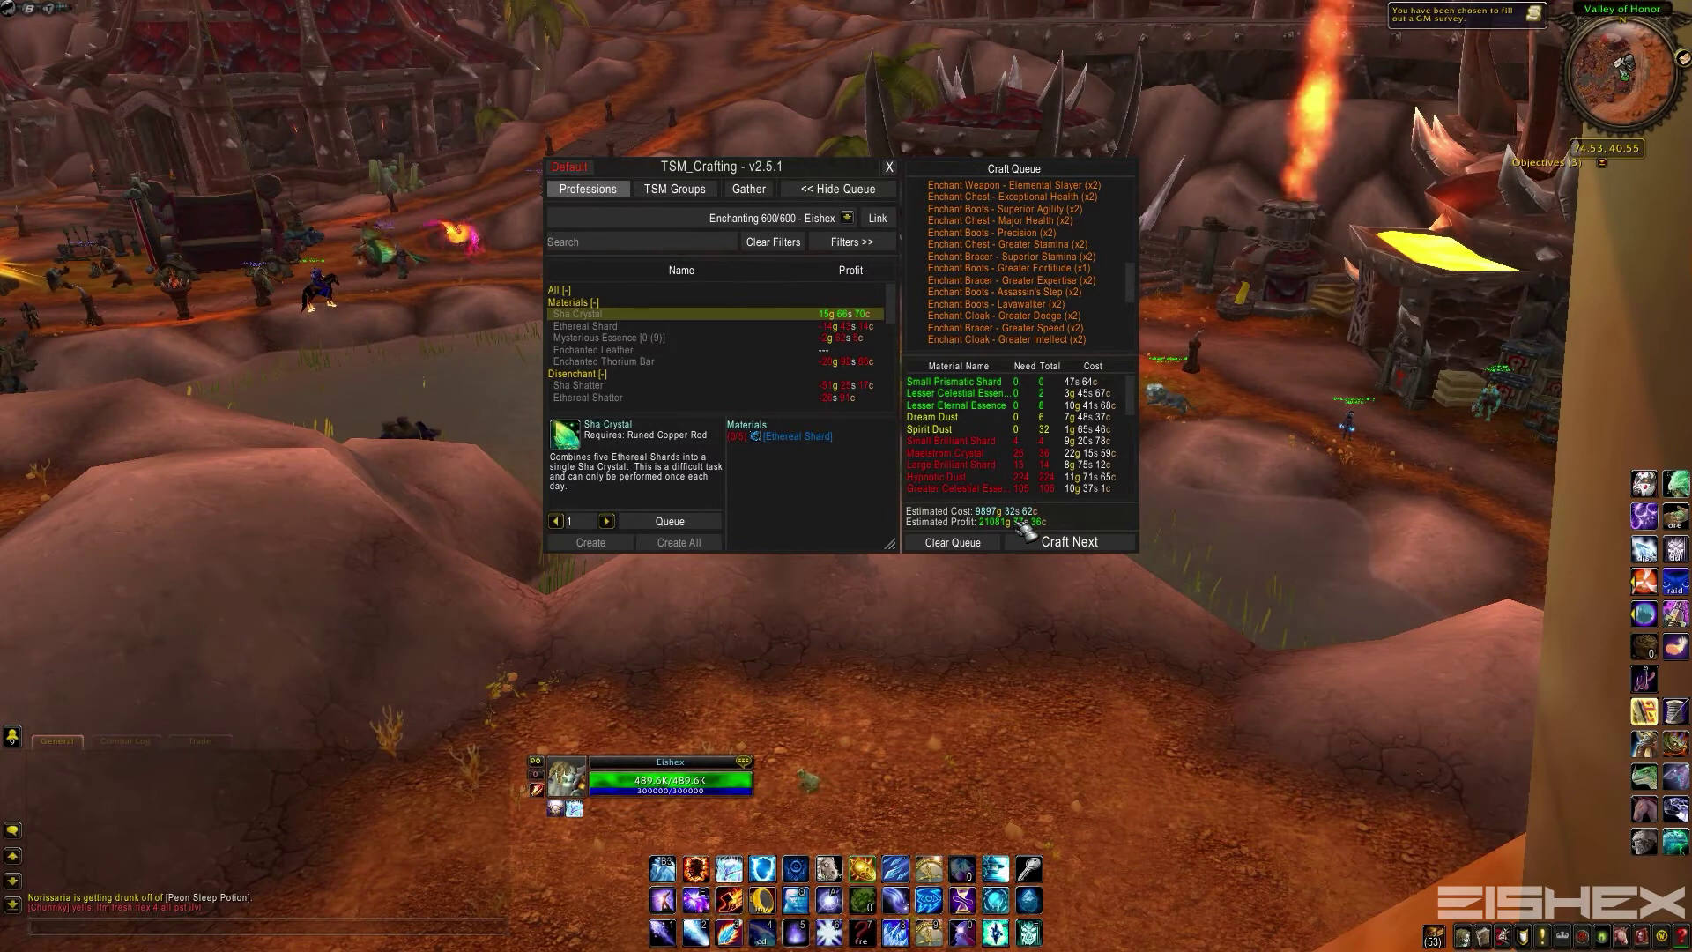
scroll(1038, 306, "up", 5)
scroll(1038, 307, "down", 5)
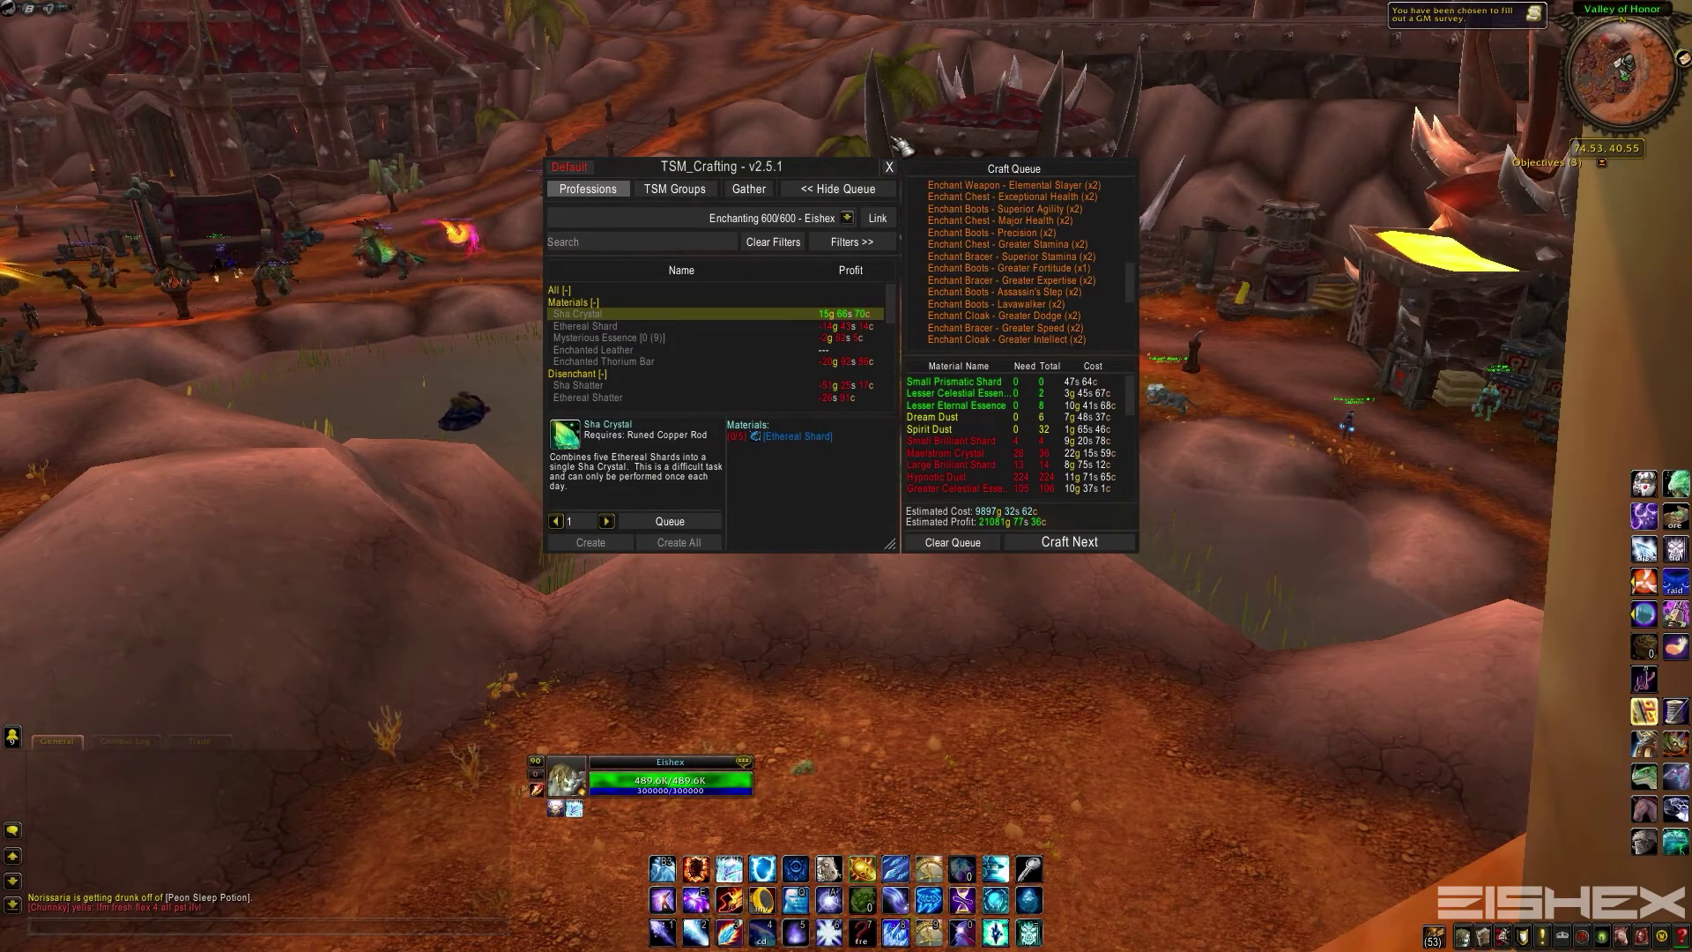
Step: Close the TSM_Crafting window and lower the camera behind the character on the ridge
left_click(890, 167)
left_click_drag(1071, 383, 1072, 383)
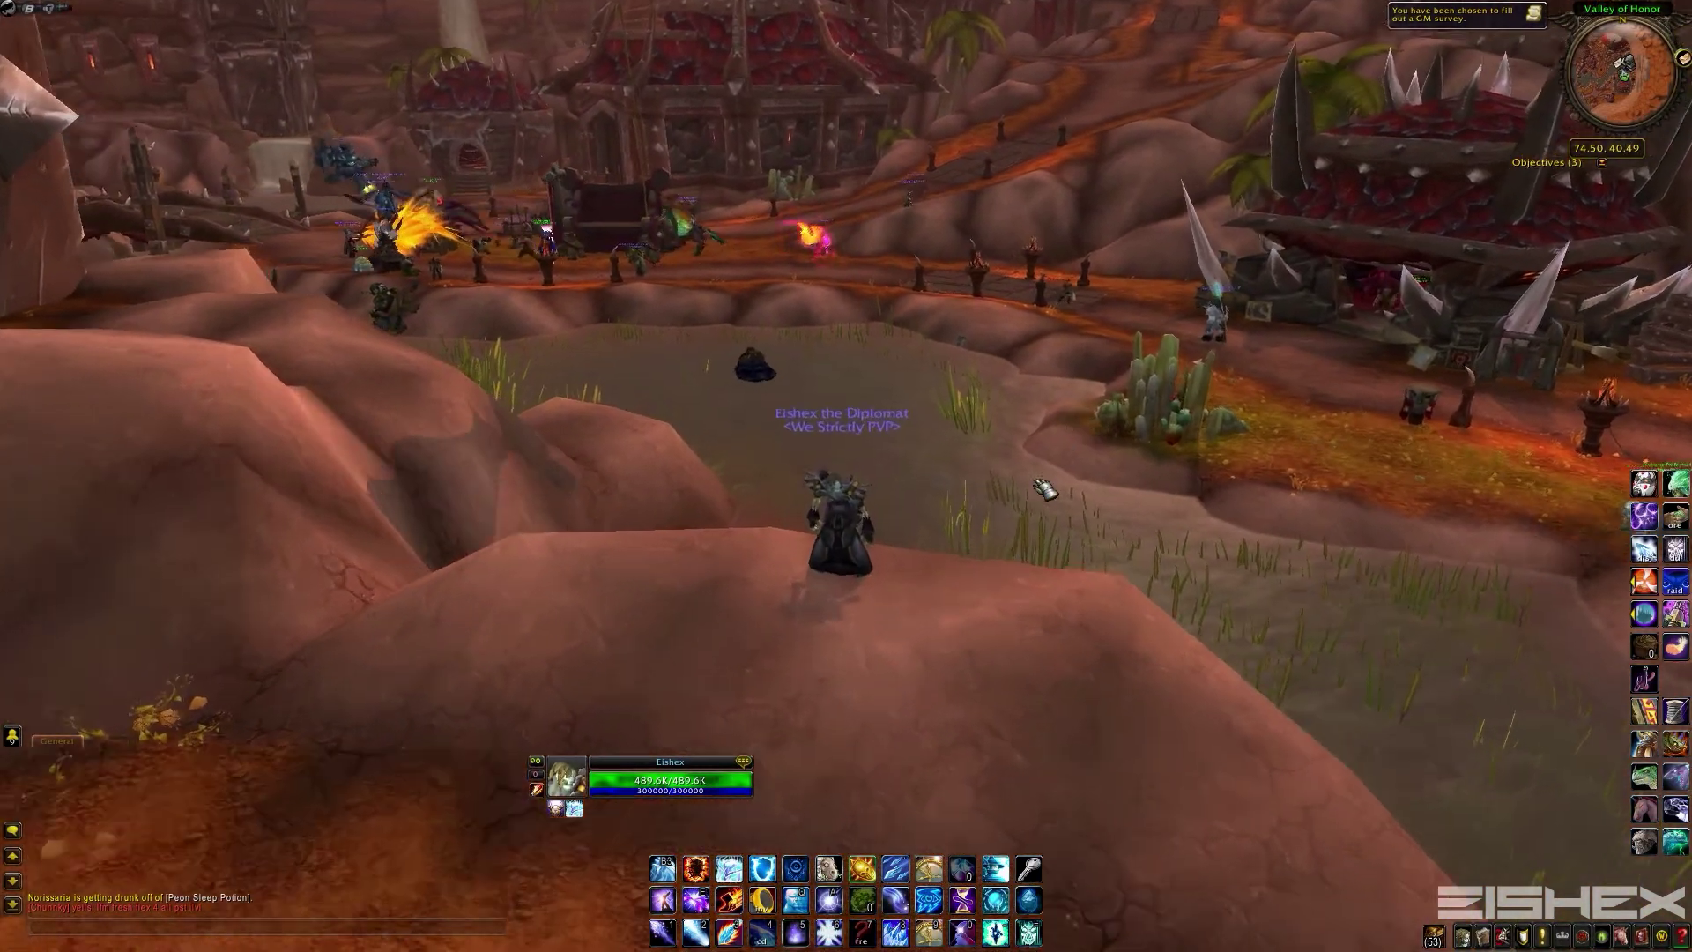
left_click_drag(1090, 503, 1022, 467)
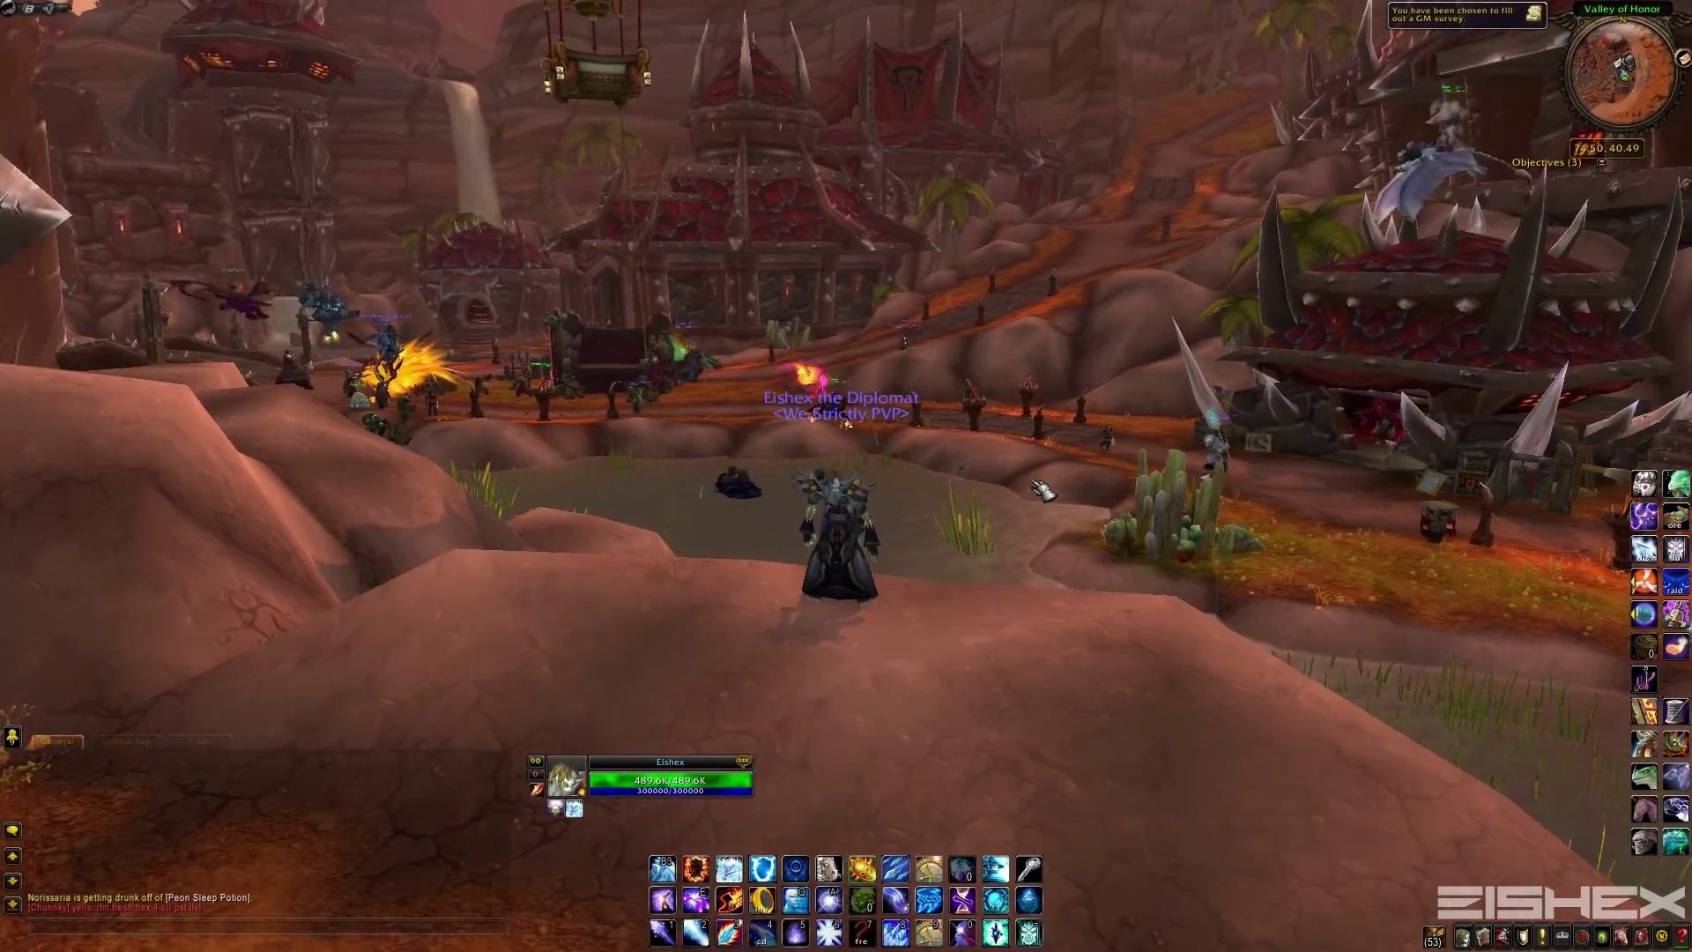
key("b")
key("b")
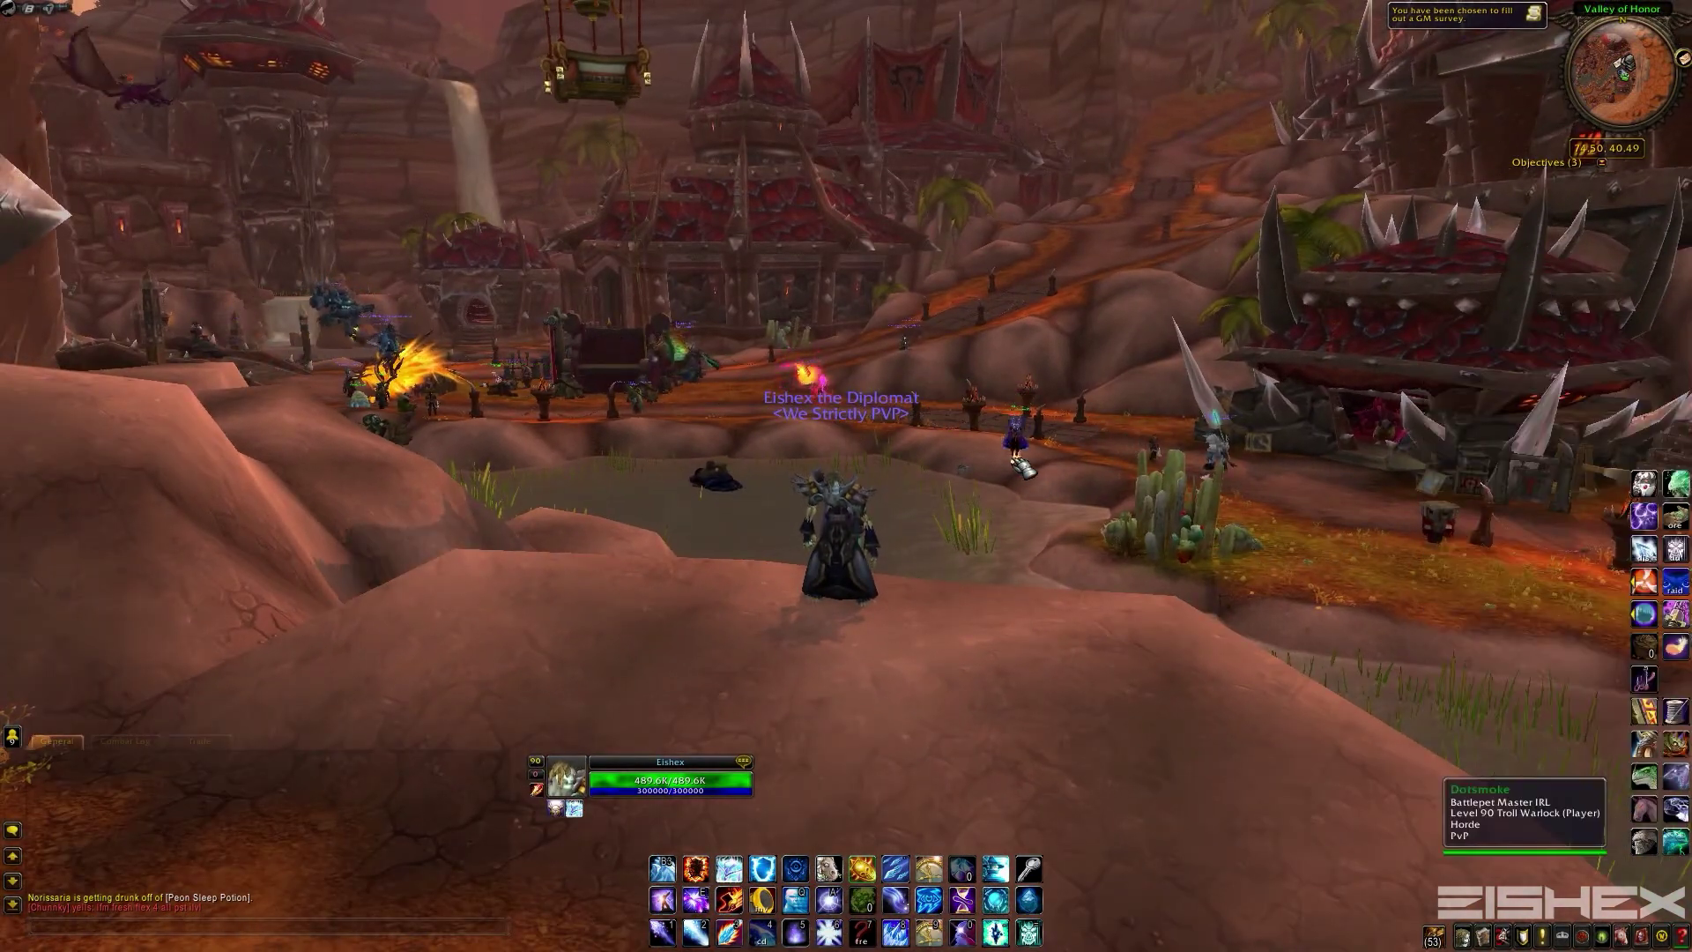